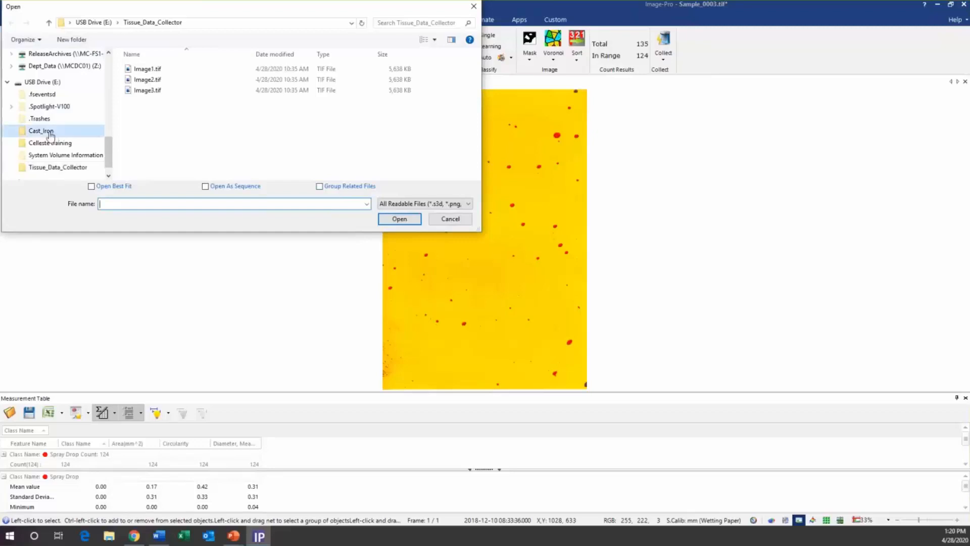
Step: Open Cast_Iron_1.tif from the Cast_Iron folder and segment its dark objects with the threshold end at 165
double_click(145, 70)
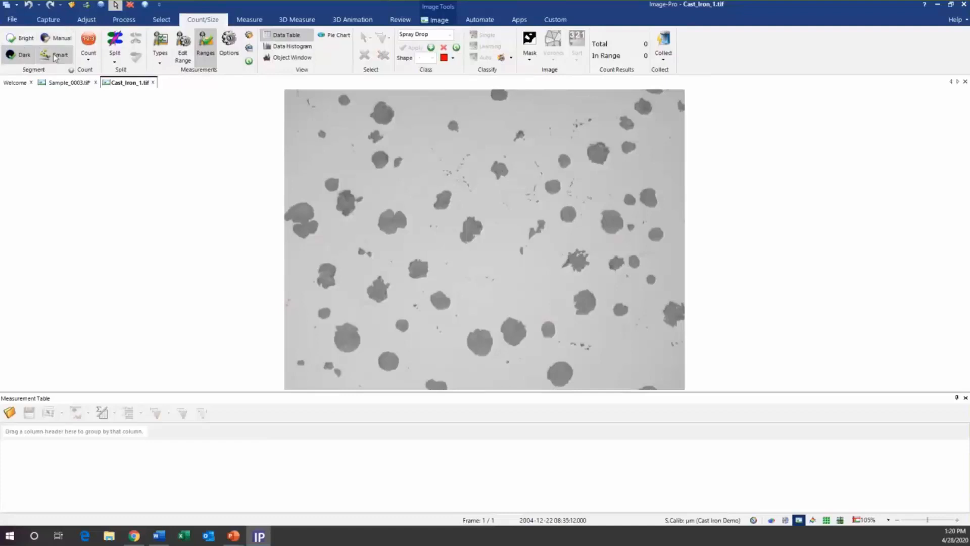
left_click(24, 56)
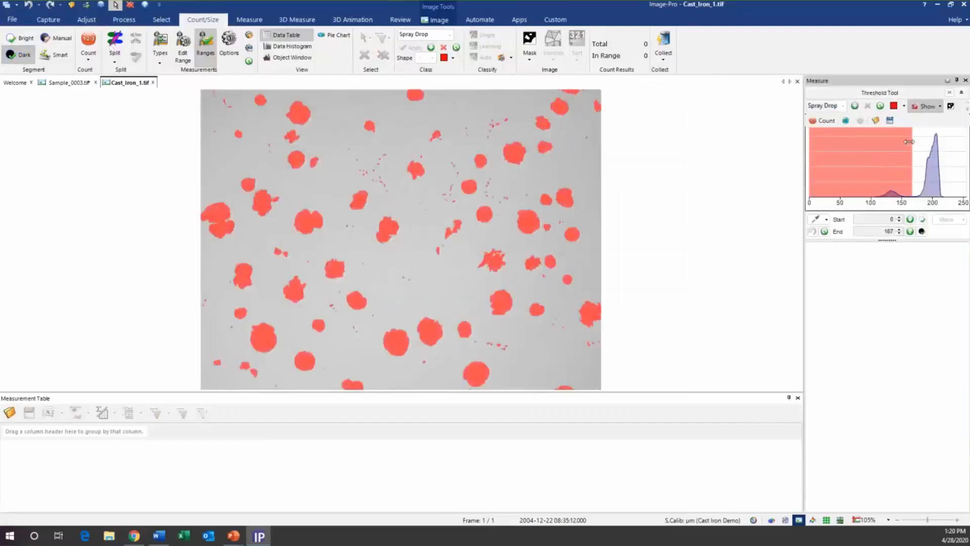
left_click_drag(909, 142, 907, 141)
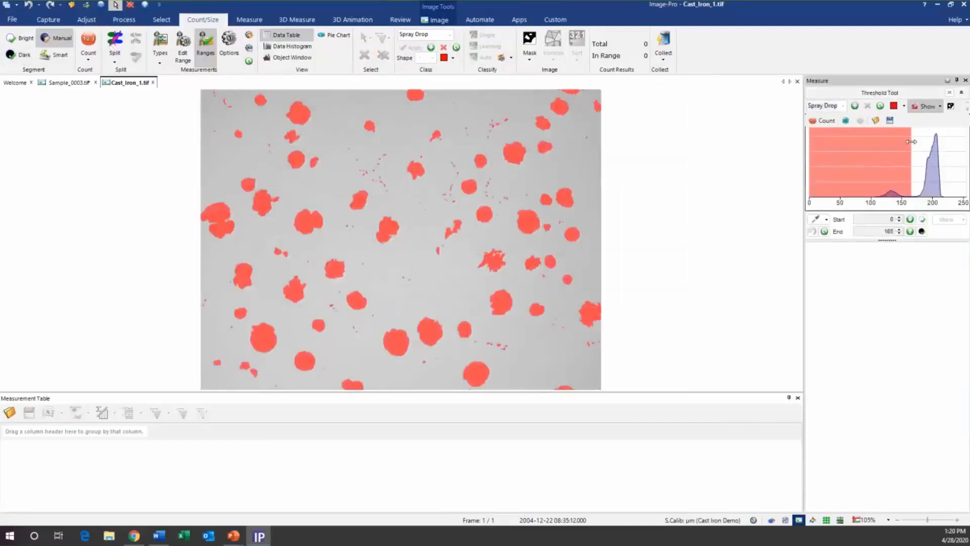
Step: Turn off the option that splits objects during counting
left_click(114, 62)
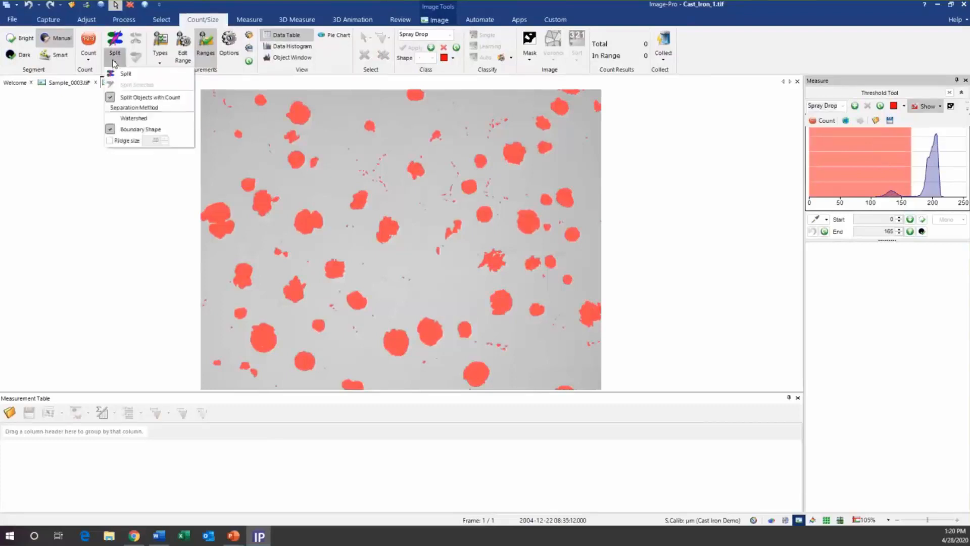
left_click(110, 97)
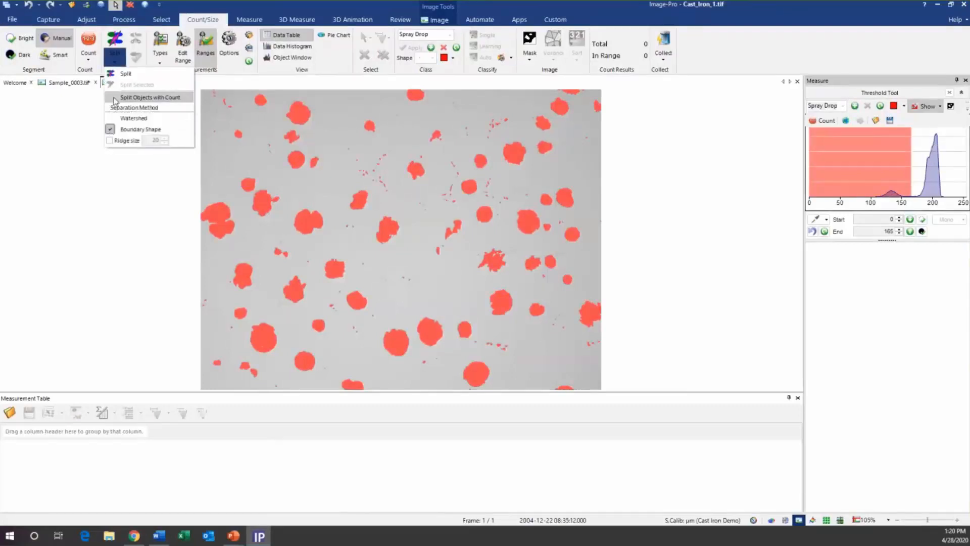
Step: Examine the available measurement types, from angle and line measurements through the region measurements
left_click(160, 46)
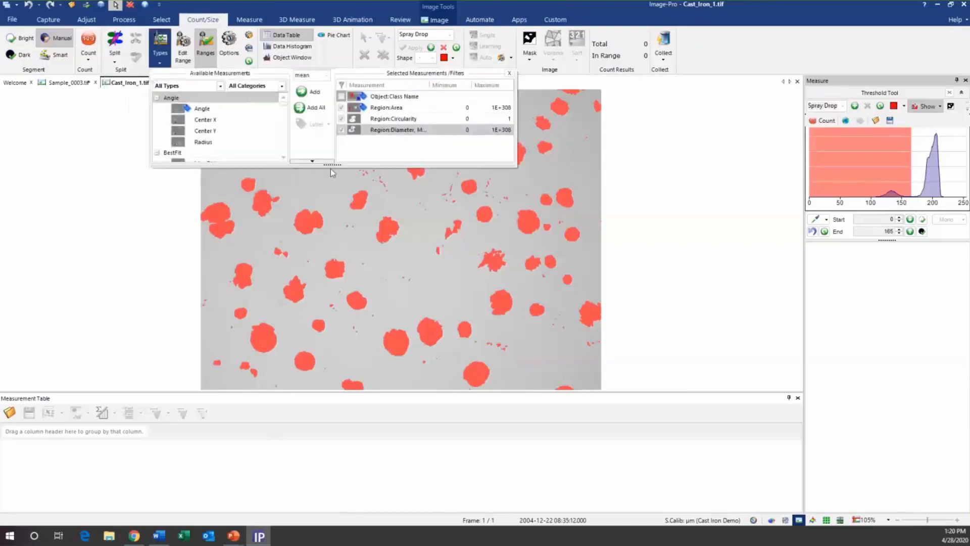
left_click_drag(332, 165, 360, 303)
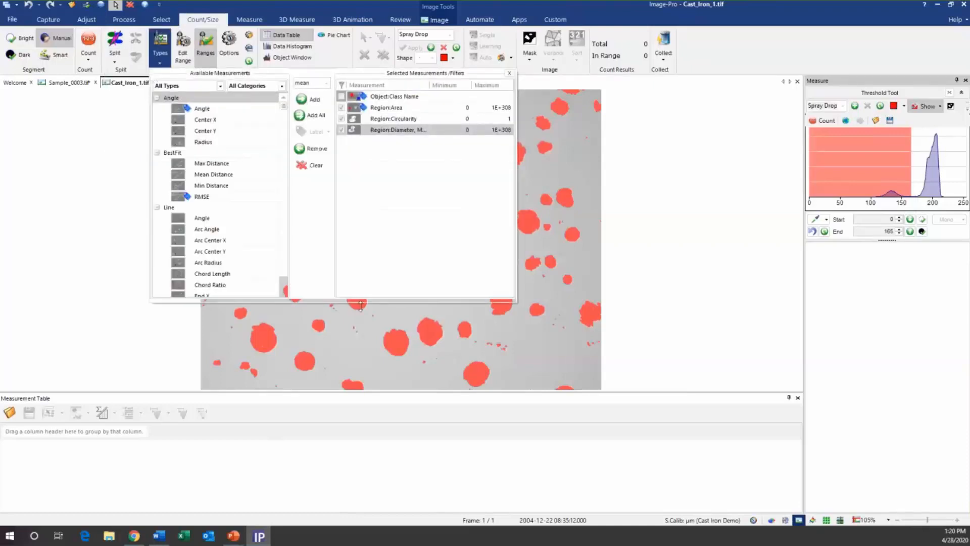
scroll(226, 226, "down", 5)
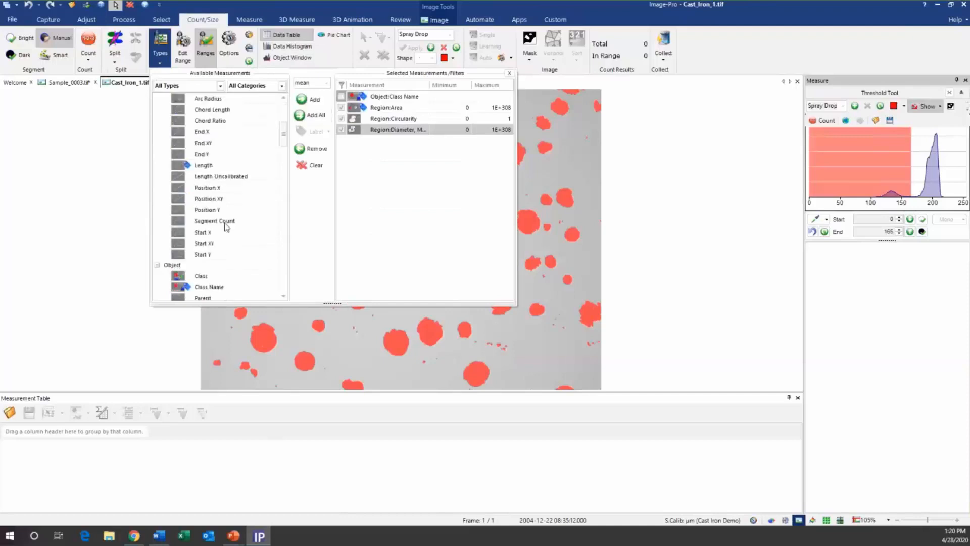
scroll(225, 227, "down", 10)
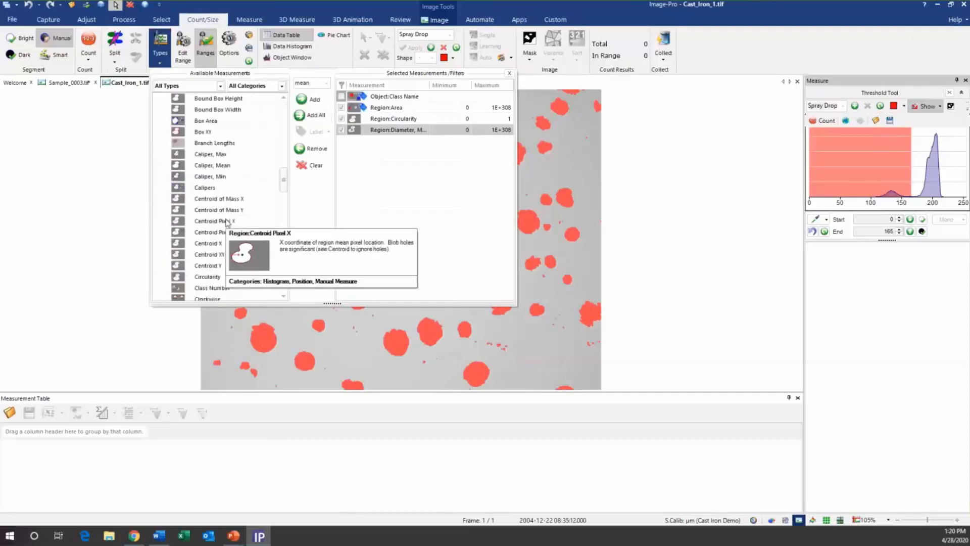
scroll(226, 222, "down", 8)
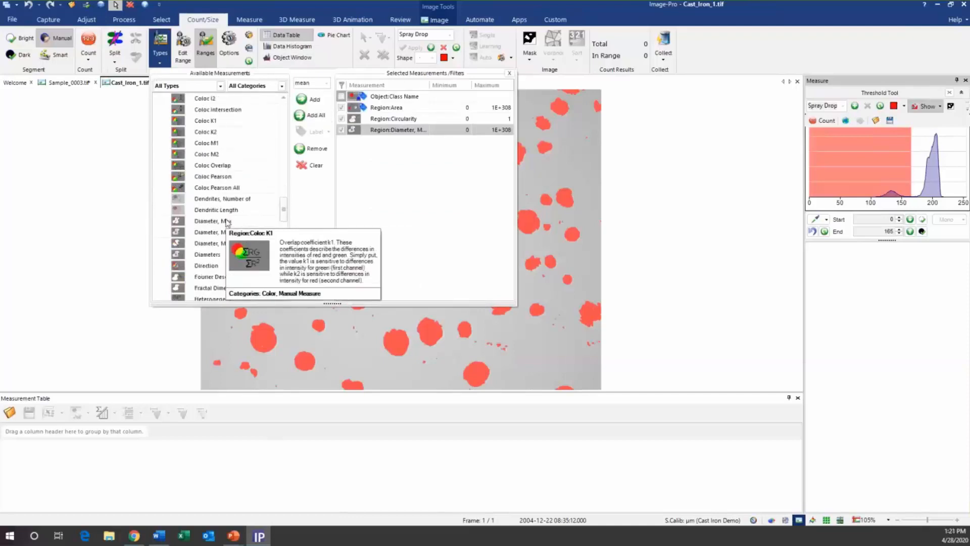
scroll(226, 222, "down", 3)
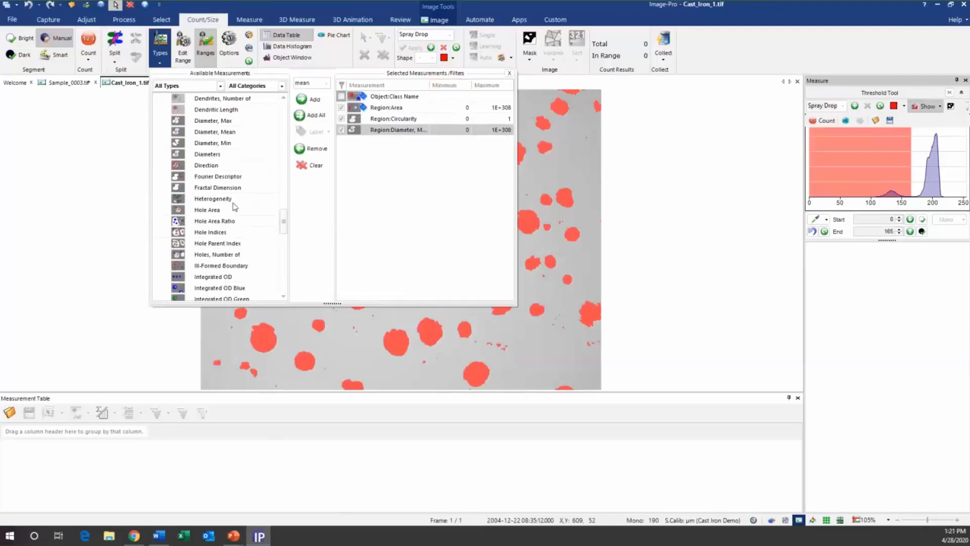
left_click(509, 73)
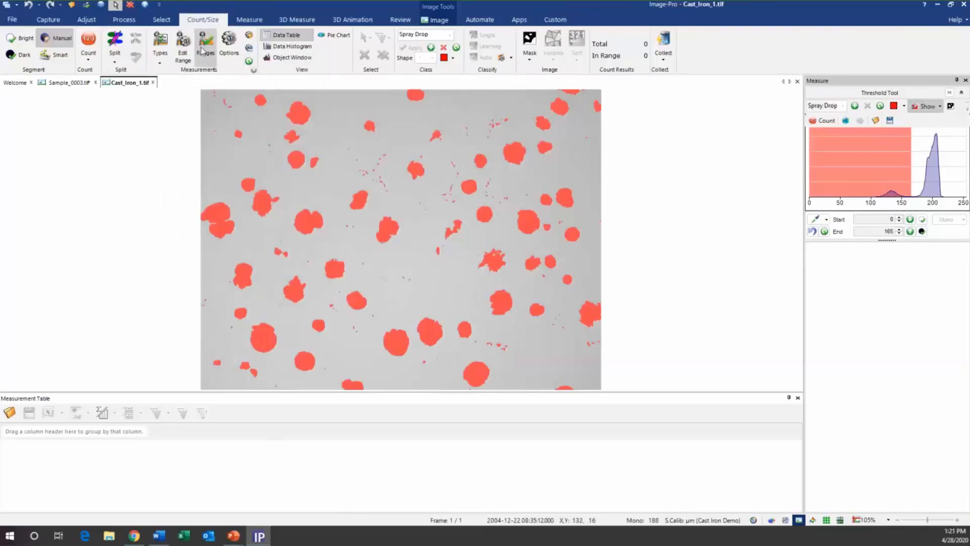
Step: Set the object label text to Measurement in the measurement appearance options
left_click(232, 54)
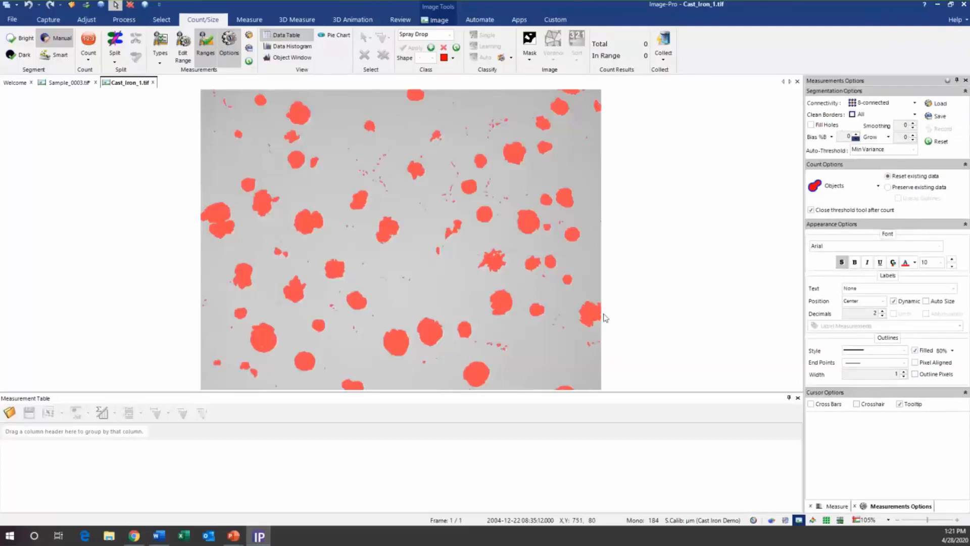
left_click(877, 292)
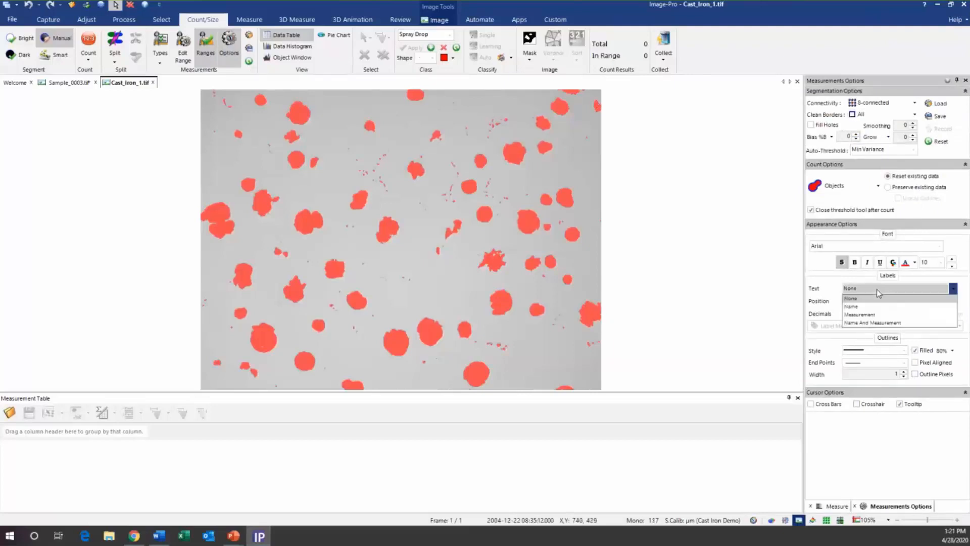
left_click(855, 306)
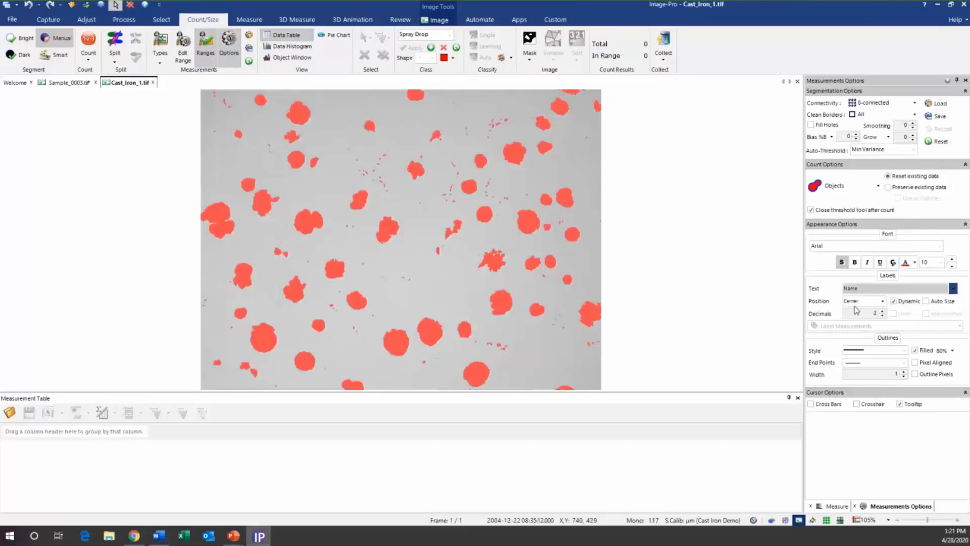
left_click(887, 293)
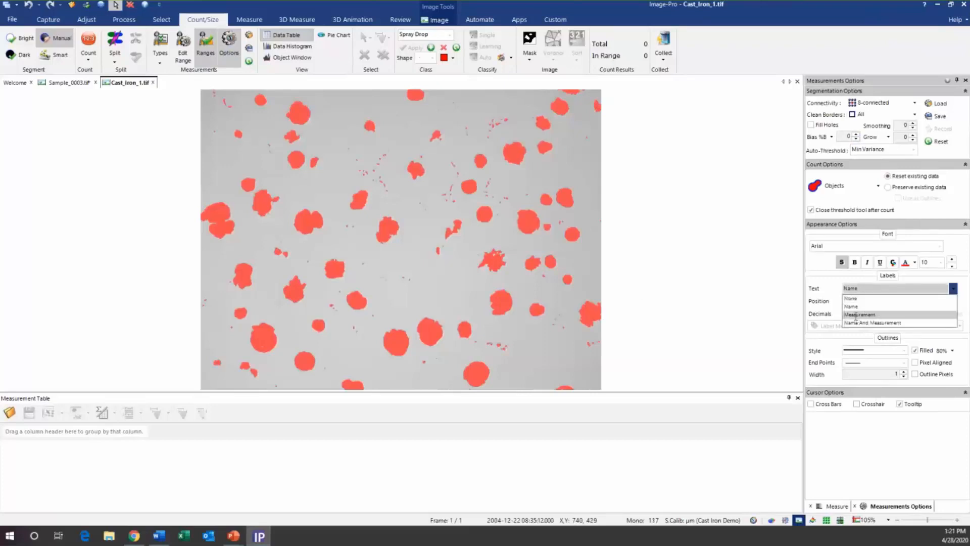
left_click(860, 314)
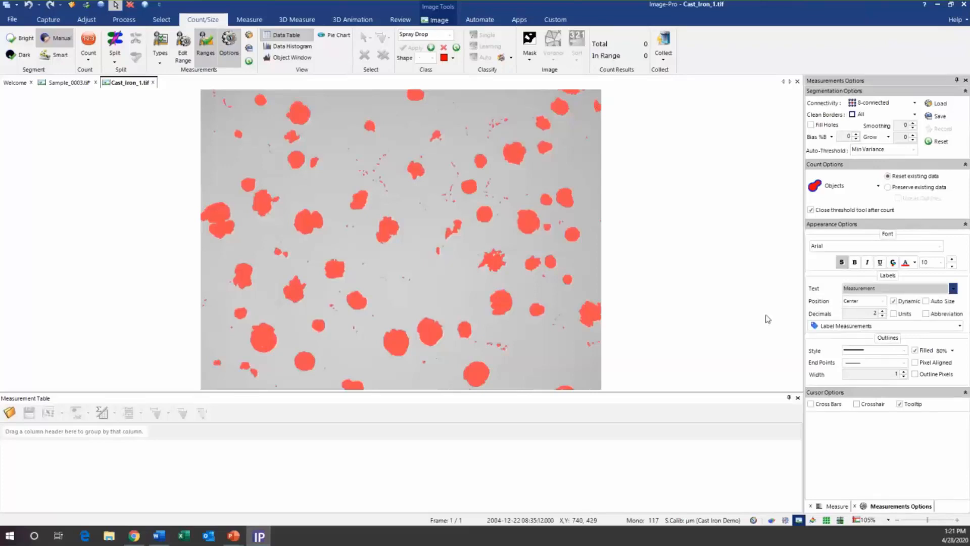
Step: Count the segmented objects and add units to their measurement labels
left_click(88, 44)
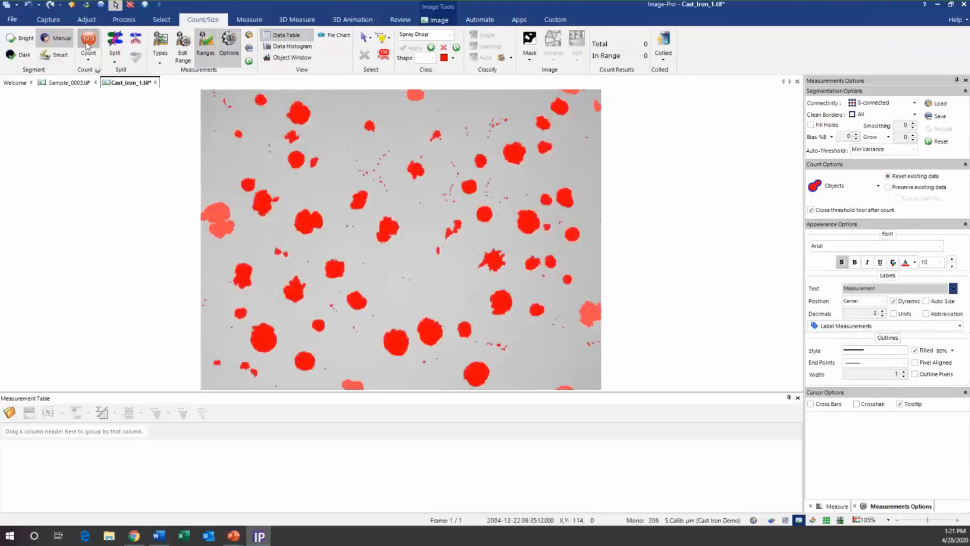
scroll(305, 240, "up", 5)
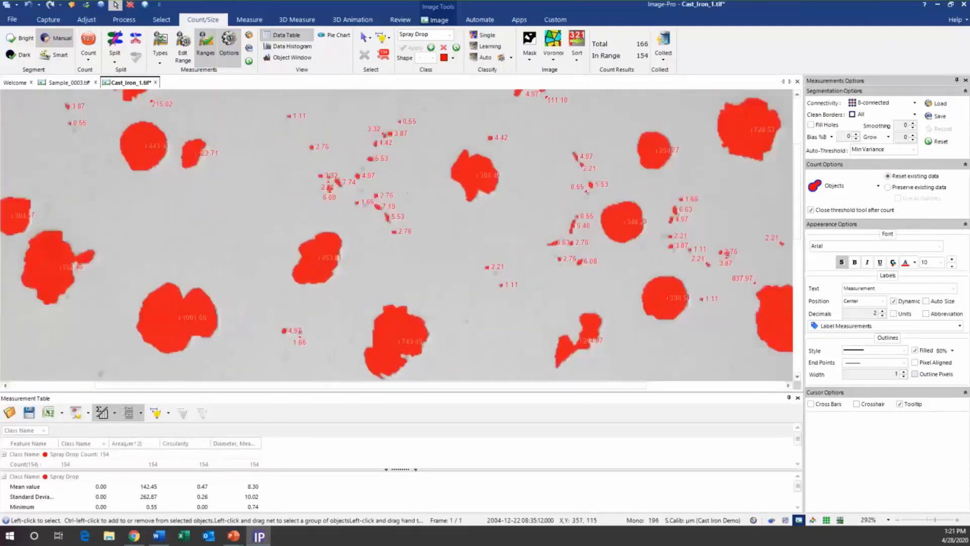
left_click(894, 314)
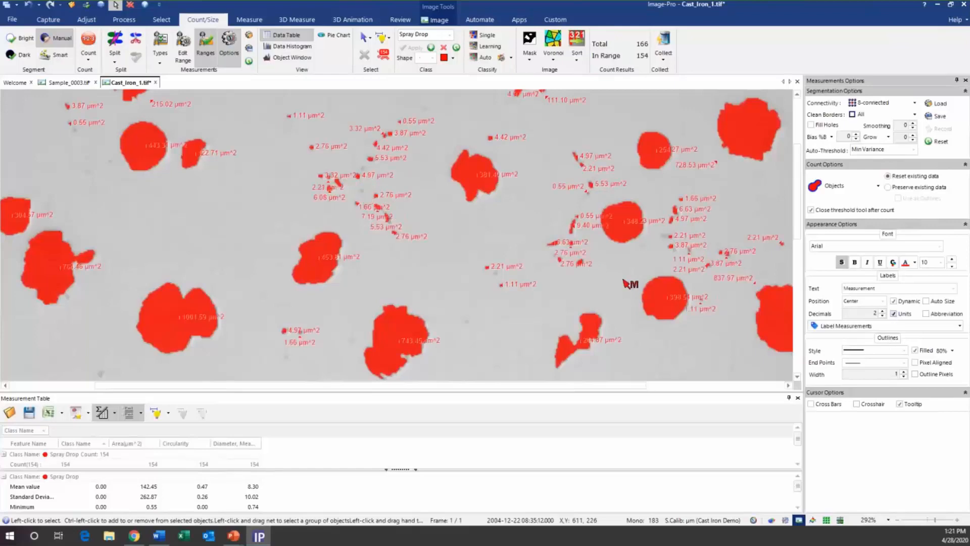
scroll(399, 238, "up", 3)
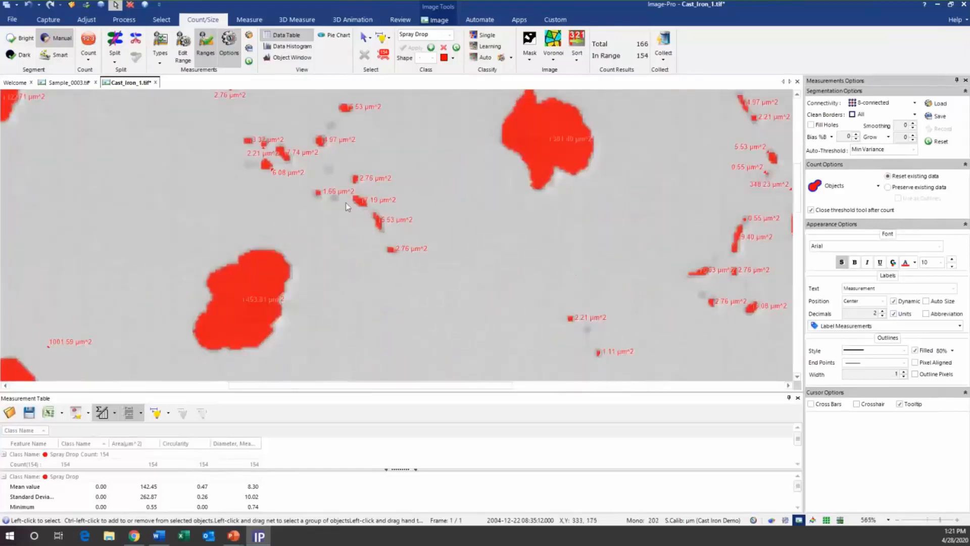
scroll(345, 202, "down", 4)
scroll(376, 232, "down", 2)
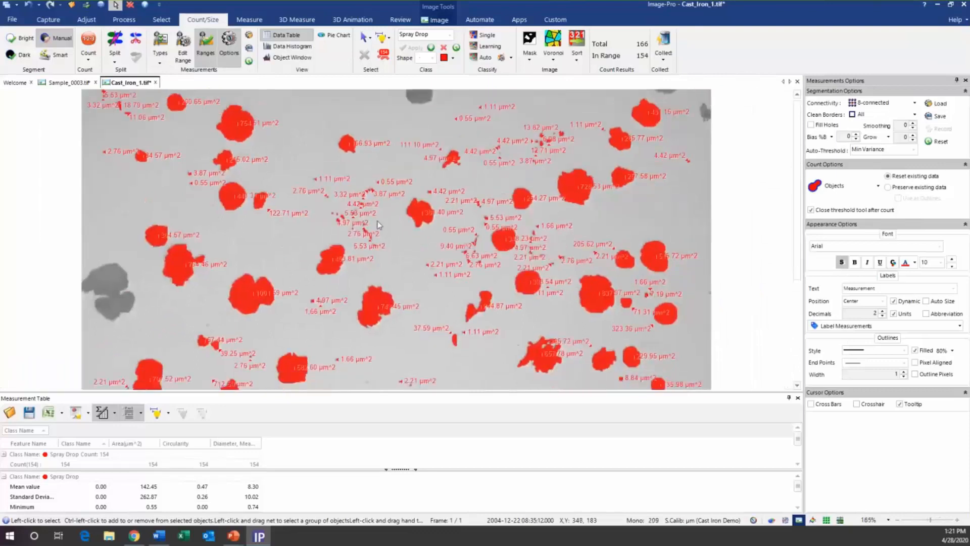
Step: Examine the saved measurement options files and the Region:Area measurement range histogram without changing either
left_click(250, 49)
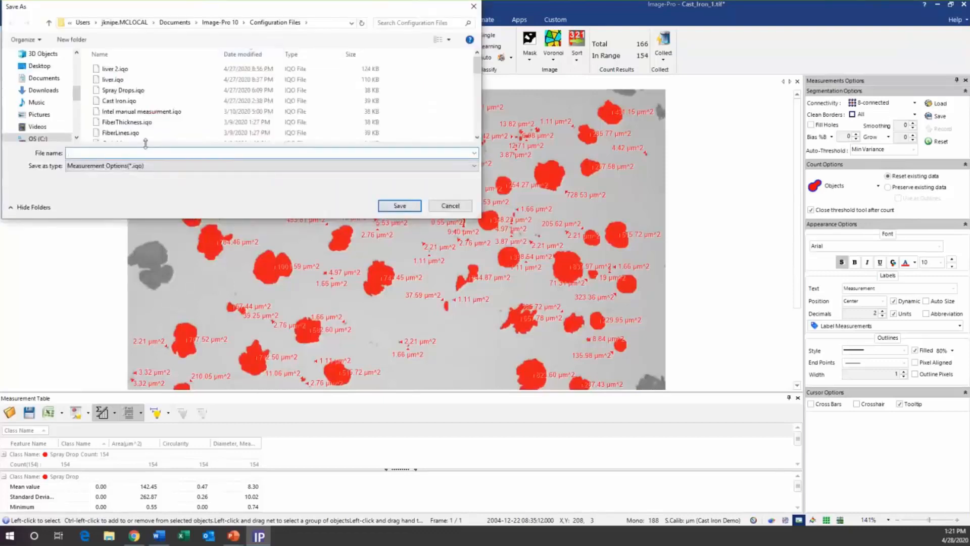
left_click(446, 206)
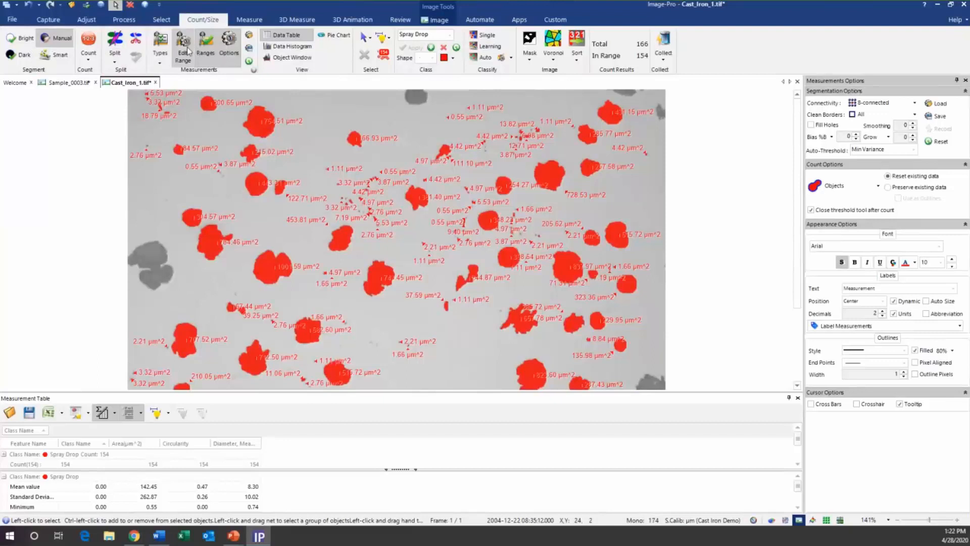
left_click(195, 61)
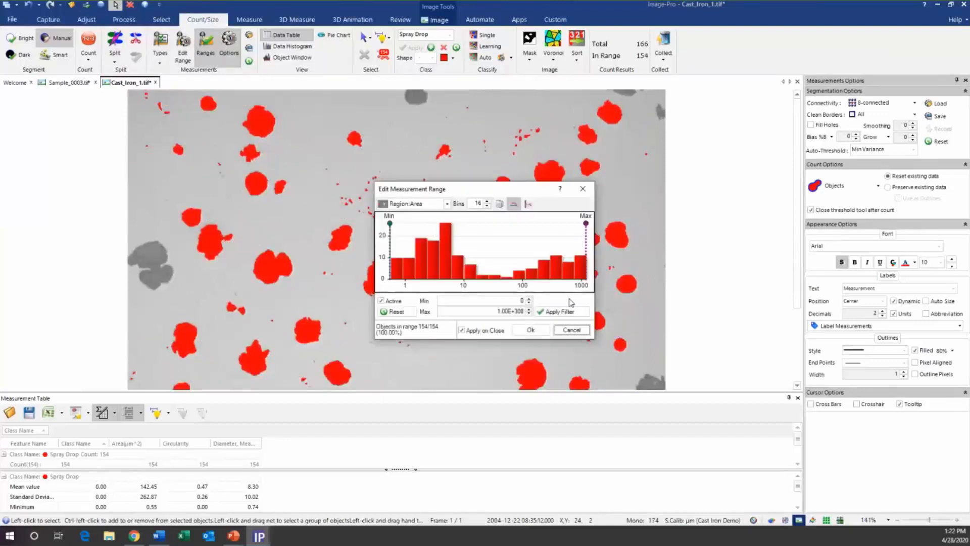
left_click(571, 329)
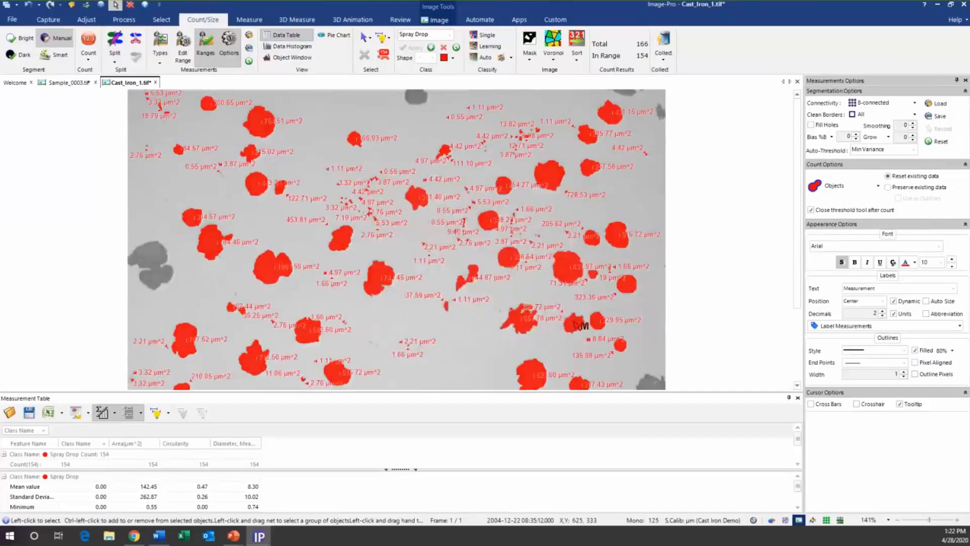
Step: Examine the list of classes available for the counted objects
mouse_move(576, 324)
left_click(449, 36)
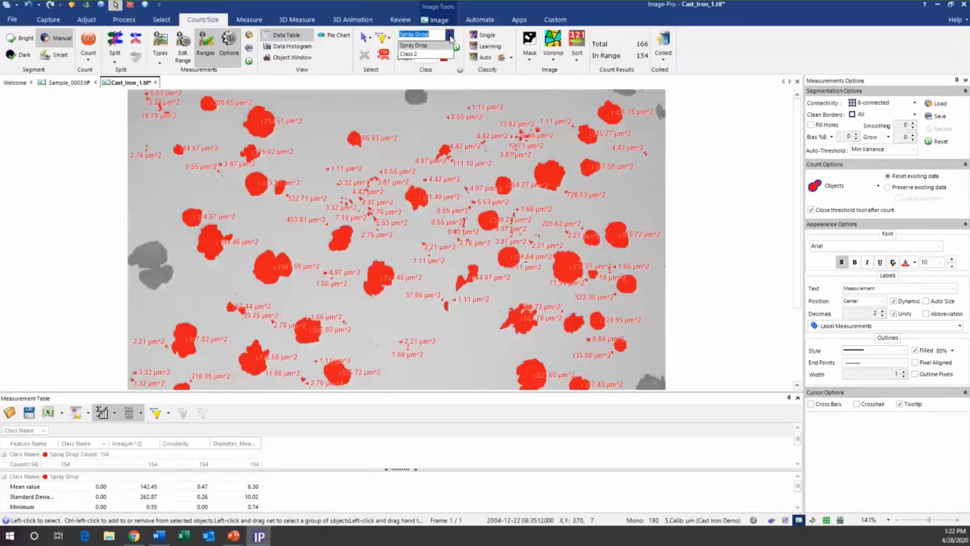
left_click(731, 53)
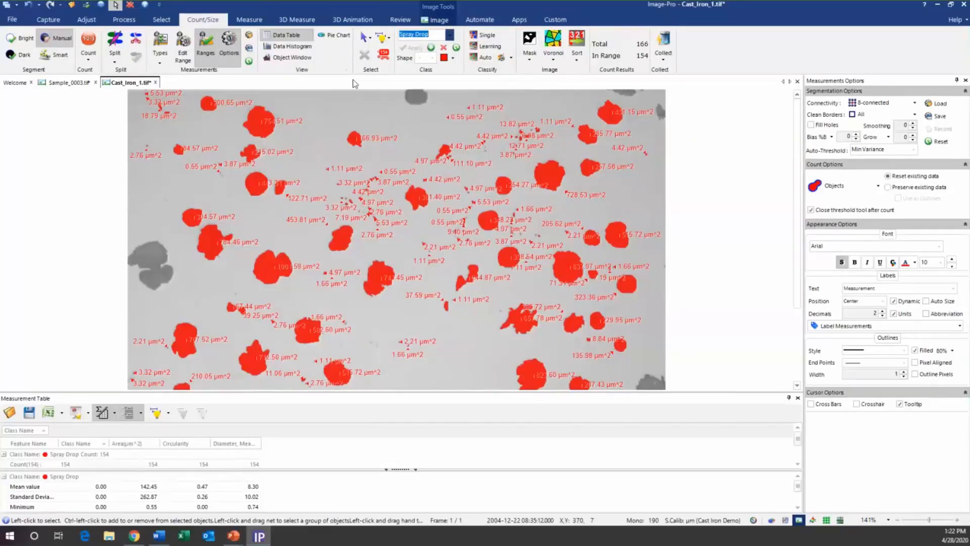
Step: Create a sorted objects image from the counted regions, keeping the original orientation, and inspect the labelled objects in it
left_click(577, 62)
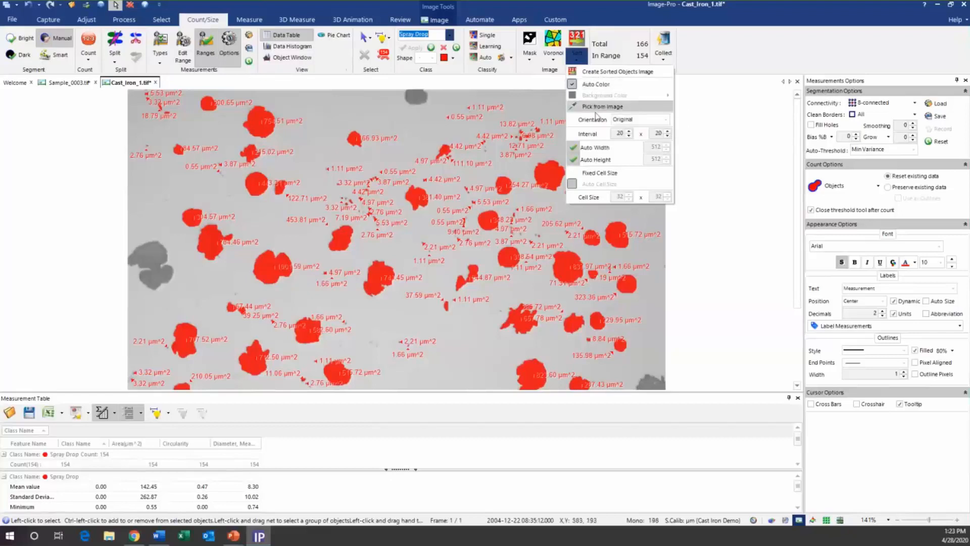
left_click(666, 120)
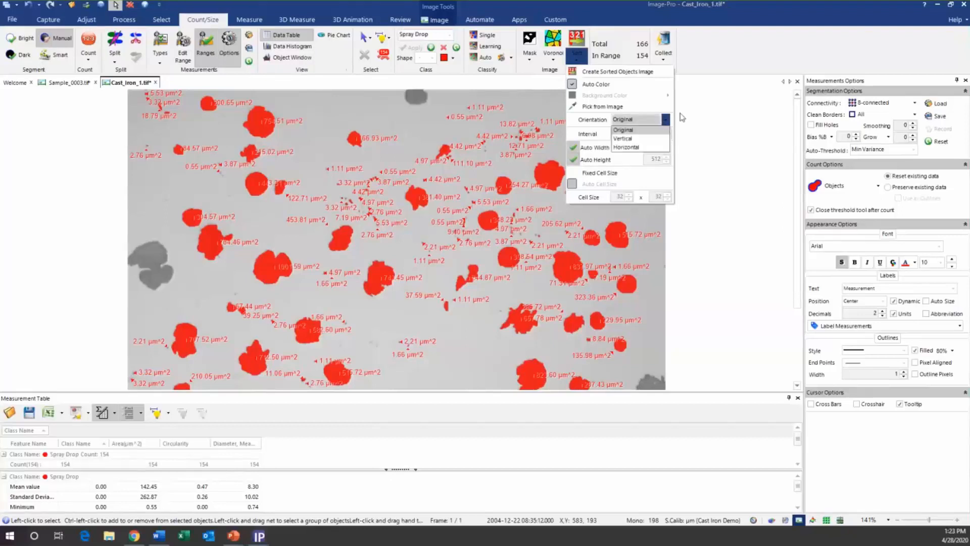
left_click(665, 119)
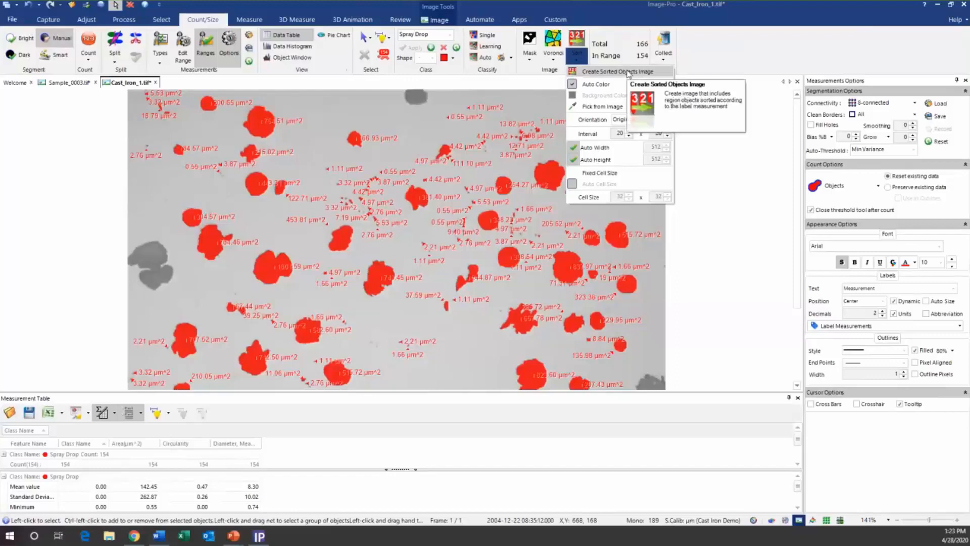
left_click(629, 72)
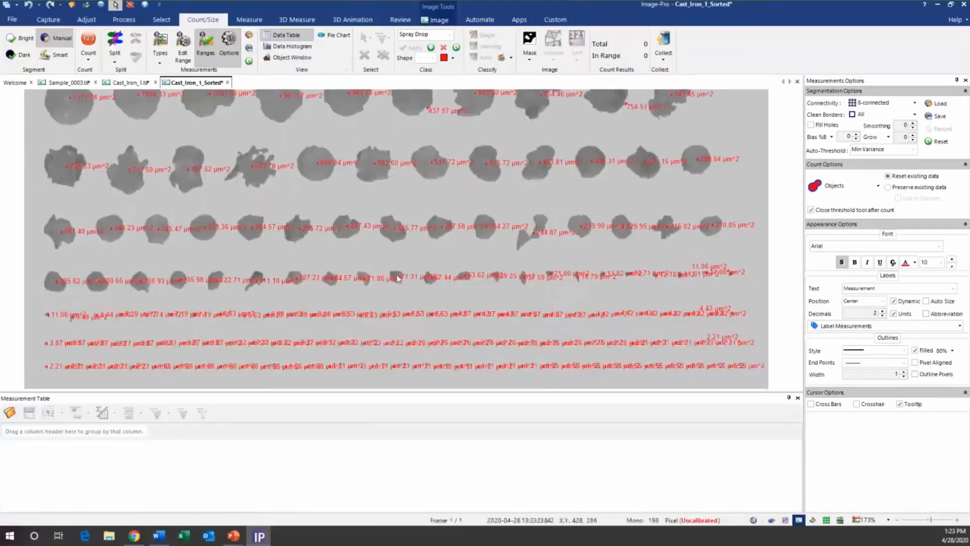
scroll(399, 240, "up", 1)
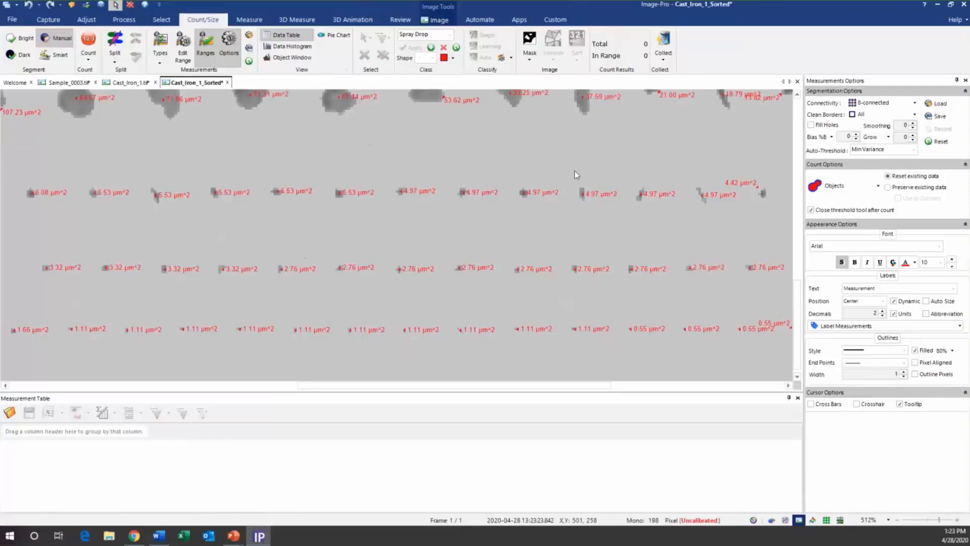
scroll(574, 171, "down", 4)
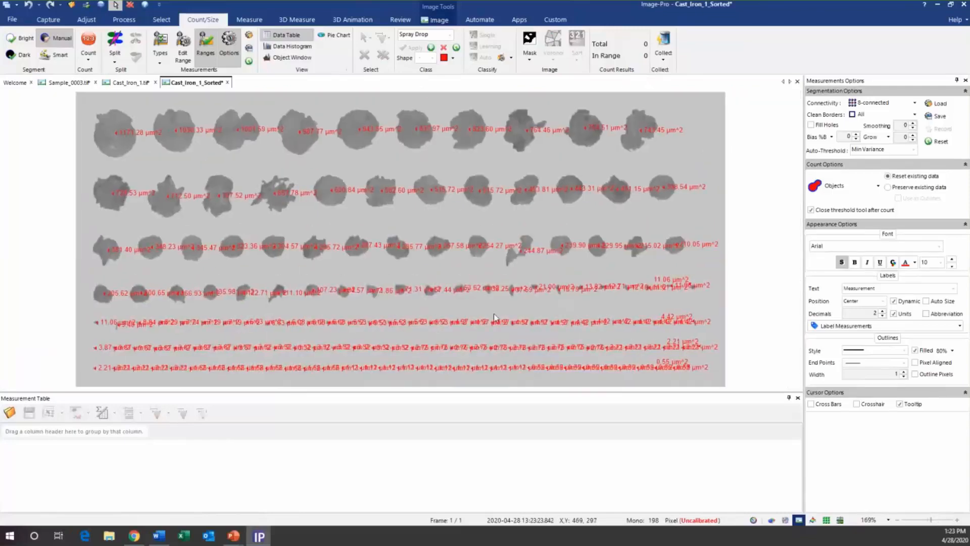
scroll(539, 205, "up", 2)
scroll(479, 236, "up", 2)
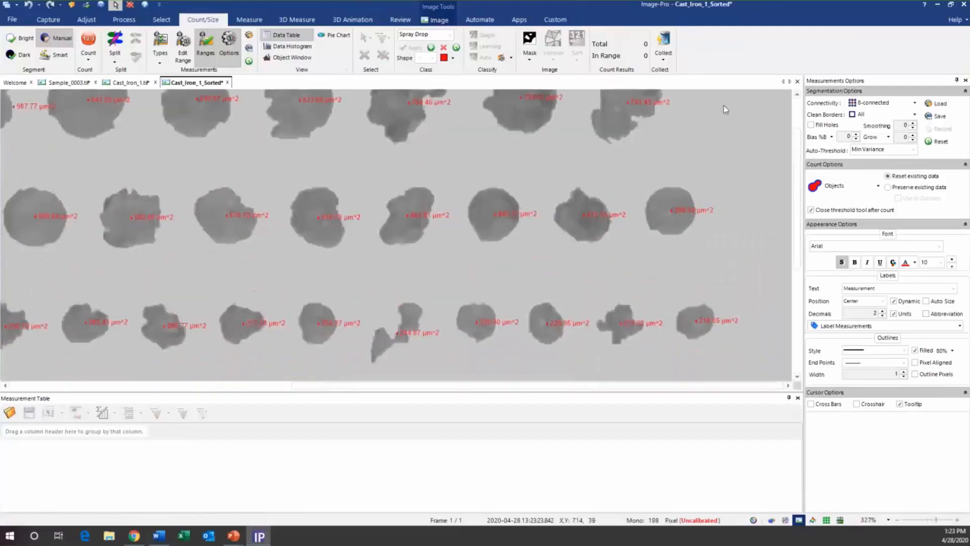
Step: Look over the rows of sorted nodules, and close the sorted objects image and Cast_Iron_1.tif without saving changes
scroll(796, 143, "up", 1)
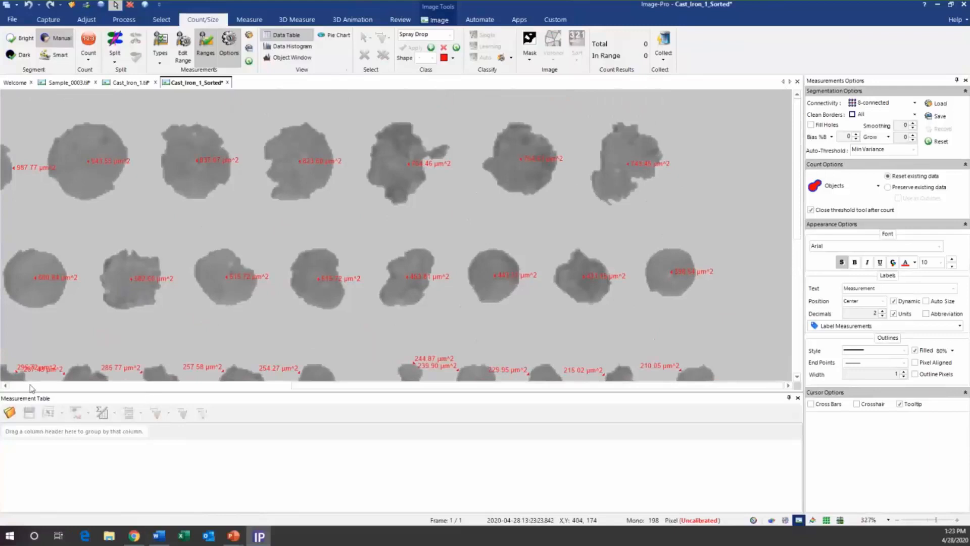
left_click(16, 386)
scroll(20, 381, "down", 2)
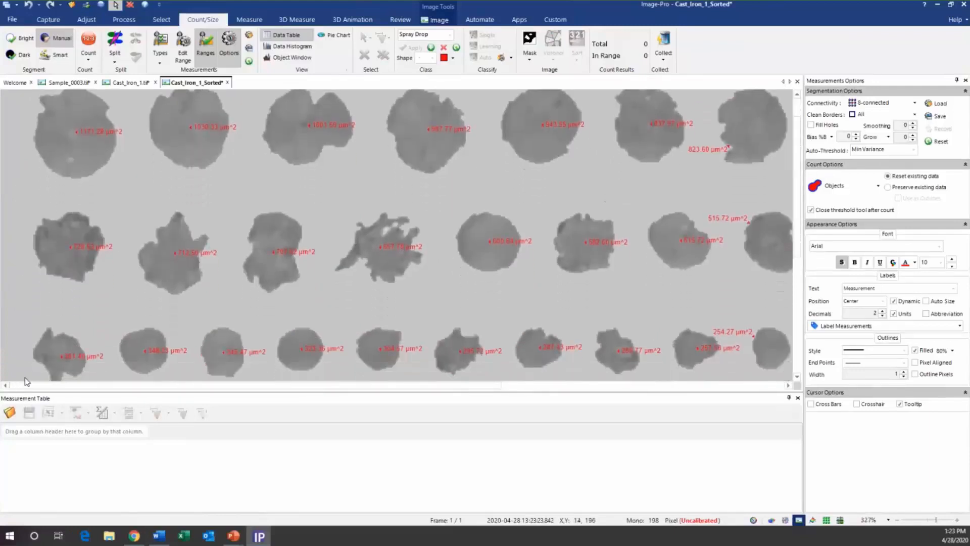
scroll(232, 298, "down", 2)
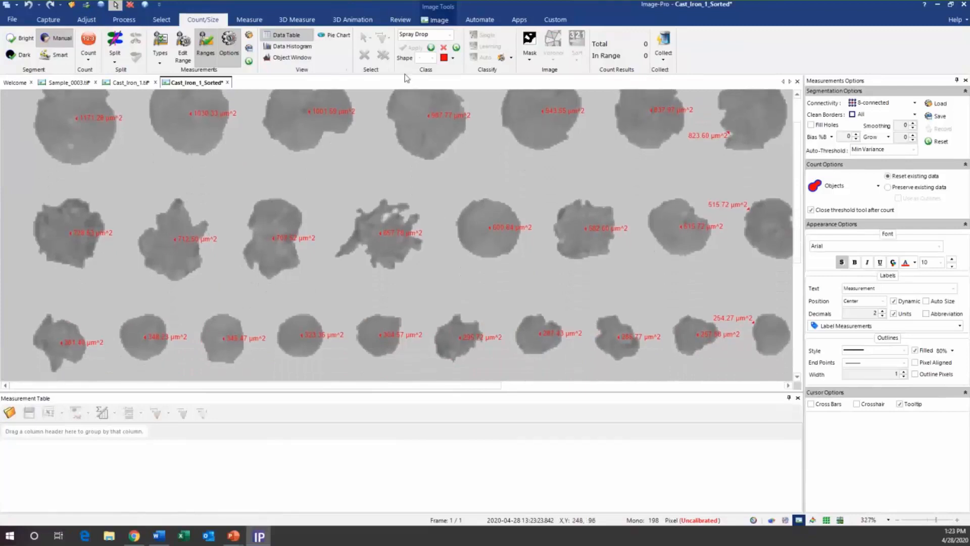
left_click(228, 83)
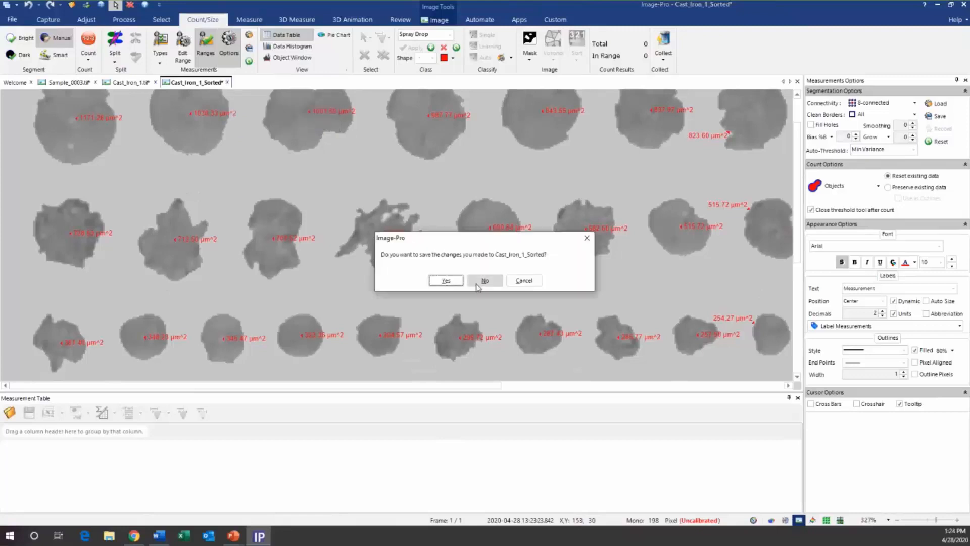
key("Return")
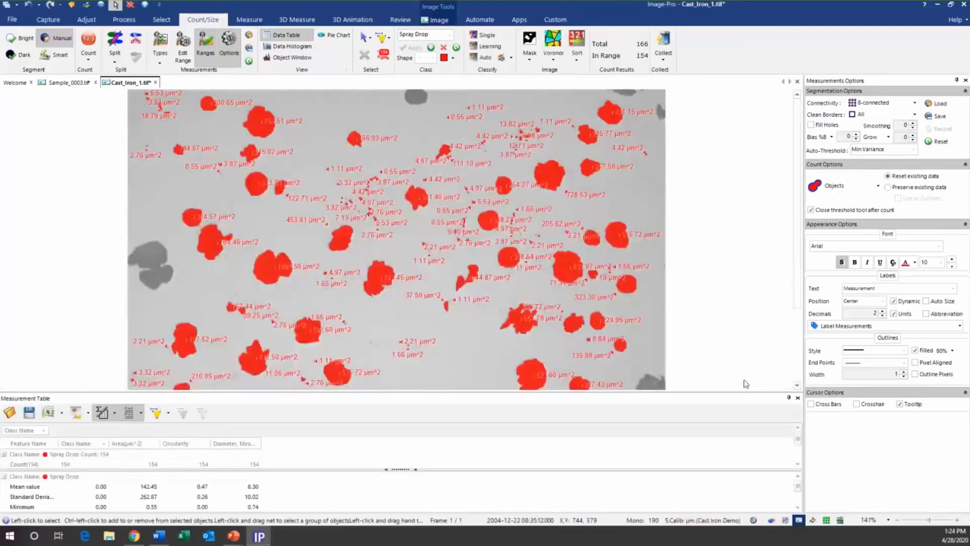
key("alt")
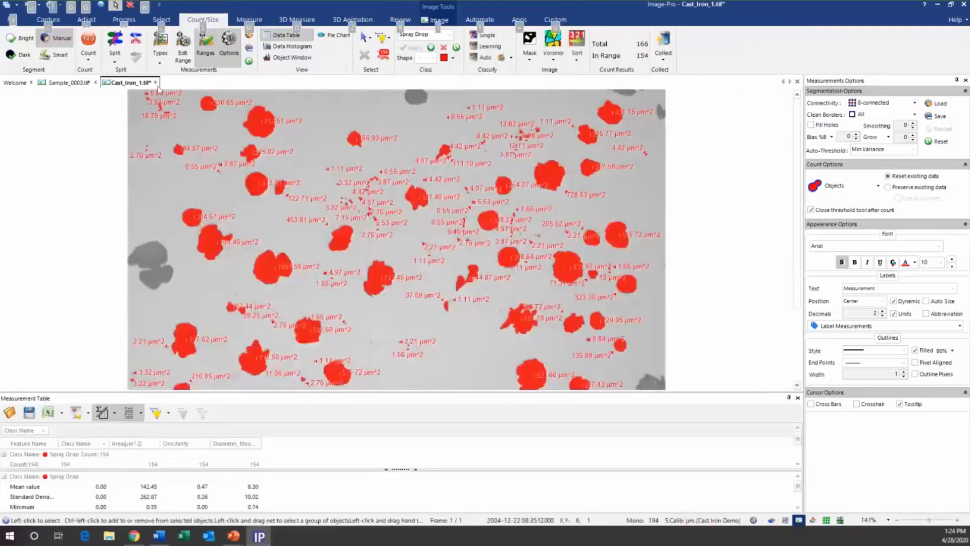
left_click(155, 83)
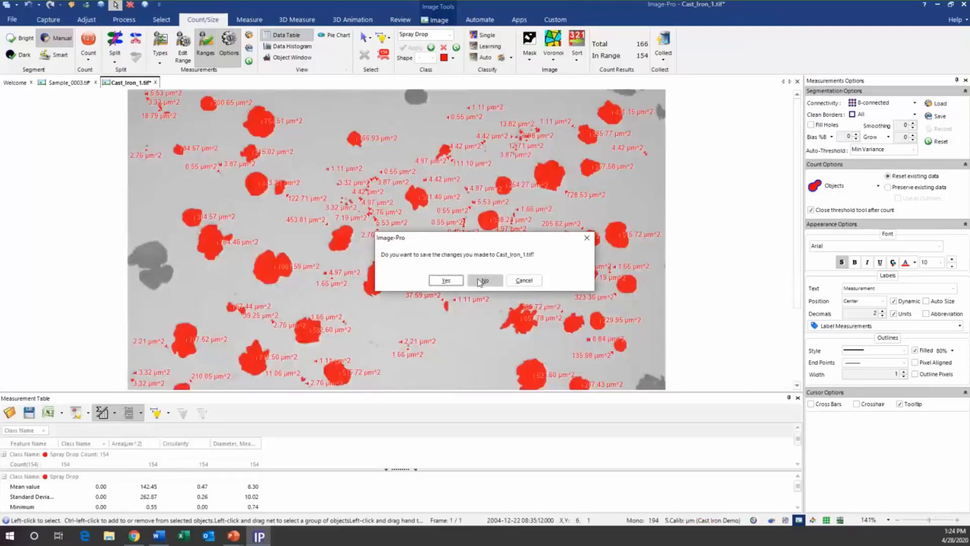
left_click(524, 277)
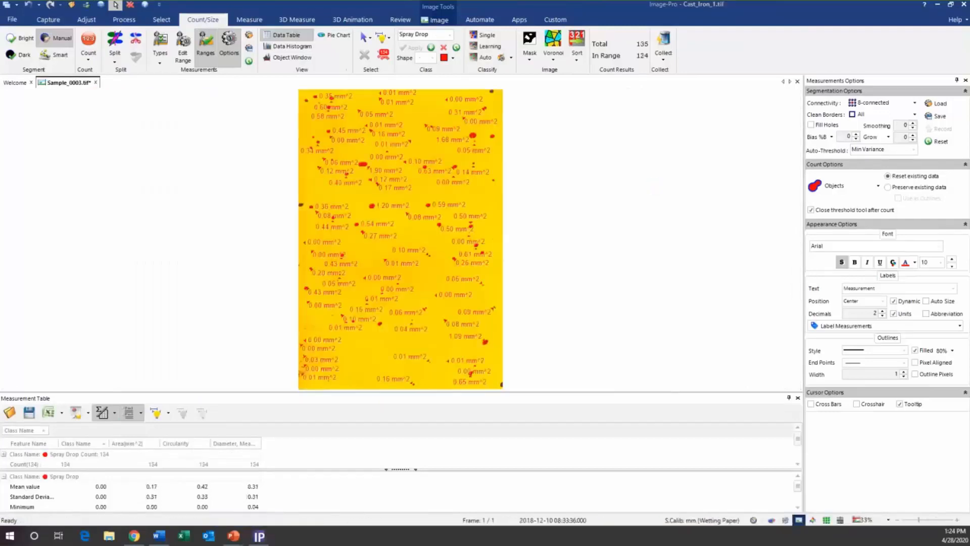
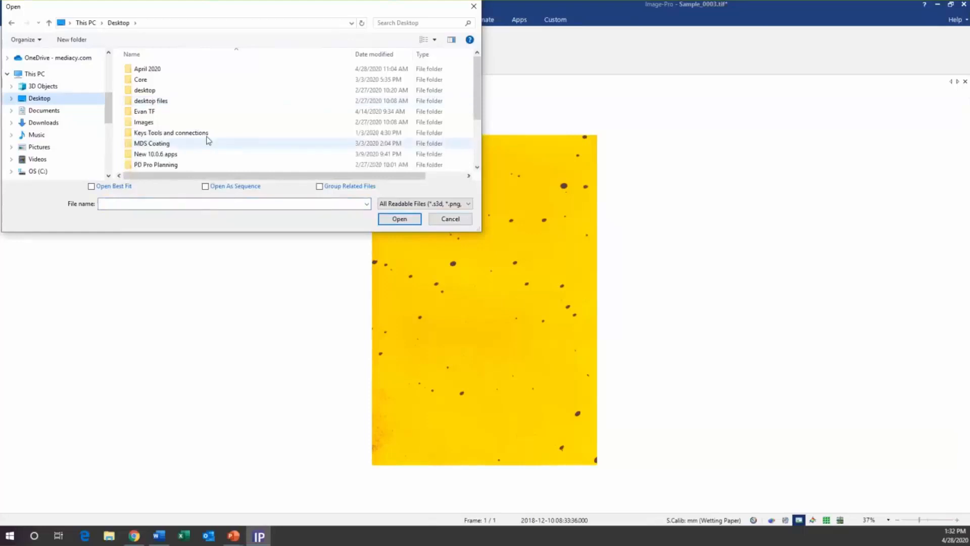
Step: Open Sample_0003.tif and Sample_0008.tif from the Webinar images Wetting Paper folder, and close the modified Sample_0003.tif without saving
scroll(206, 139, "down", 2)
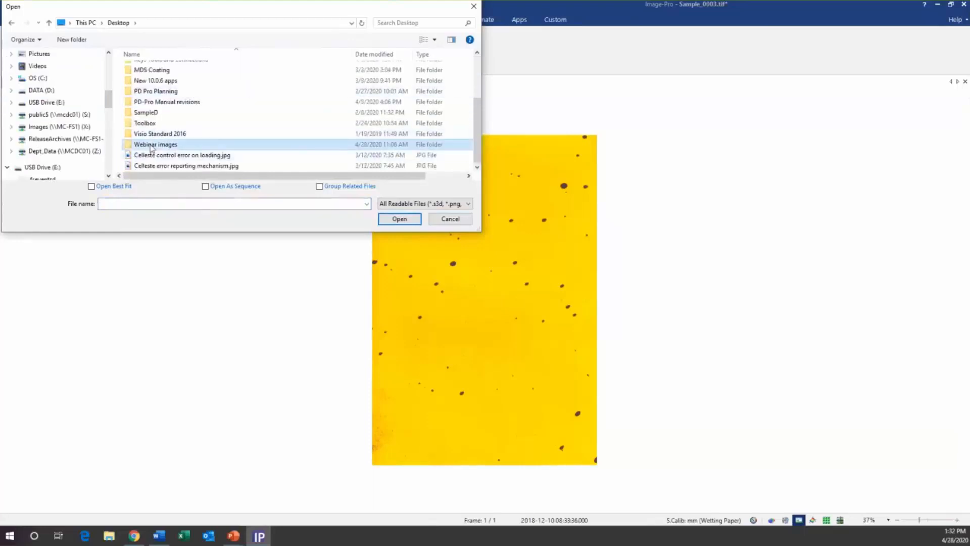
double_click(151, 144)
double_click(147, 90)
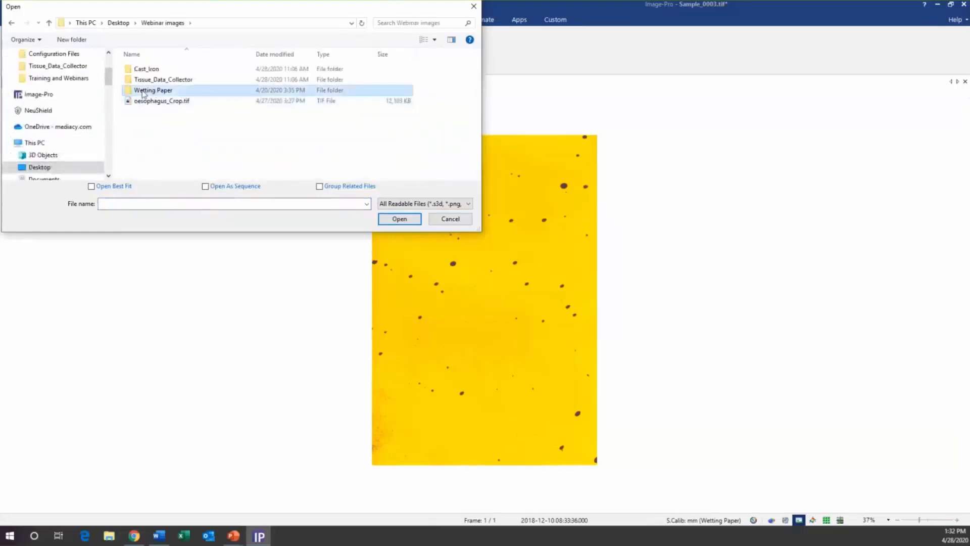
left_click(209, 146)
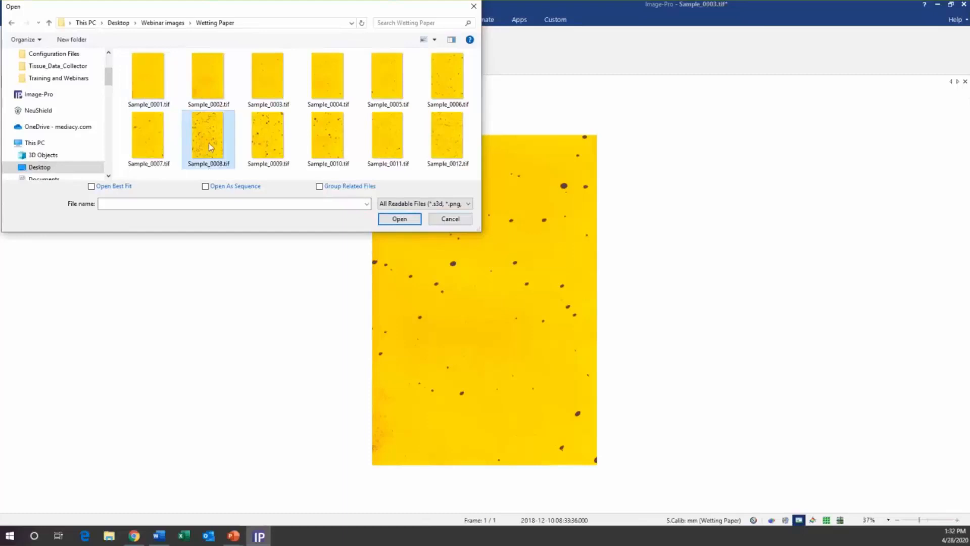
left_click(277, 82, "ctrl")
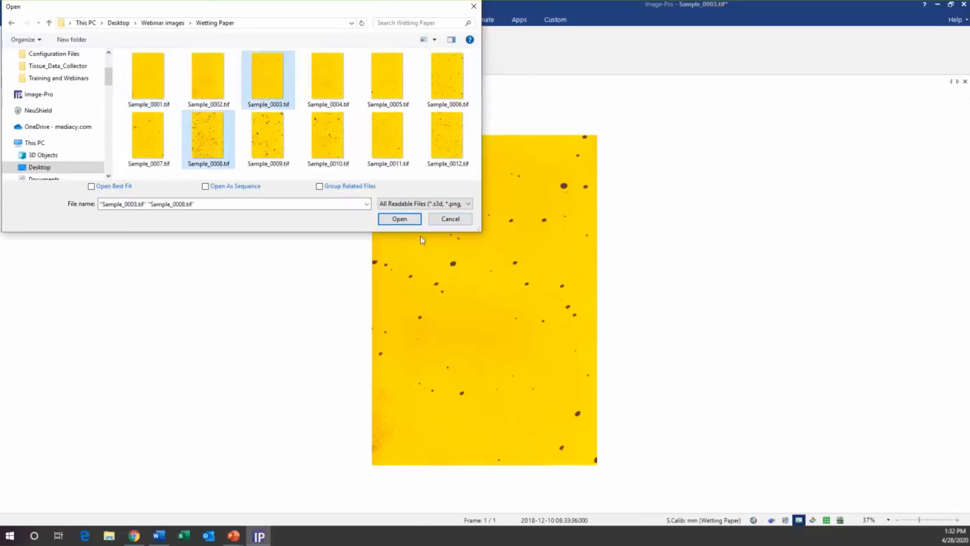
left_click(399, 219)
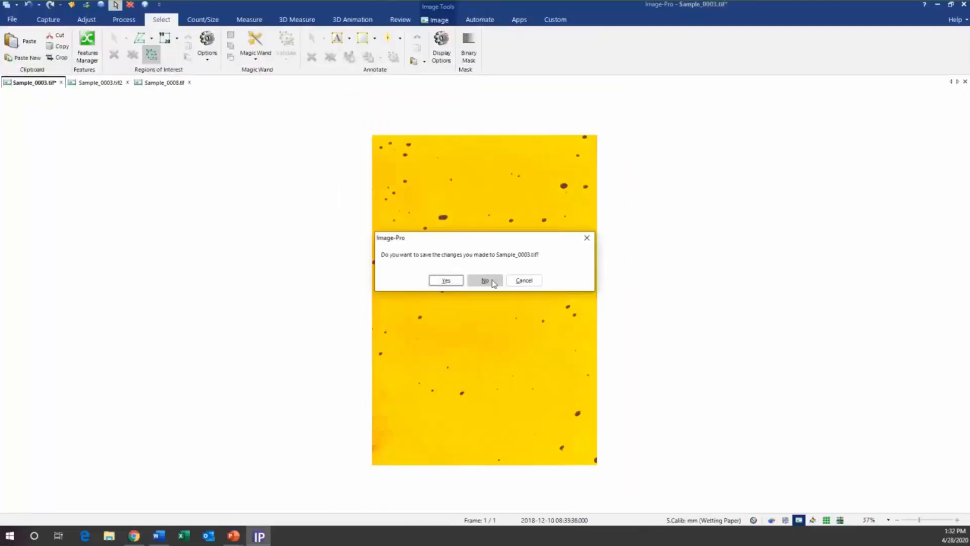
left_click(488, 281)
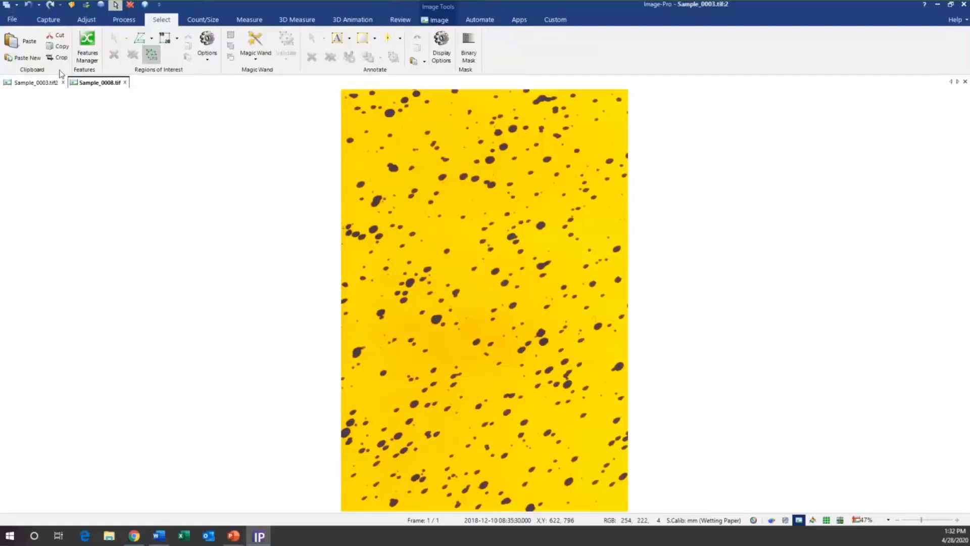
Step: Load the Spray Drops.iqo measurement options with the Sample_0003.tif image active
left_click(34, 83)
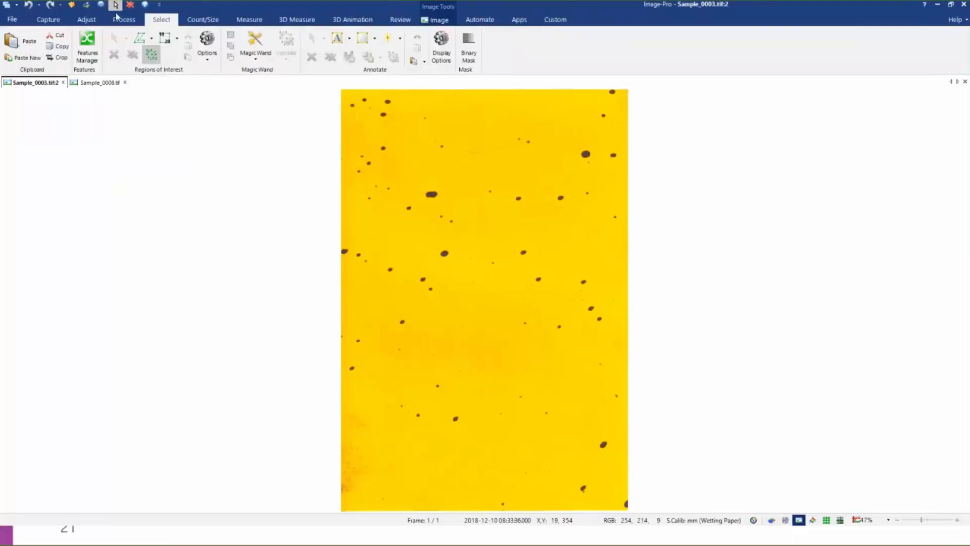
left_click(203, 19)
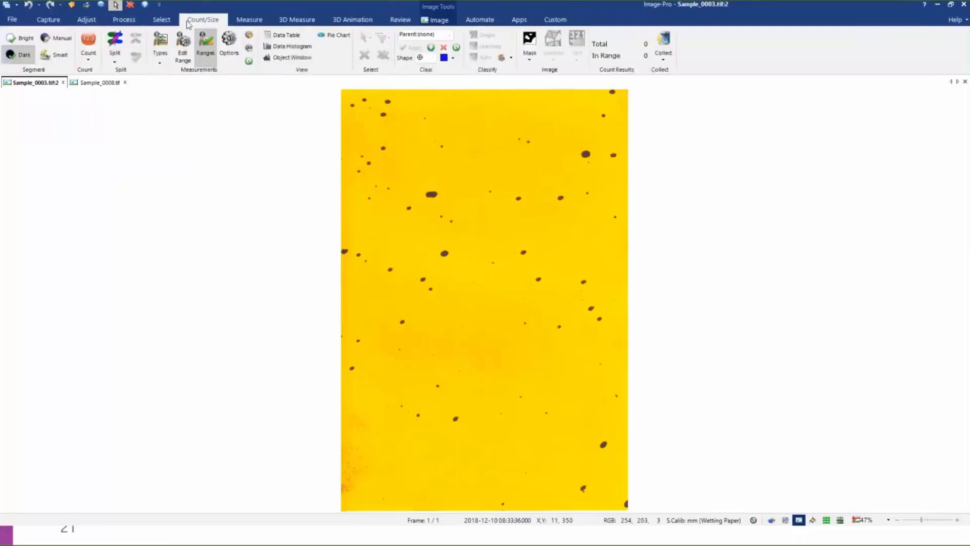
left_click(249, 36)
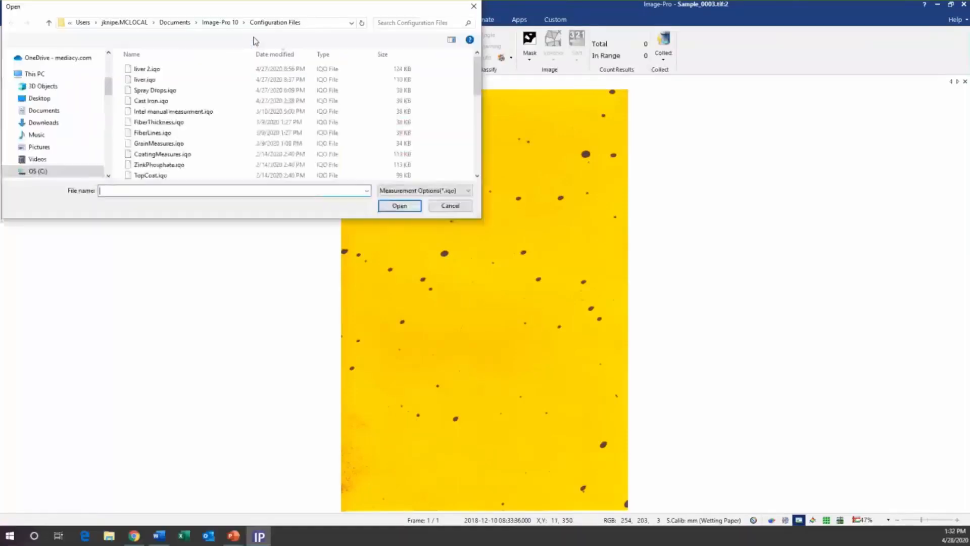
left_click(142, 92)
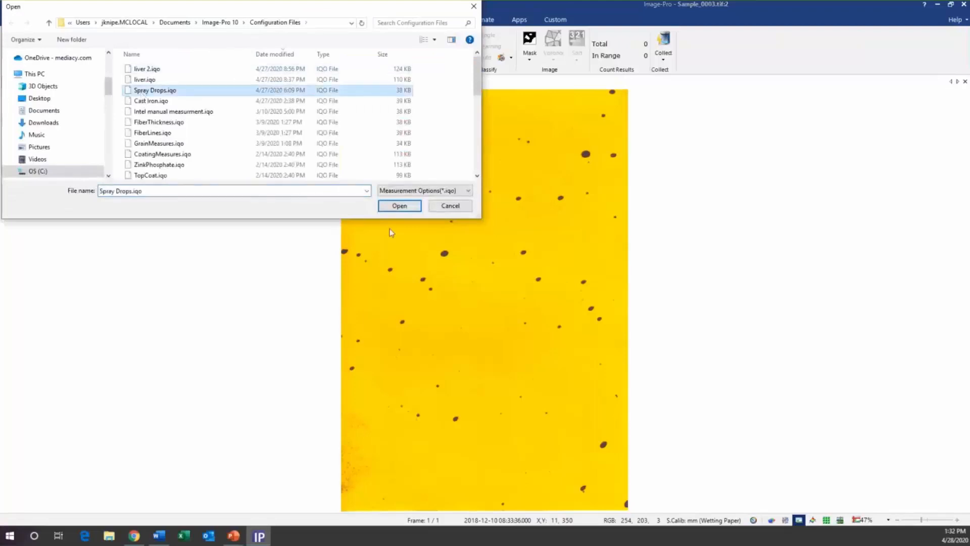
left_click(399, 206)
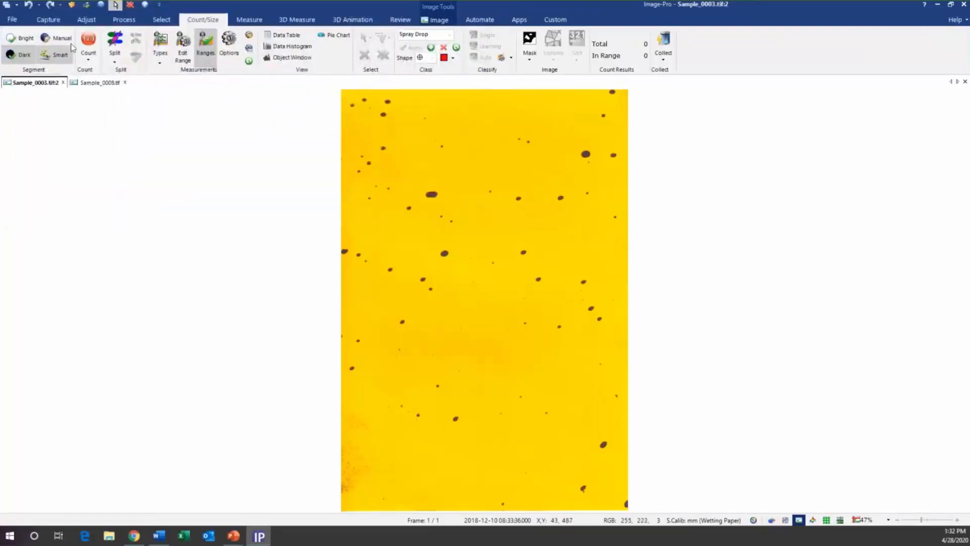
Step: Count the dark spray drops in Sample_0003.tif and in Sample_0008.tif
left_click(91, 41)
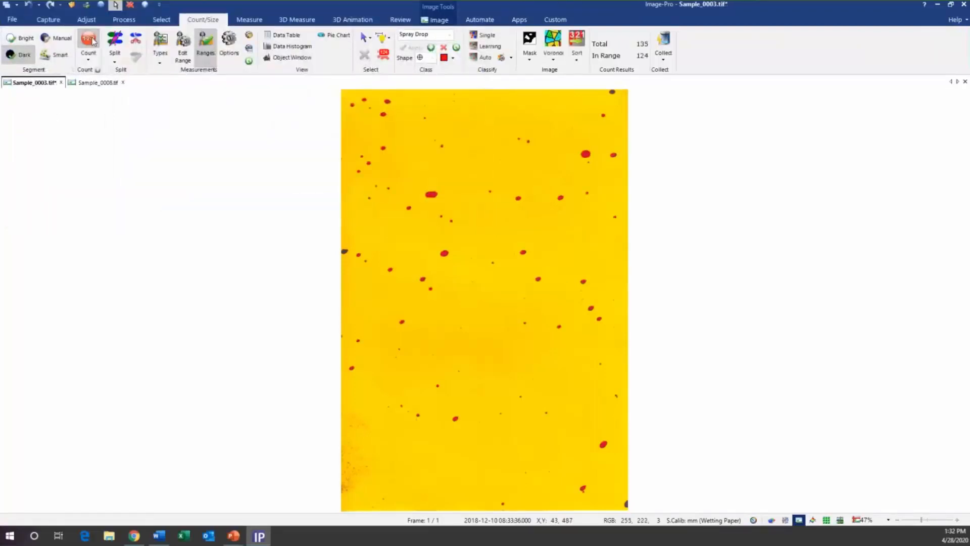
left_click(89, 85)
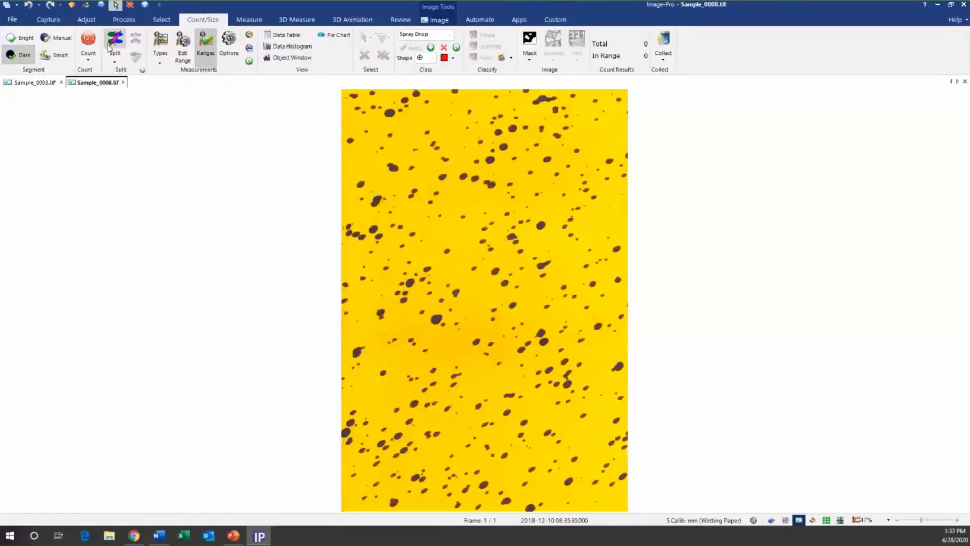
left_click(87, 41)
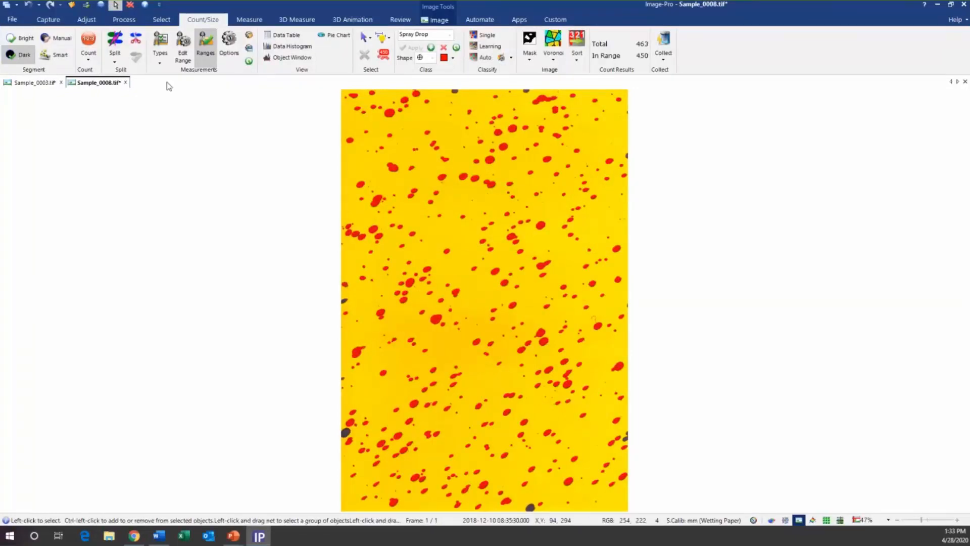
Step: Go to the Data Collector from the collection options and examine its collect choices without collecting anything
left_click(663, 59)
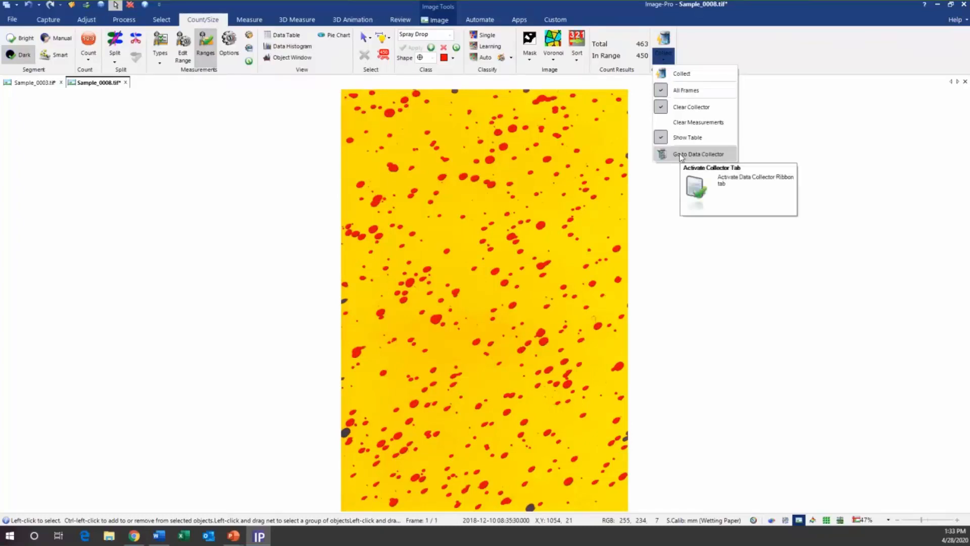
left_click(682, 155)
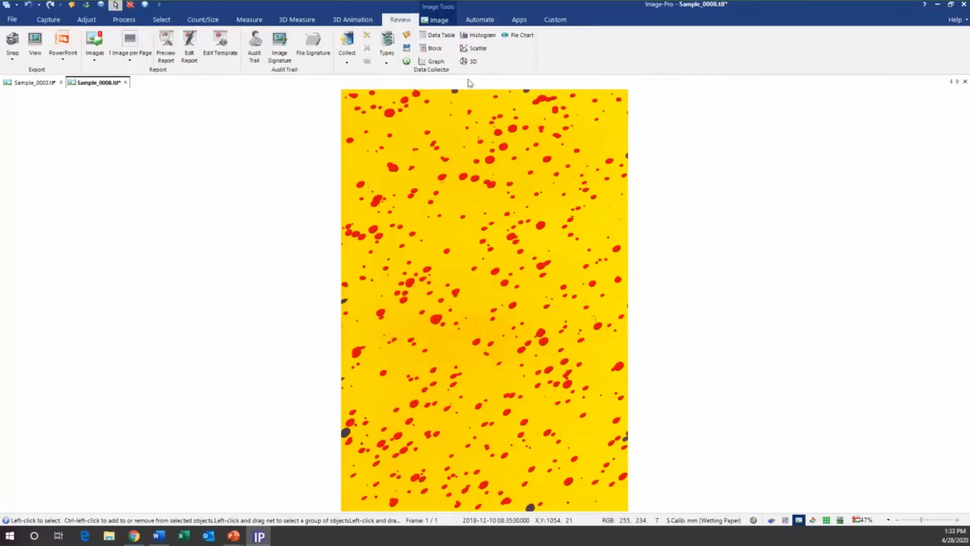
left_click(346, 64)
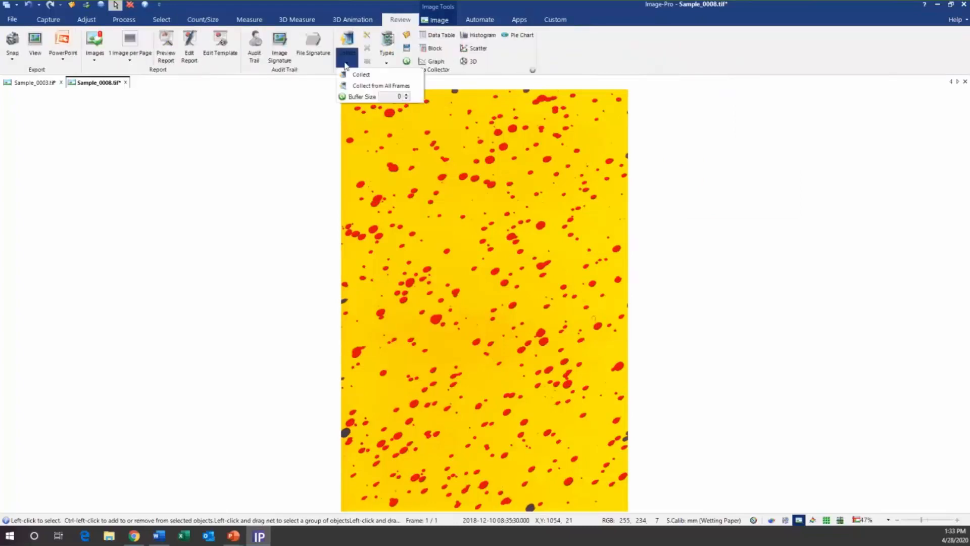
left_click(346, 63)
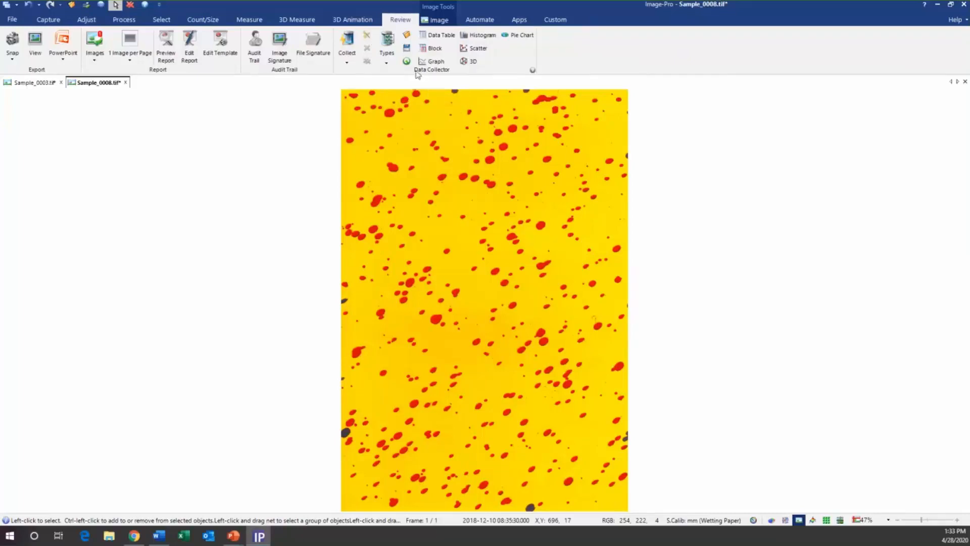
Step: Clear the Data Collector's selected measurements, reset them to the default set and review the restored list
left_click(396, 64)
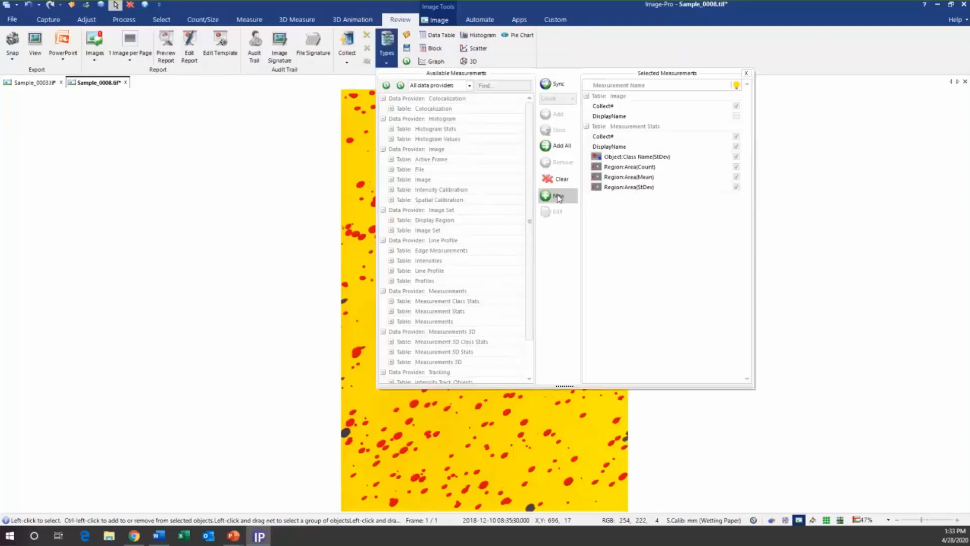
left_click(564, 178)
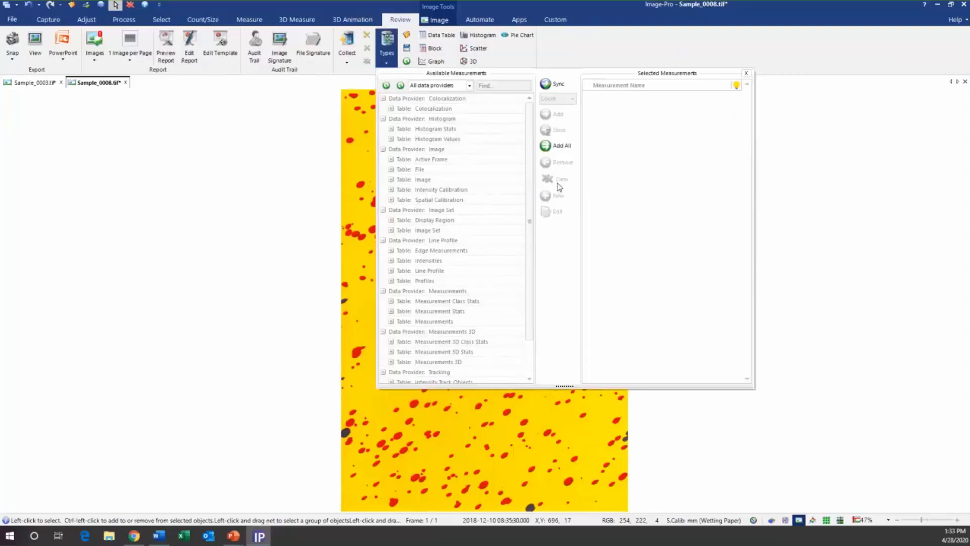
left_click(745, 73)
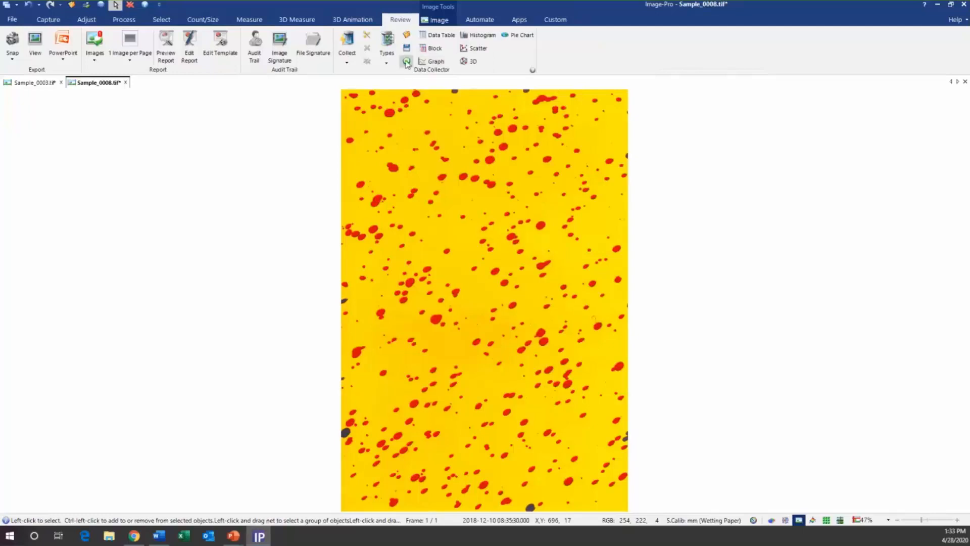
left_click(387, 50)
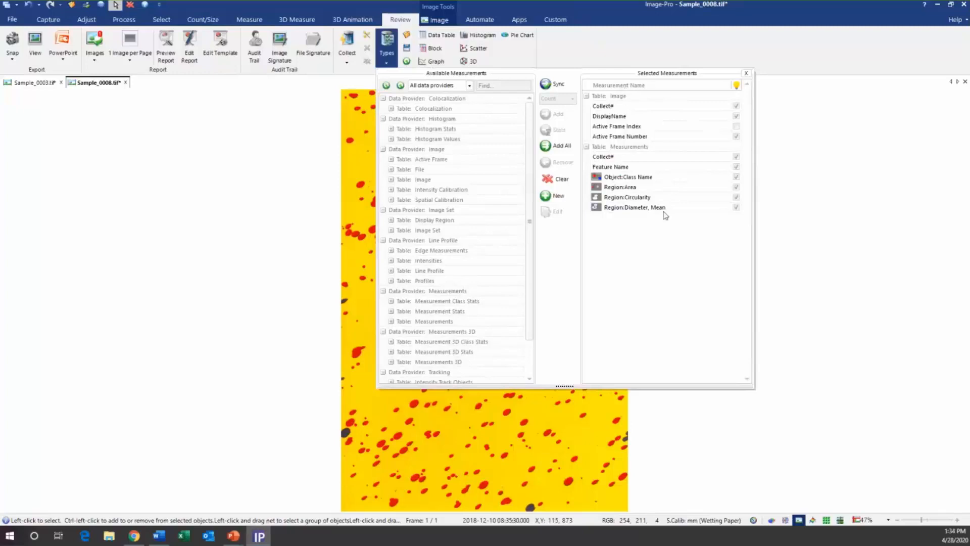
left_click(251, 155)
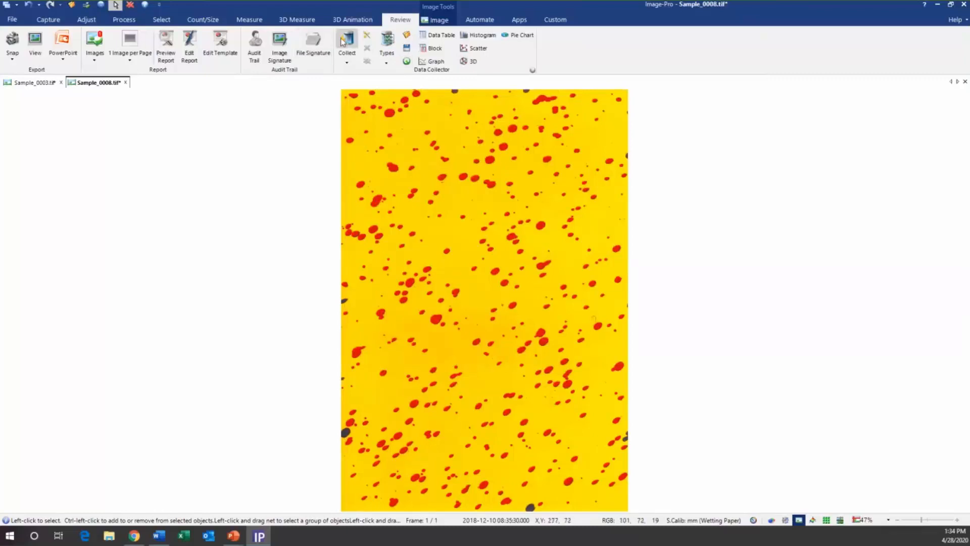
Step: Show the measurement data table for Sample_0008.tif and examine the counted drops alongside it
left_click(216, 18)
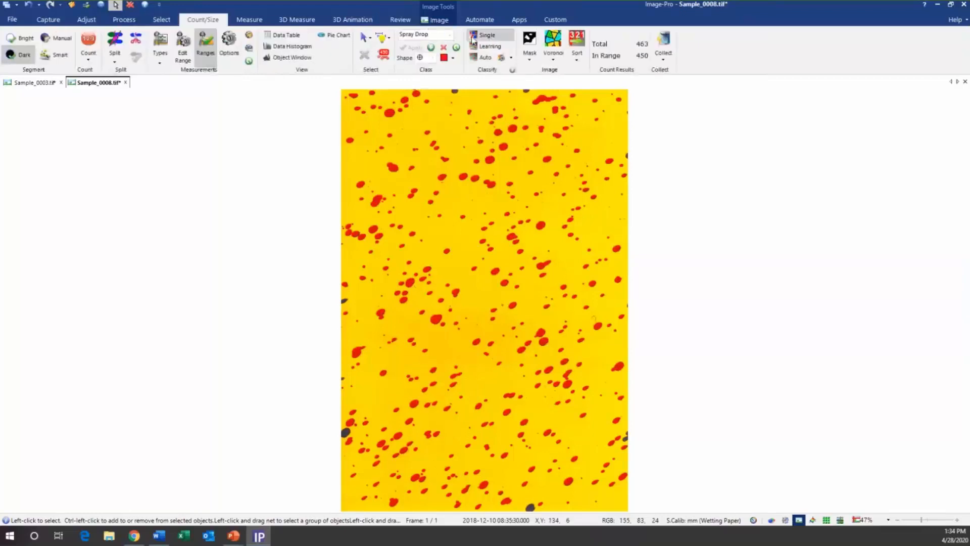
left_click(286, 35)
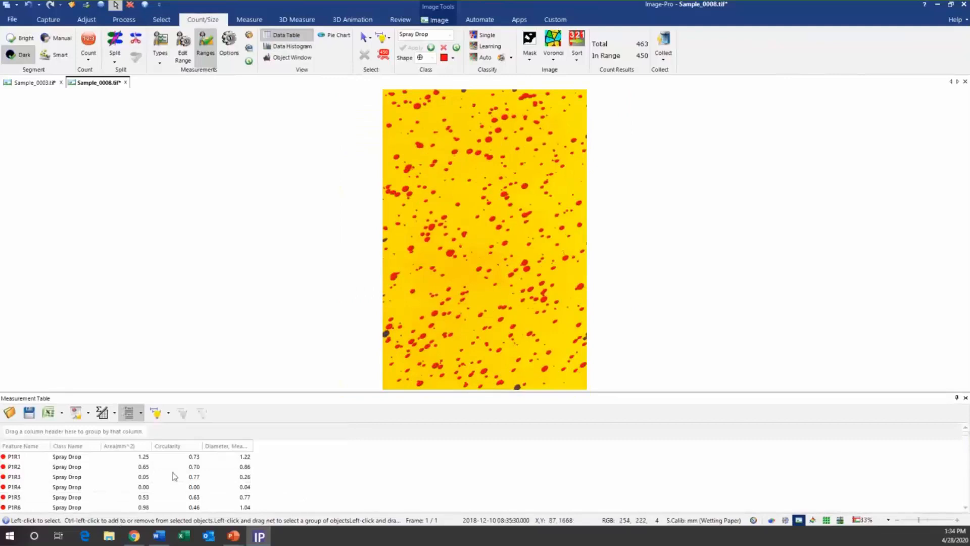
scroll(174, 476, "down", 2)
scroll(191, 471, "up", 2)
scroll(471, 223, "up", 3)
scroll(455, 239, "down", 3)
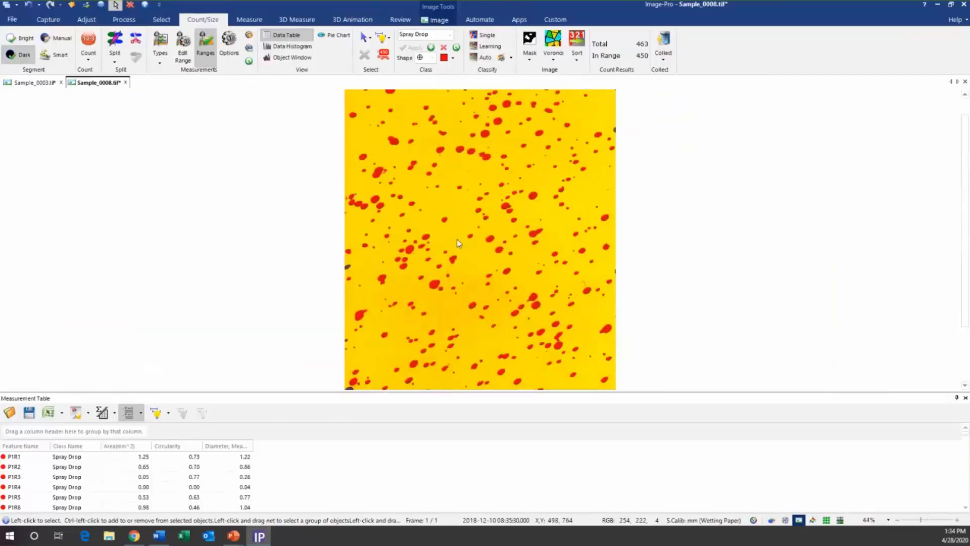
Step: Compare the counted spray drops in Sample_0003.tif with those in Sample_0008.tif, ending on Sample_0008.tif
scroll(467, 223, "down", 1)
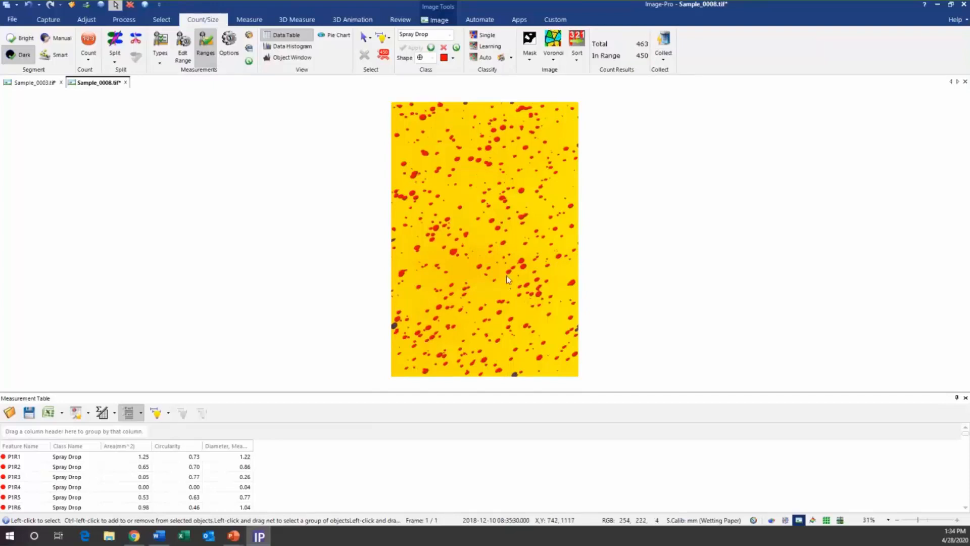
left_click(50, 85)
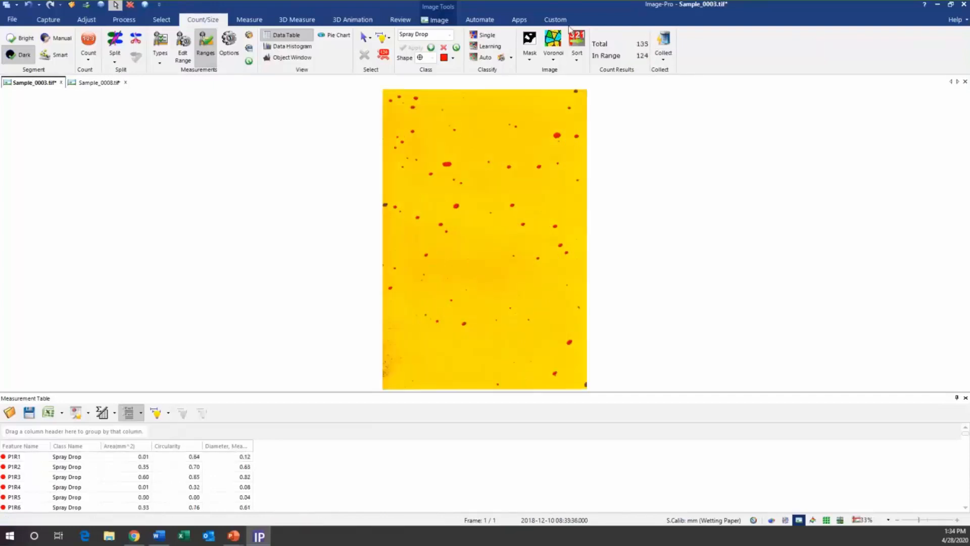
left_click(99, 84)
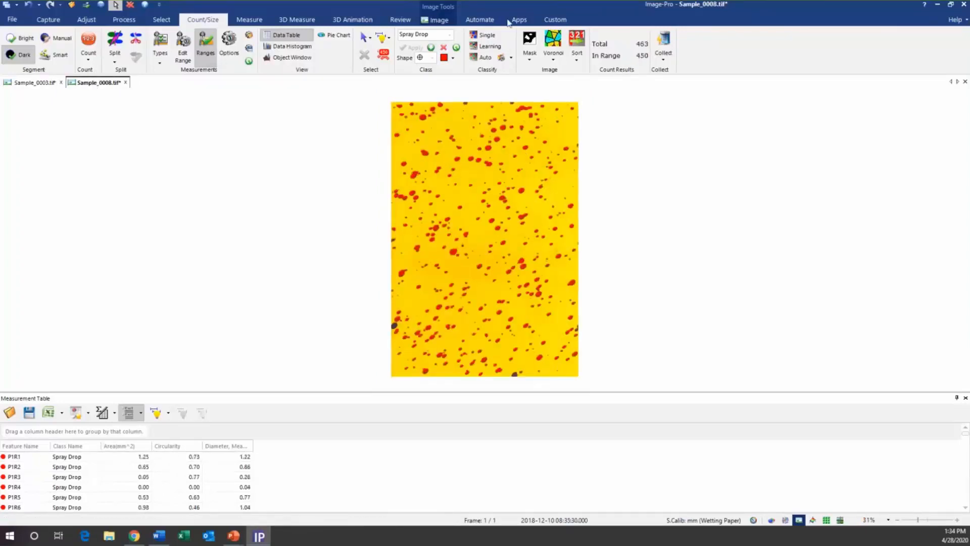
Step: Go to the Data Collector and collect the spray drop measurements of Sample_0008.tif
left_click(663, 62)
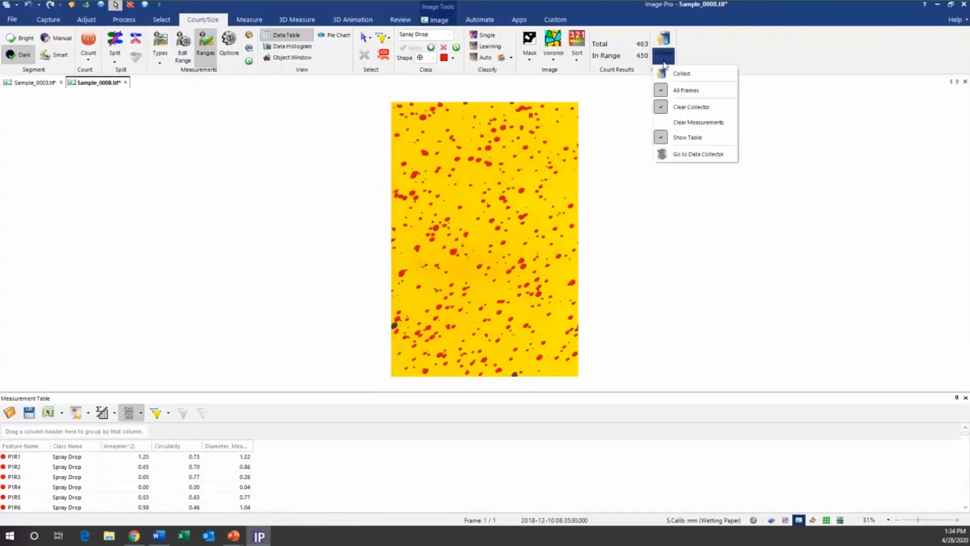
left_click(696, 154)
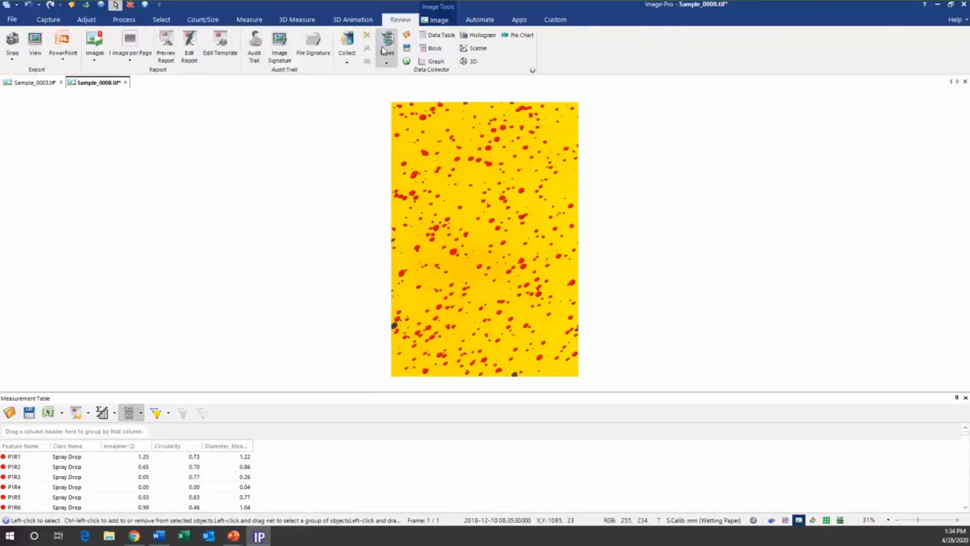
left_click(353, 45)
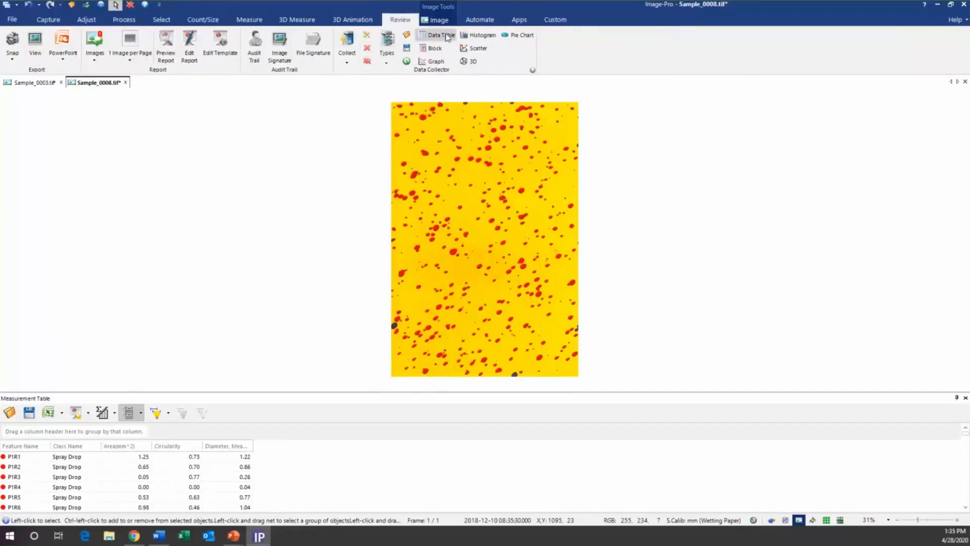
Step: Show the Data Collector's data table, enlarge its pane and review the rows collected from Sample_0008.tif
left_click(448, 37)
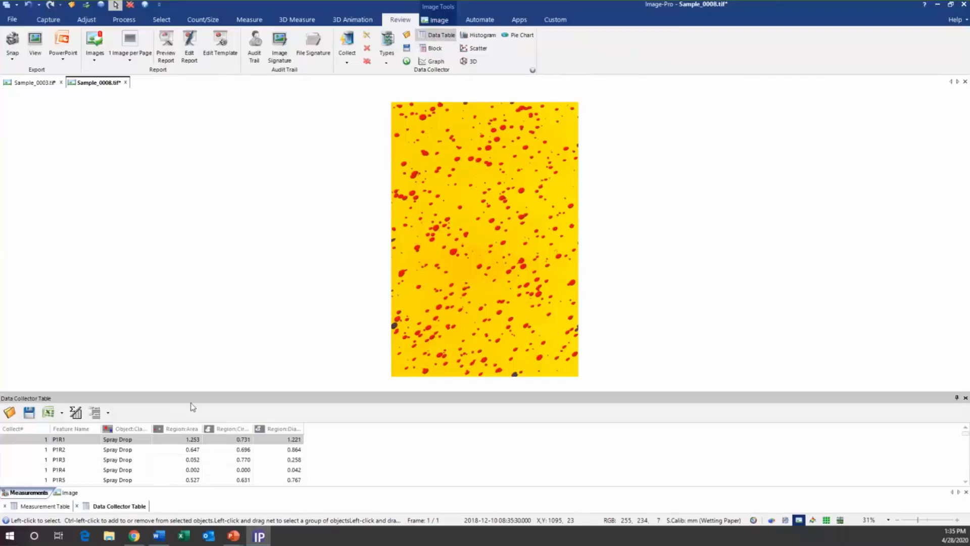
left_click_drag(190, 392, 197, 312)
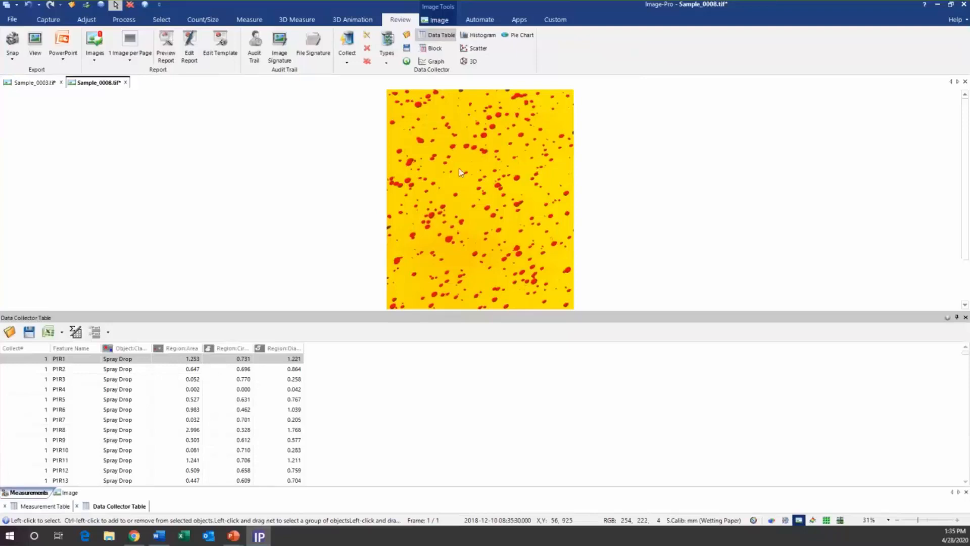
scroll(169, 394, "down", 15)
scroll(247, 430, "down", 20)
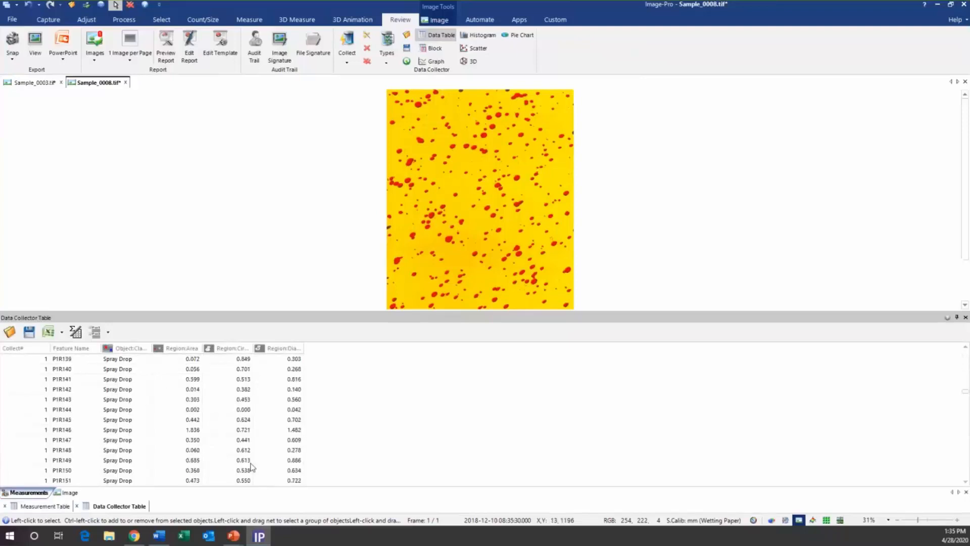
scroll(251, 466, "down", 13)
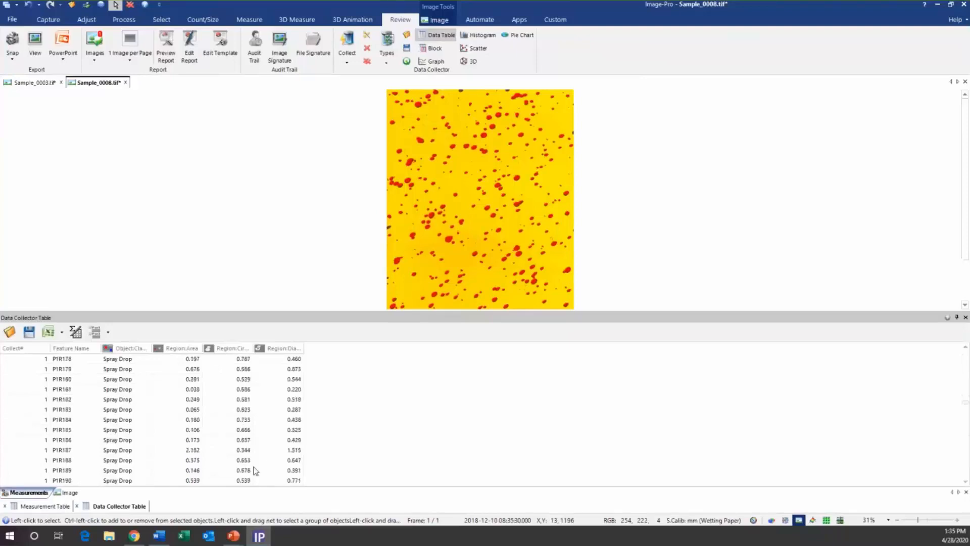
Step: Collect the measurements of Sample_0003.tif into the same Data Collector table and review the added rows
left_click(43, 83)
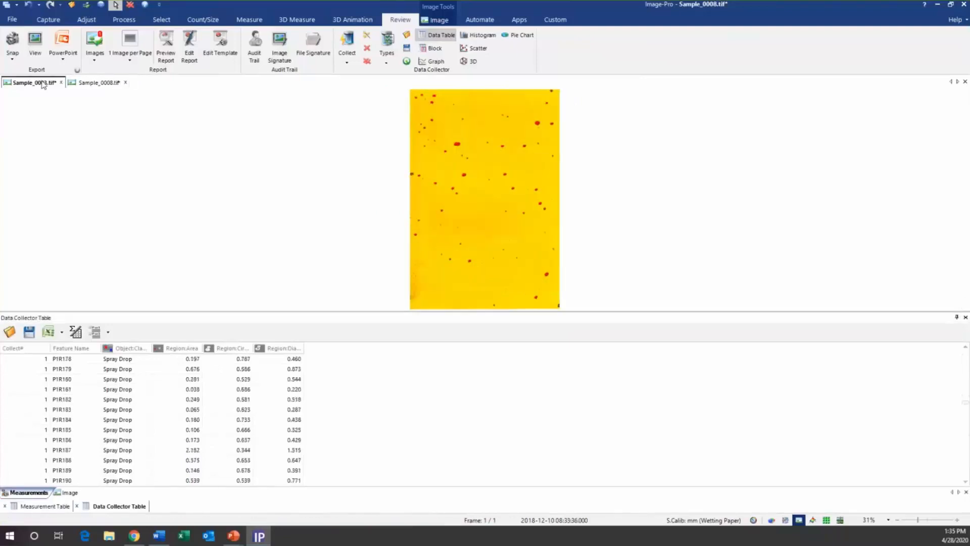
left_click(347, 42)
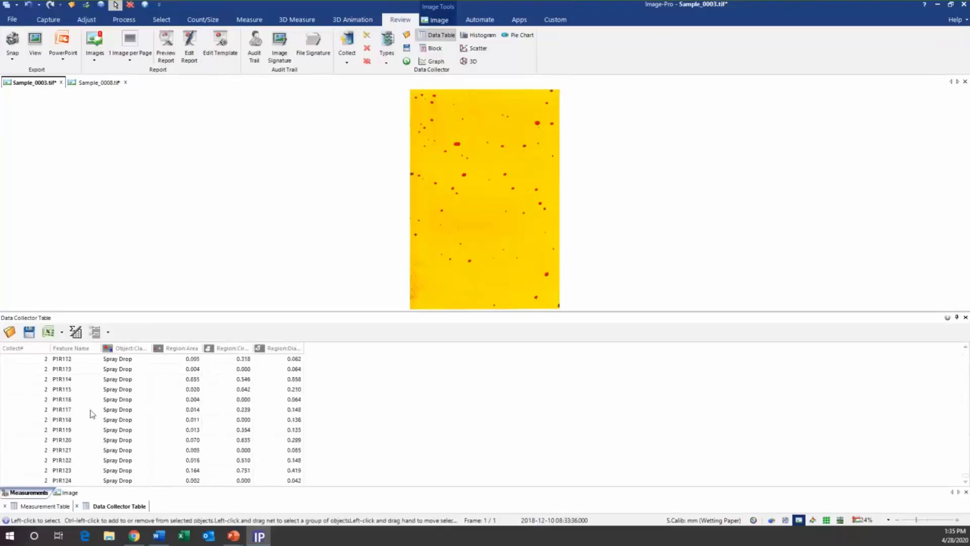
scroll(119, 423, "up", 20)
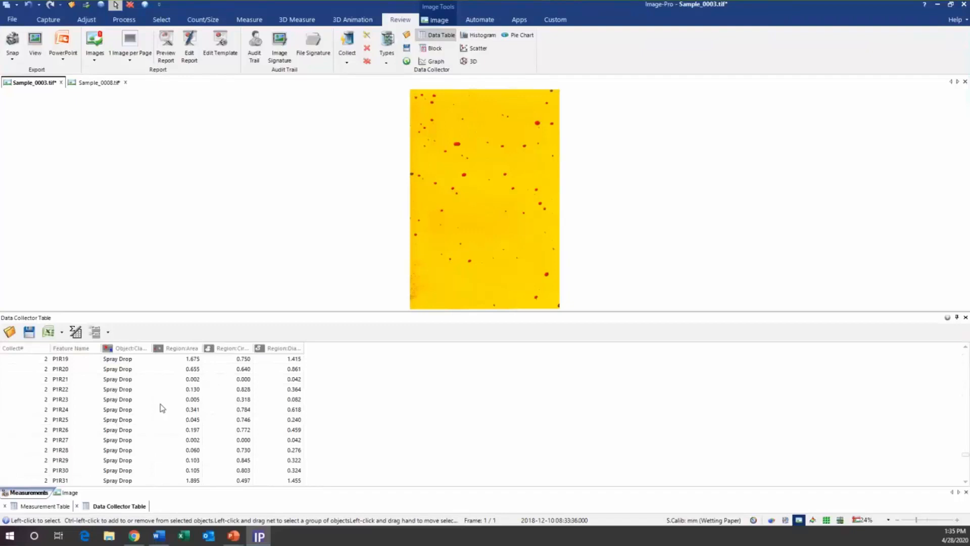
Step: Clear all collected data and limit the available collector measurements to the Measurements data provider, with only its Measurement Stats table expanded
left_click(367, 61)
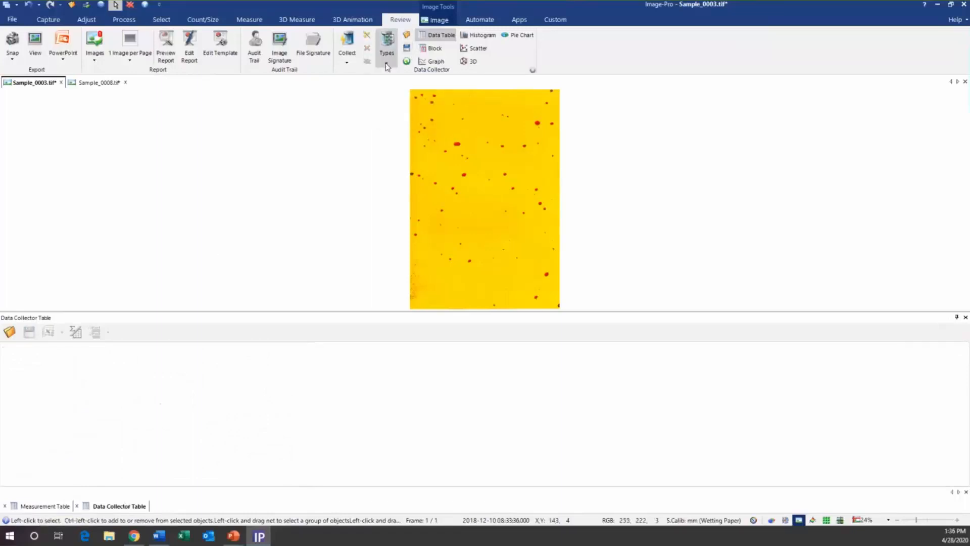
left_click(387, 64)
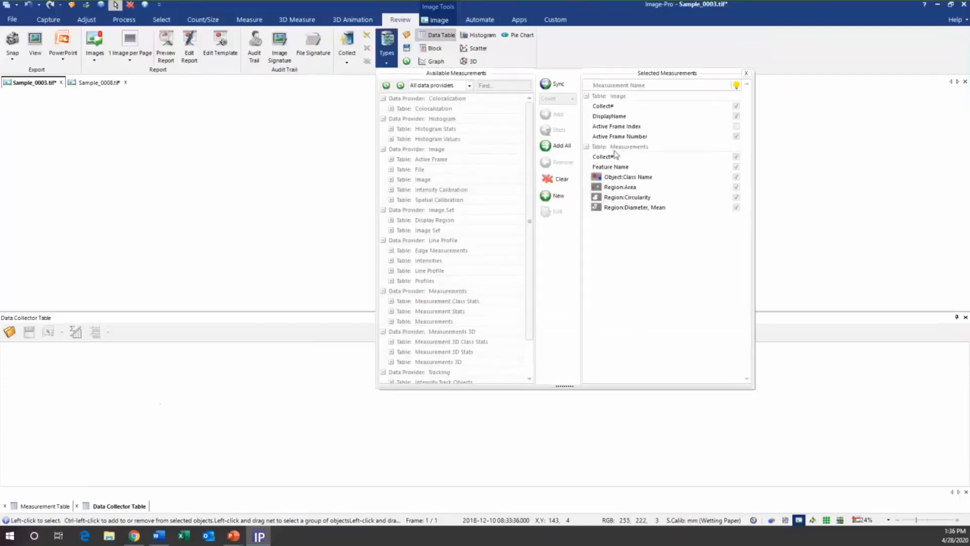
left_click(444, 86)
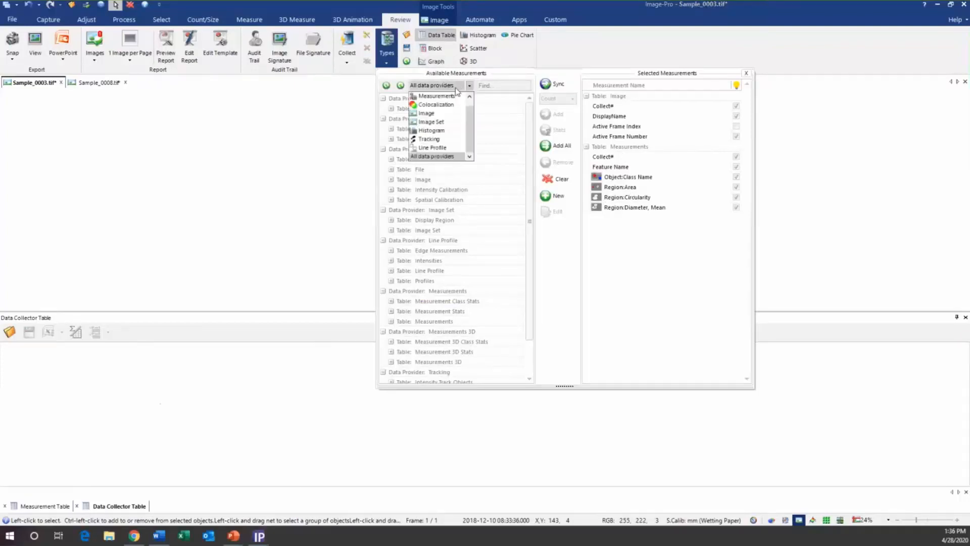
left_click(446, 98)
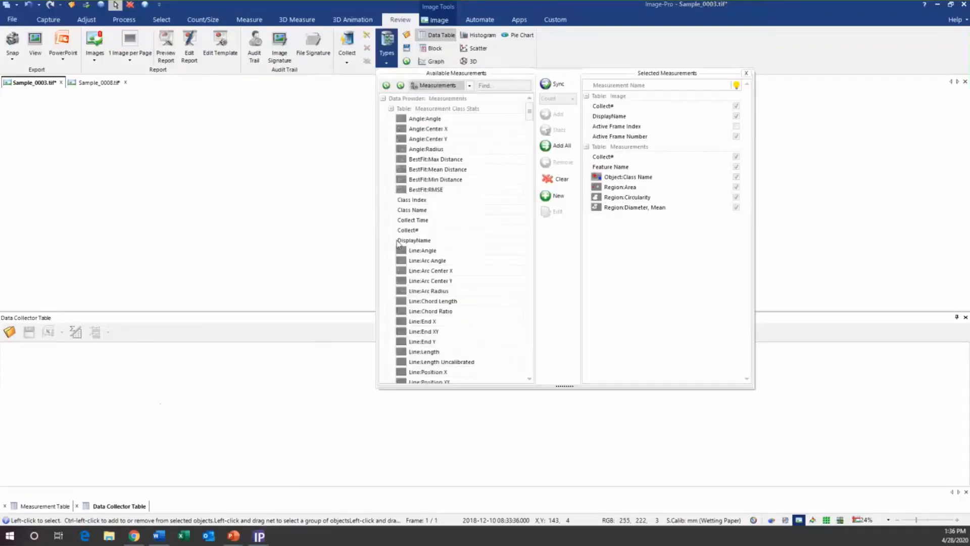
left_click(391, 109)
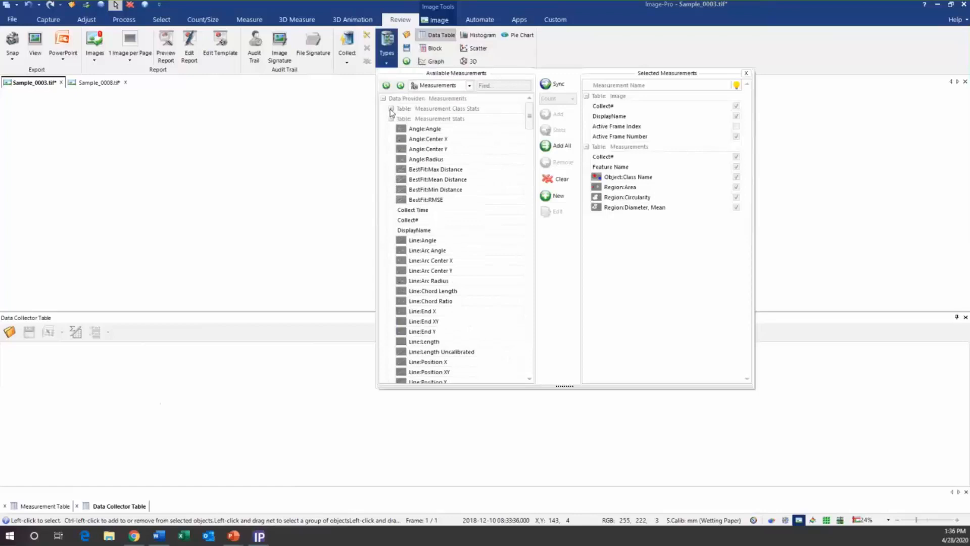
left_click(391, 120)
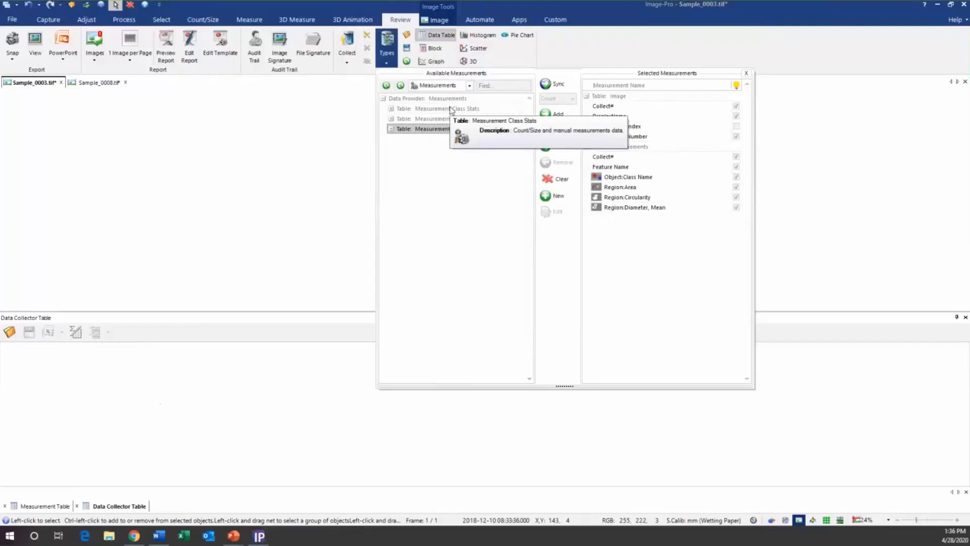
left_click(391, 120)
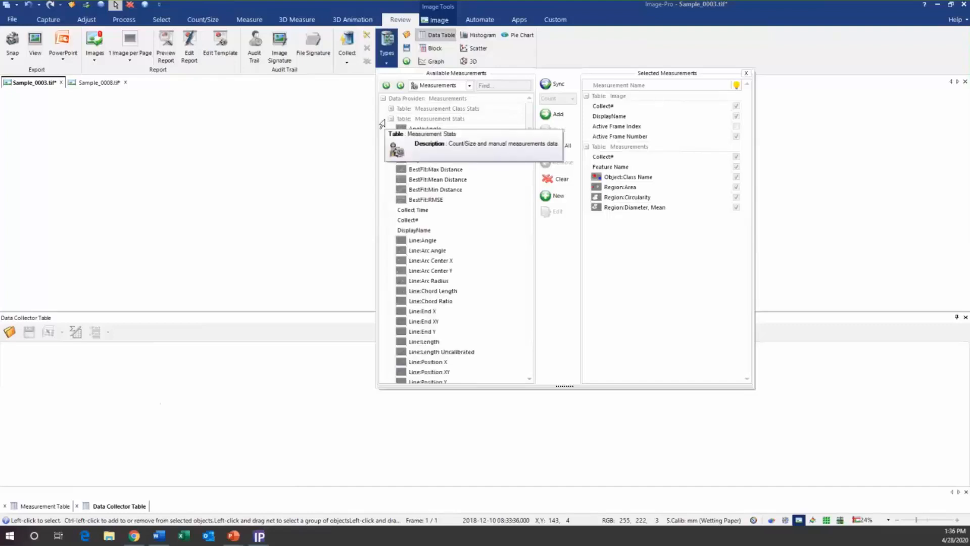
Step: Add DisplayName and the Count statistic of Region:Area from the Measurement Stats table to the selected measurements
left_click(410, 231)
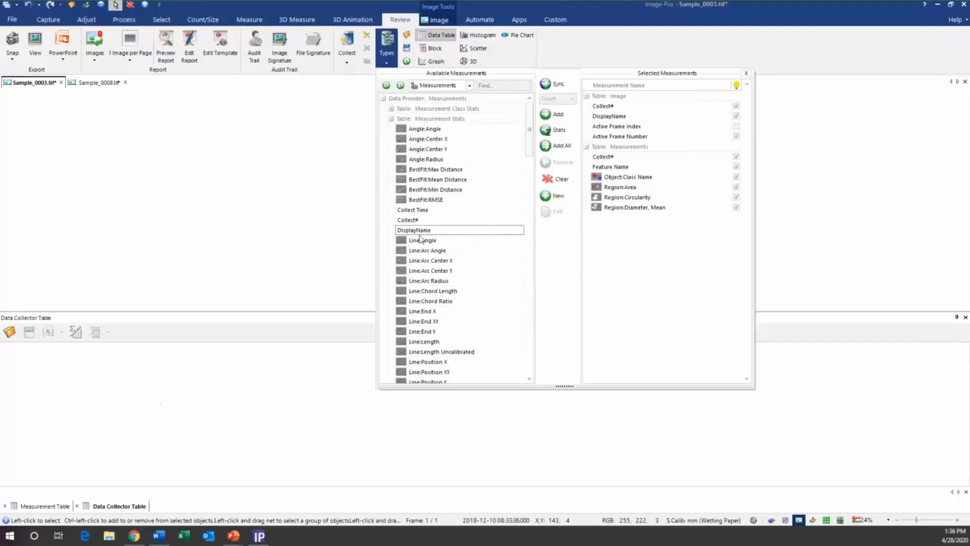
left_click(559, 114)
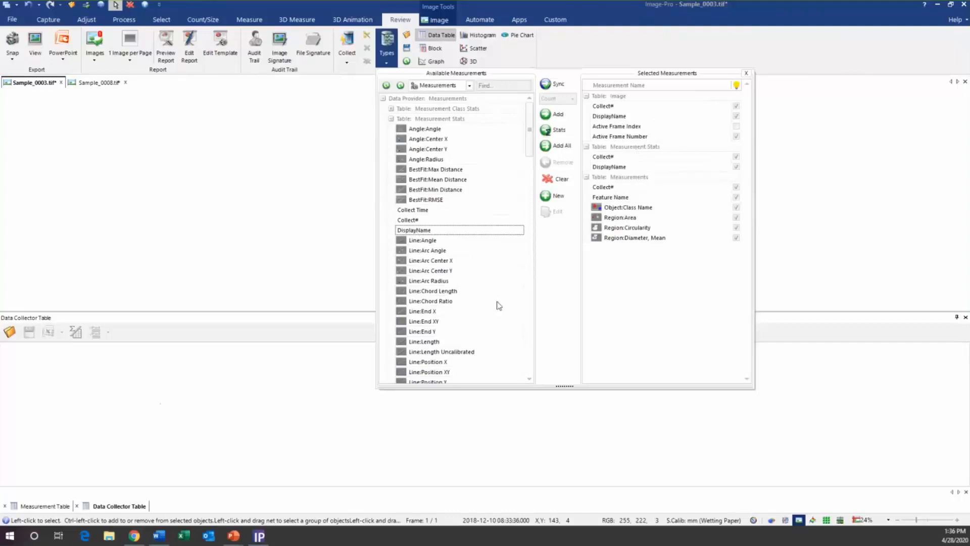
scroll(459, 296, "down", 5)
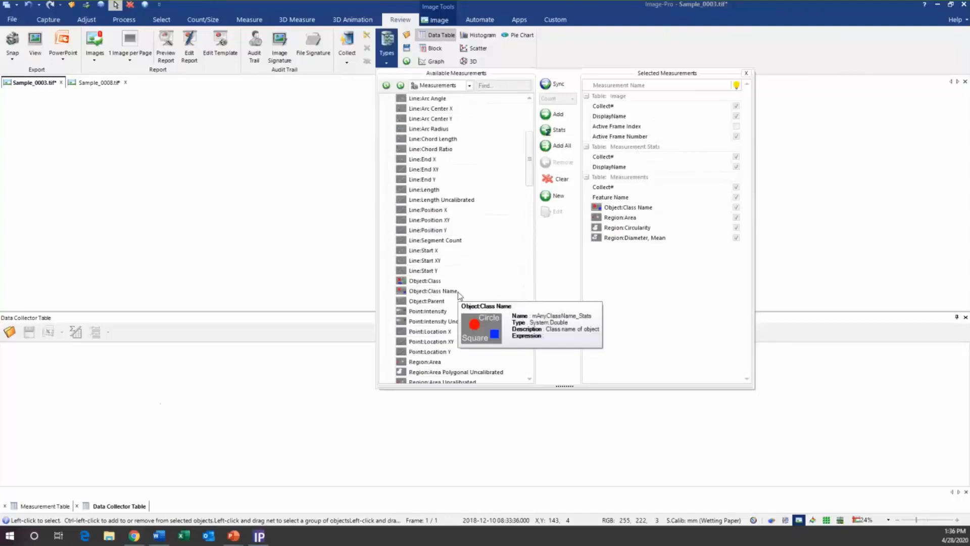
scroll(459, 296, "down", 2)
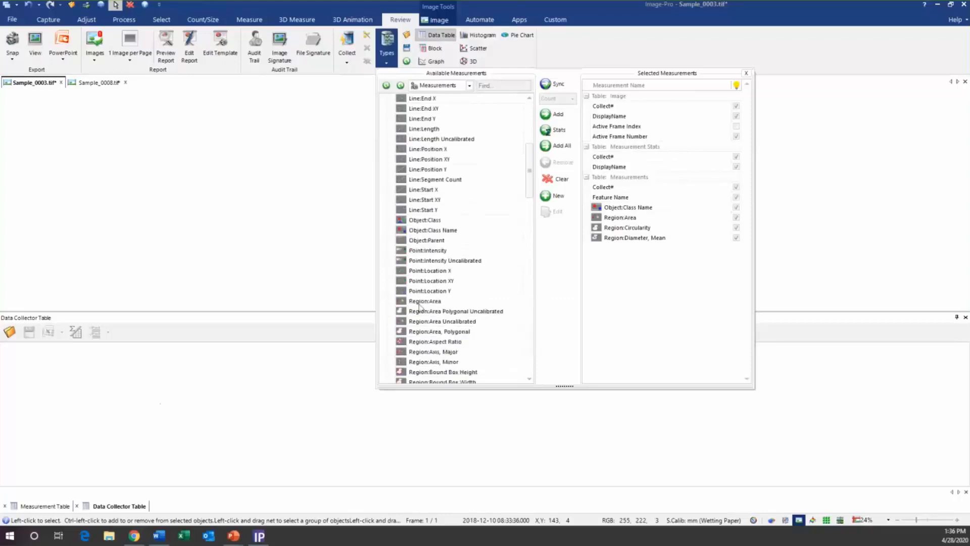
left_click(424, 302)
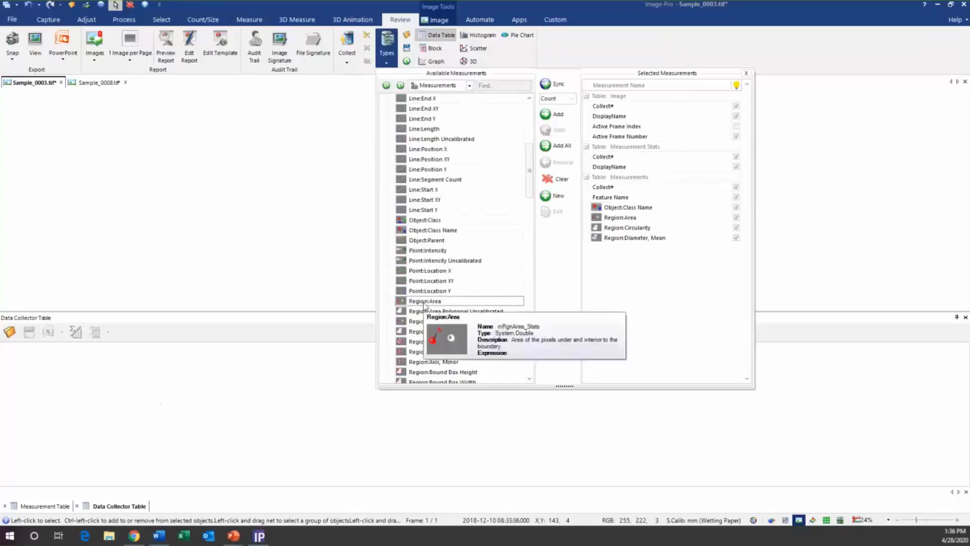
left_click(572, 99)
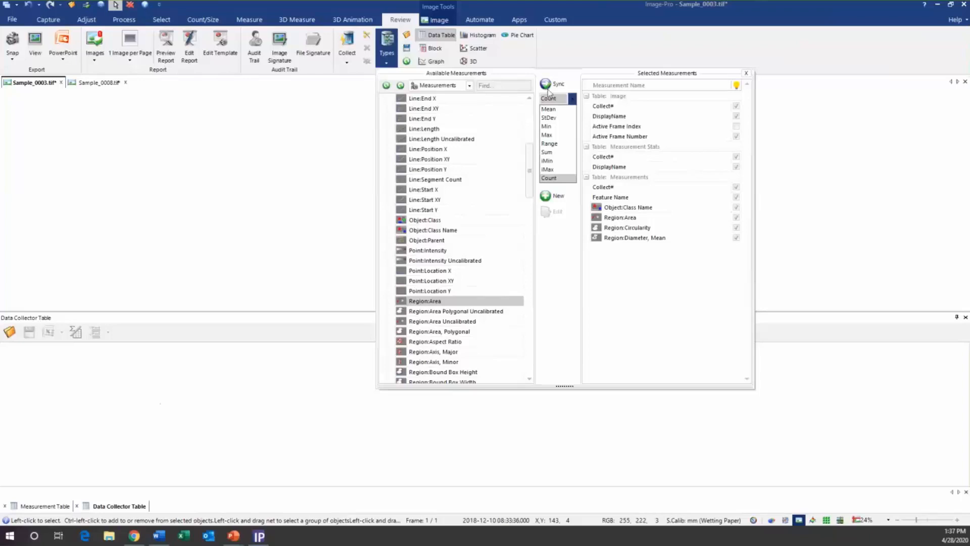
left_click(557, 180)
left_click(558, 178)
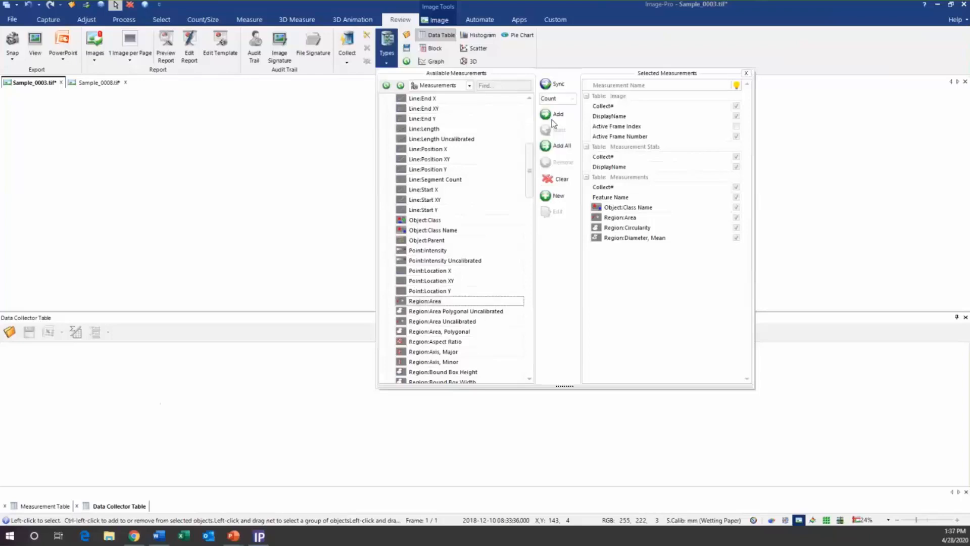
left_click(554, 117)
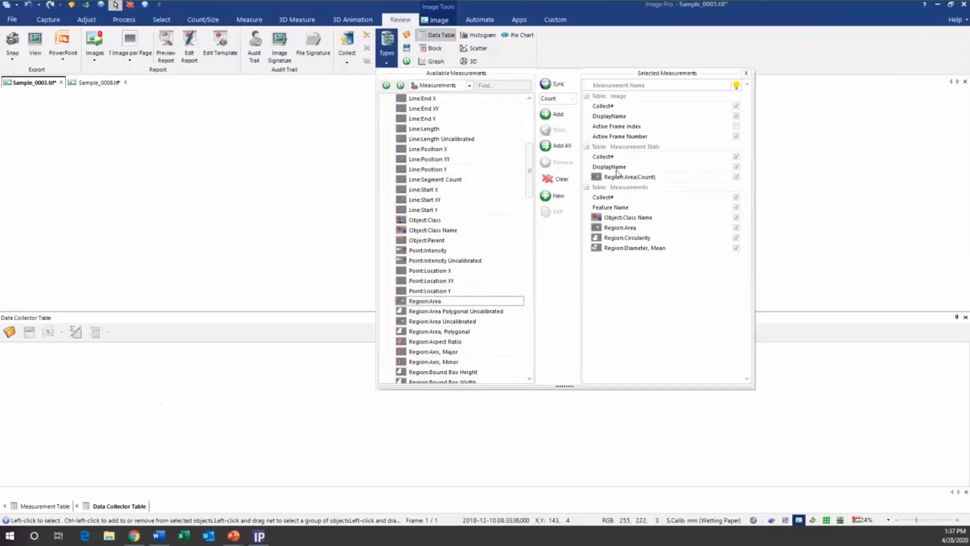
Step: Add the Mean and StDev statistics of Region:Area from Measurement Stats to the selected measurements
mouse_move(617, 176)
left_click(571, 100)
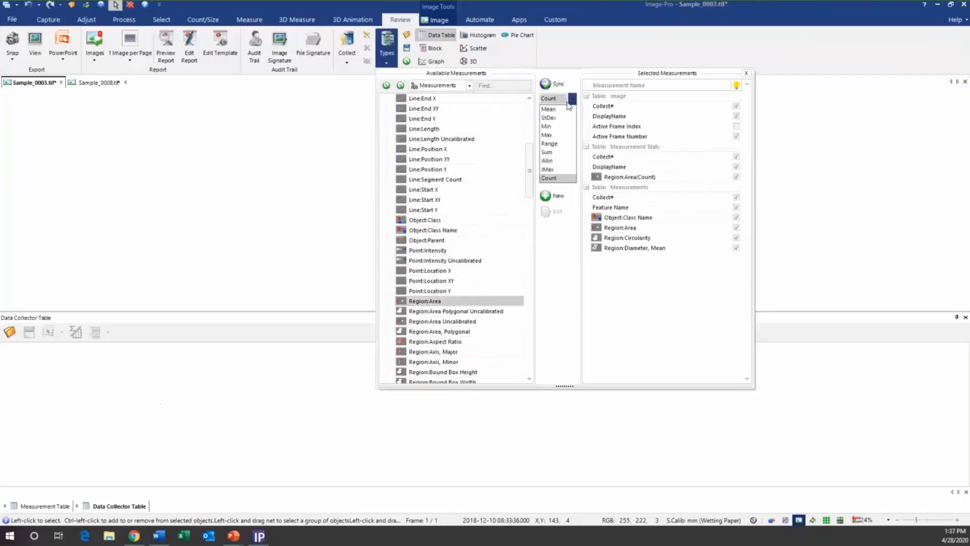
left_click(555, 109)
left_click(557, 115)
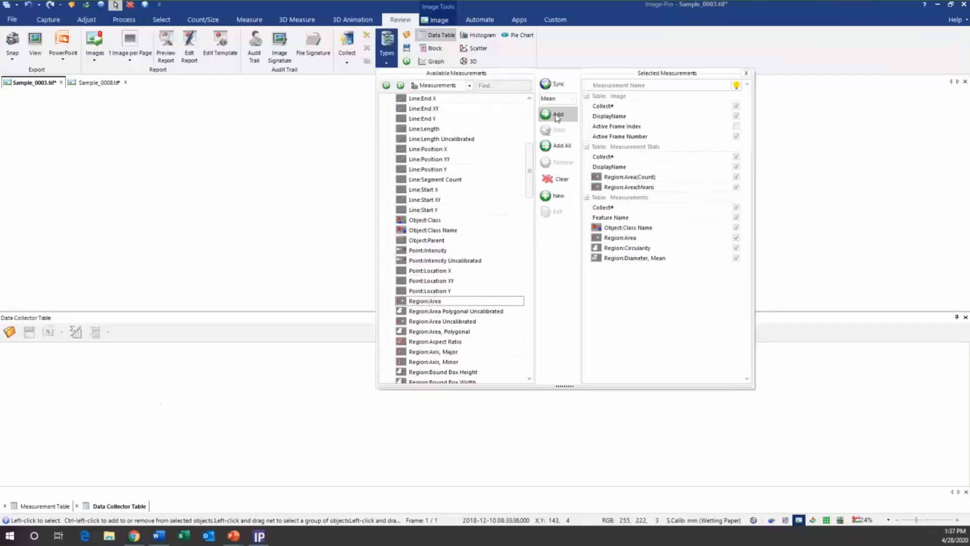
left_click(571, 99)
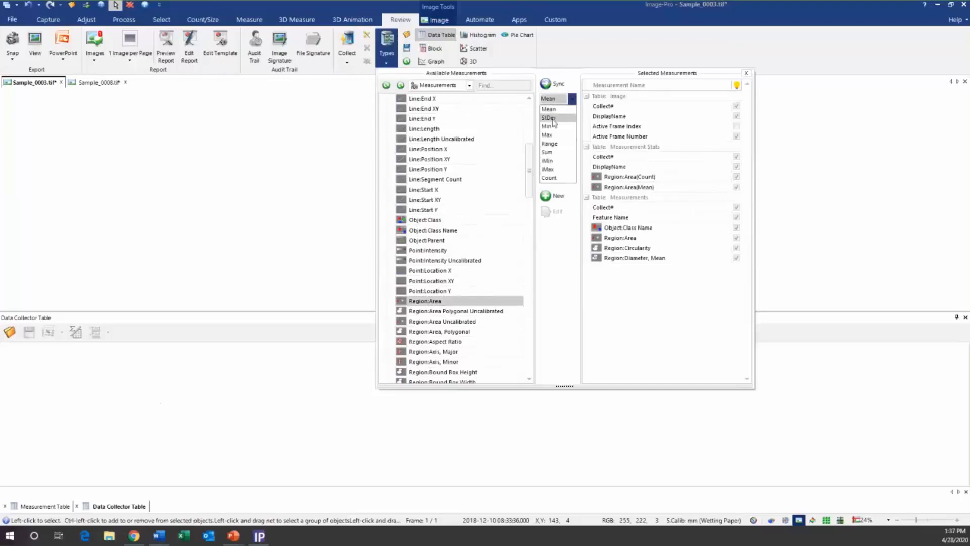
left_click(550, 118)
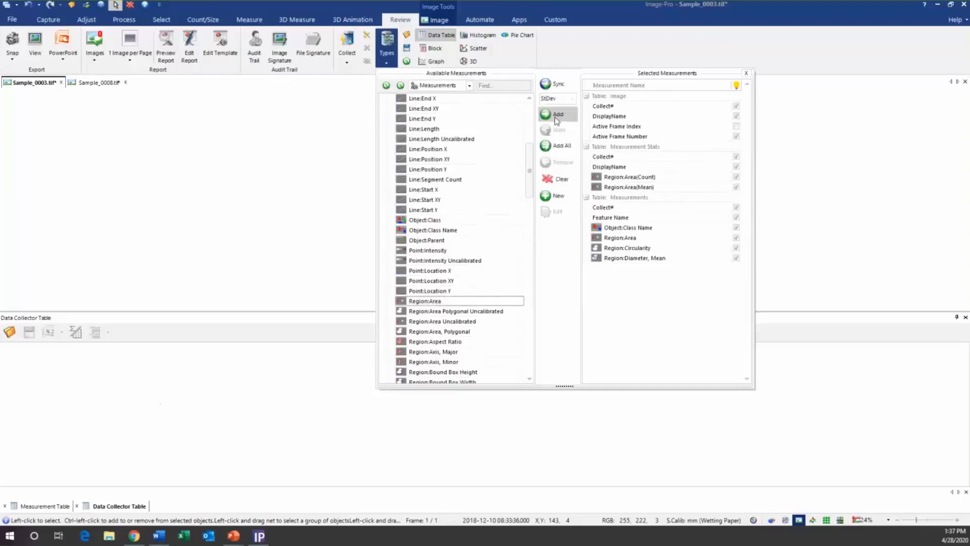
left_click(556, 114)
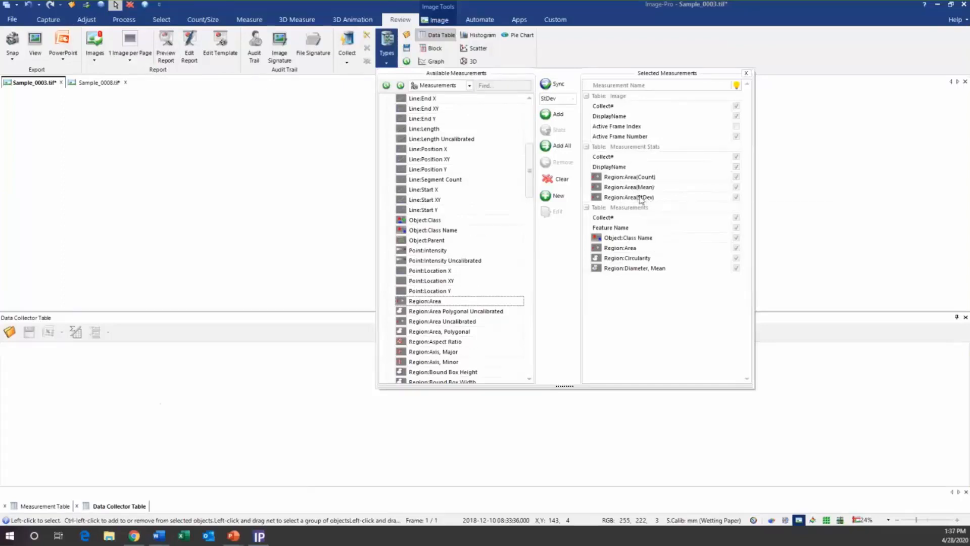
Step: Add the Mean and StDev statistics of Region:Diameter, Mean from the Measurement Stats table to the selected measurements
scroll(498, 243, "down", 5)
scroll(497, 243, "down", 6)
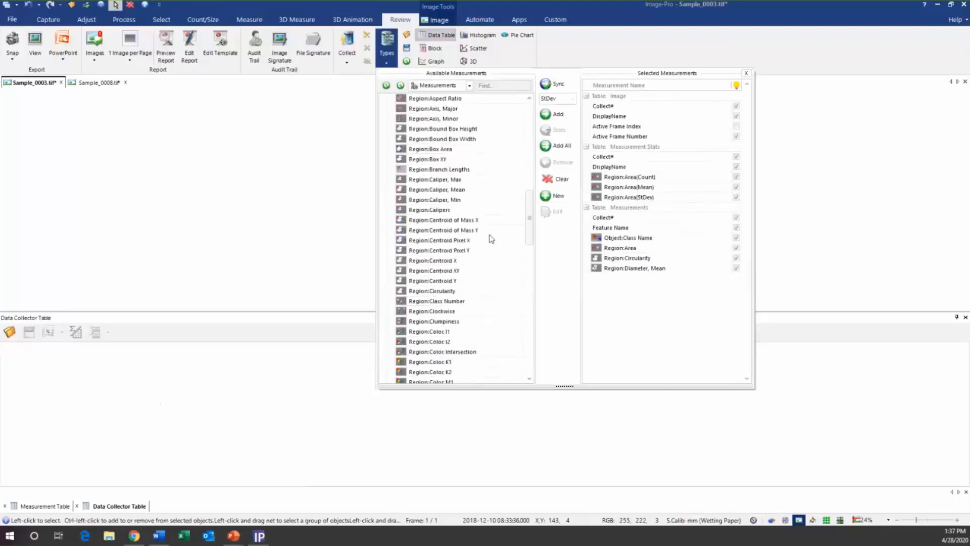
mouse_move(491, 238)
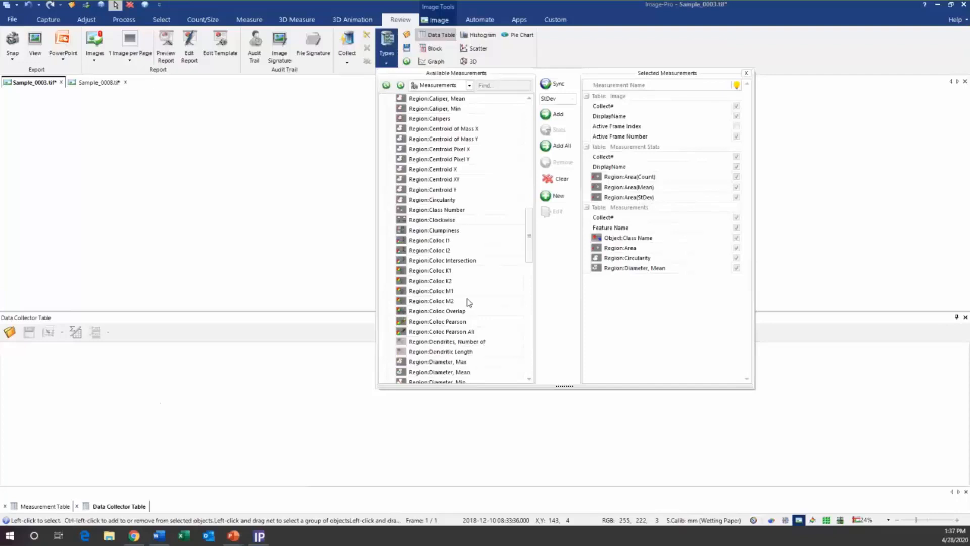
scroll(466, 252, "down", 4)
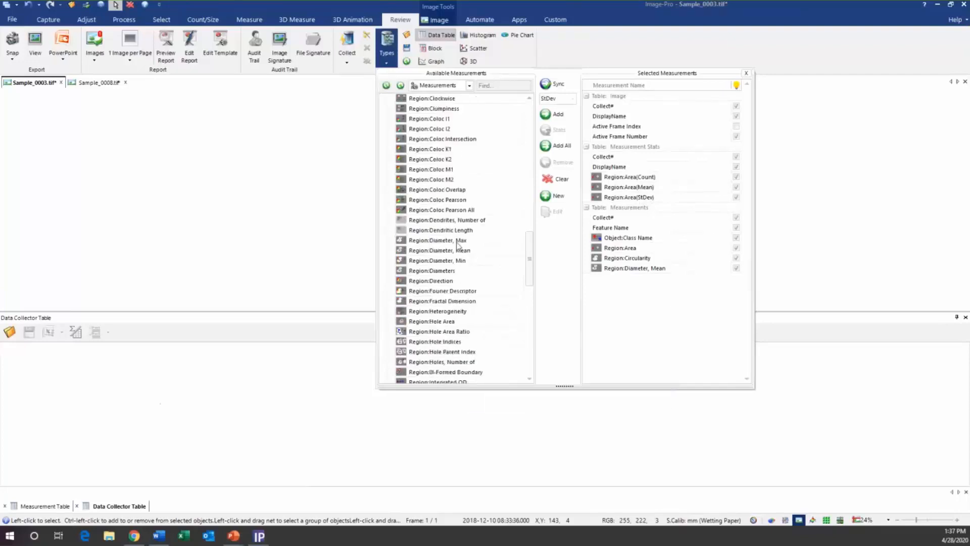
left_click(449, 250)
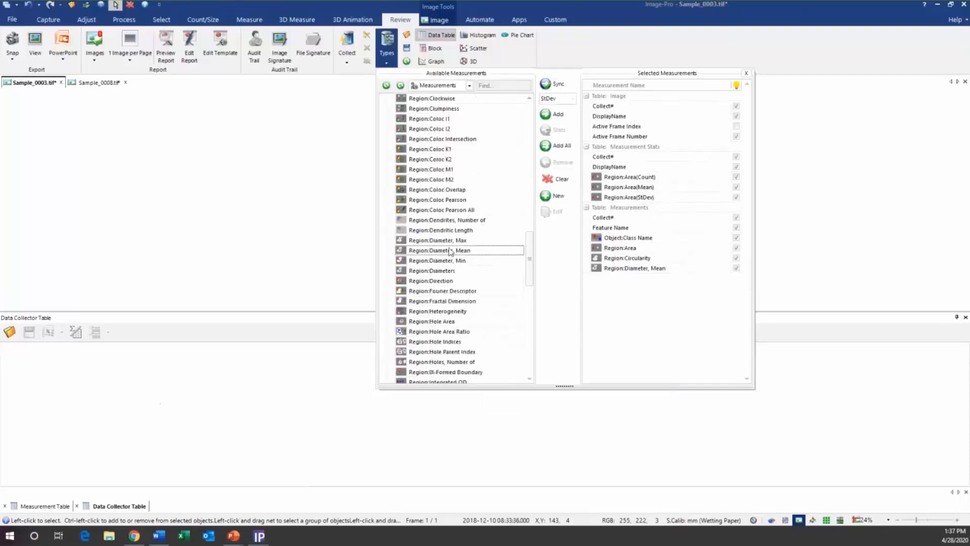
left_click(568, 99)
left_click(556, 108)
left_click(555, 115)
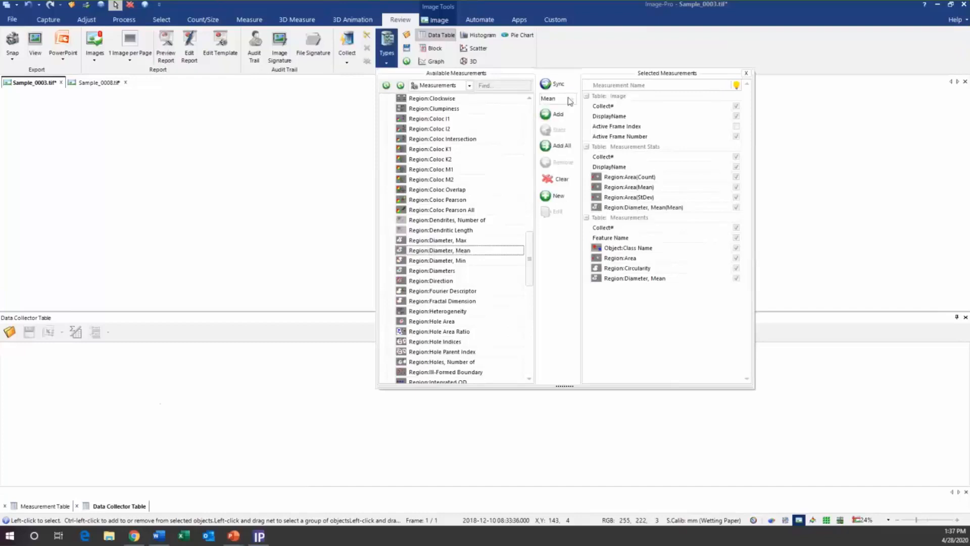
left_click(570, 99)
left_click(555, 115)
left_click(560, 117)
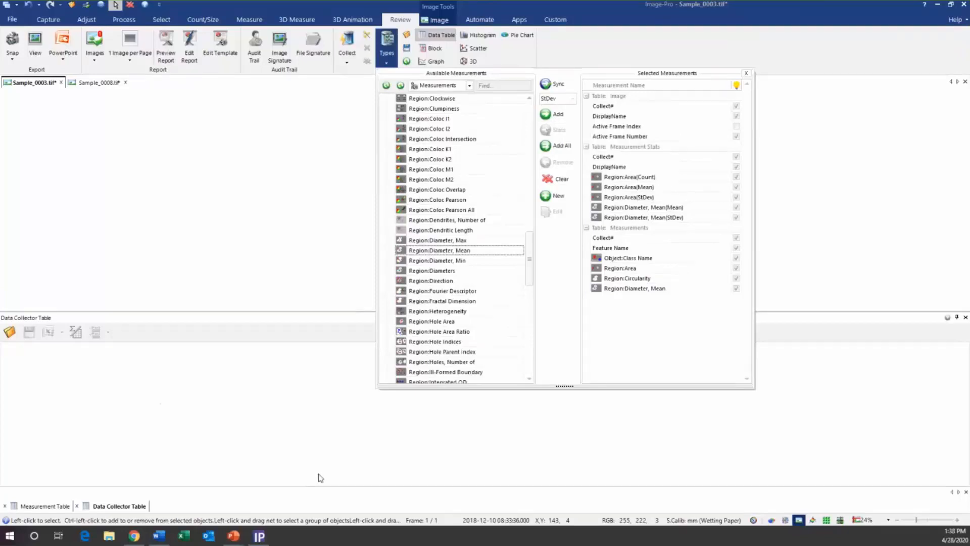
scroll(454, 222, "up", 10)
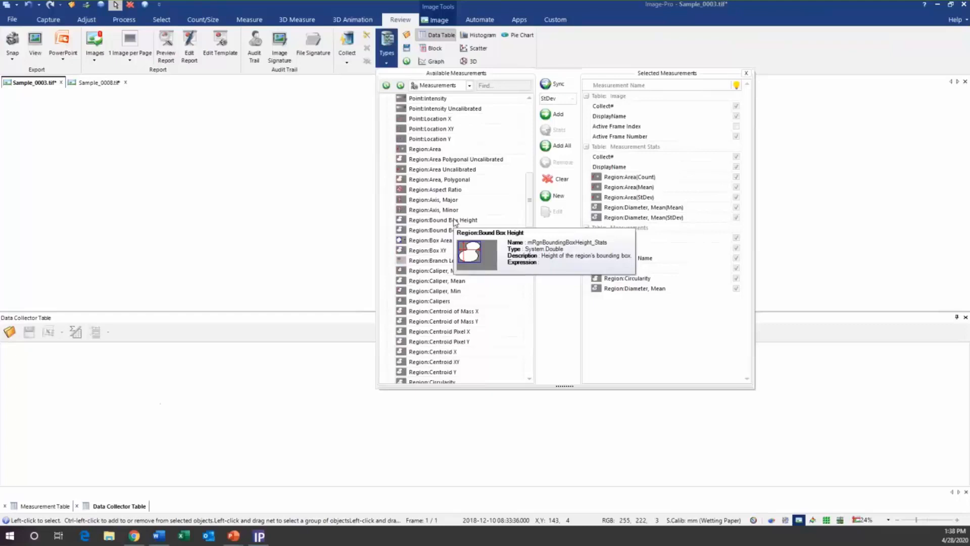
left_click(428, 202)
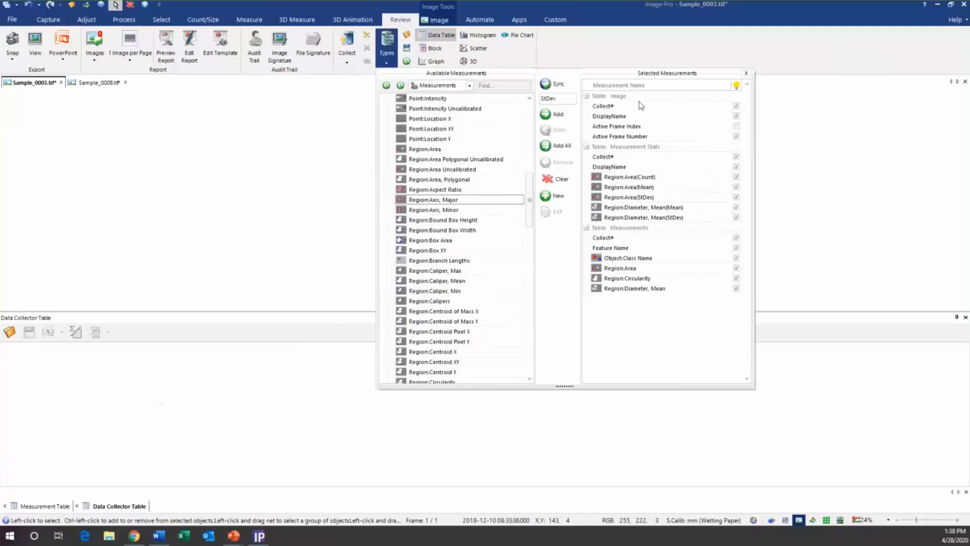
Step: Disable every active entry of the Image and Measurements tables, keeping only Measurement Stats enabled, and close the measurement selection
left_click(736, 105)
left_click(736, 115)
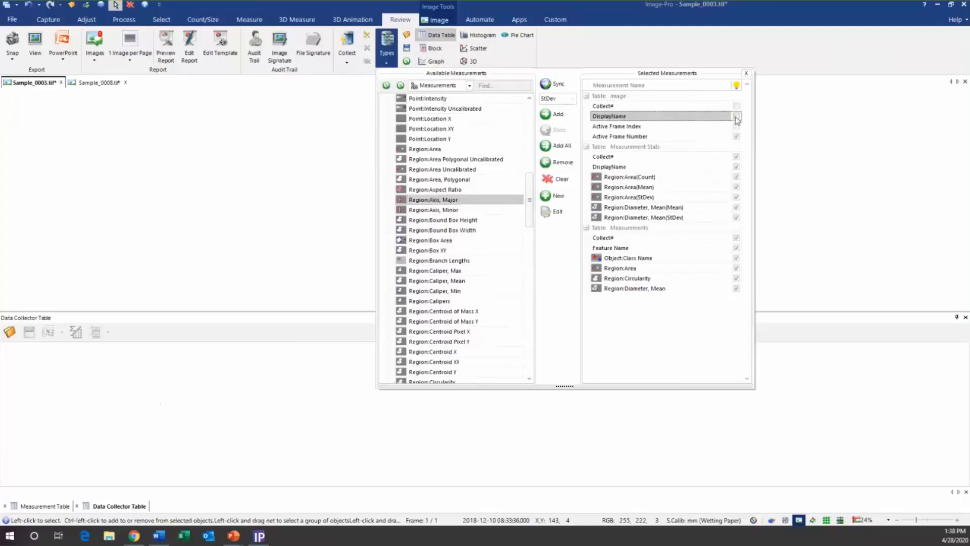
left_click(736, 136)
left_click(736, 237)
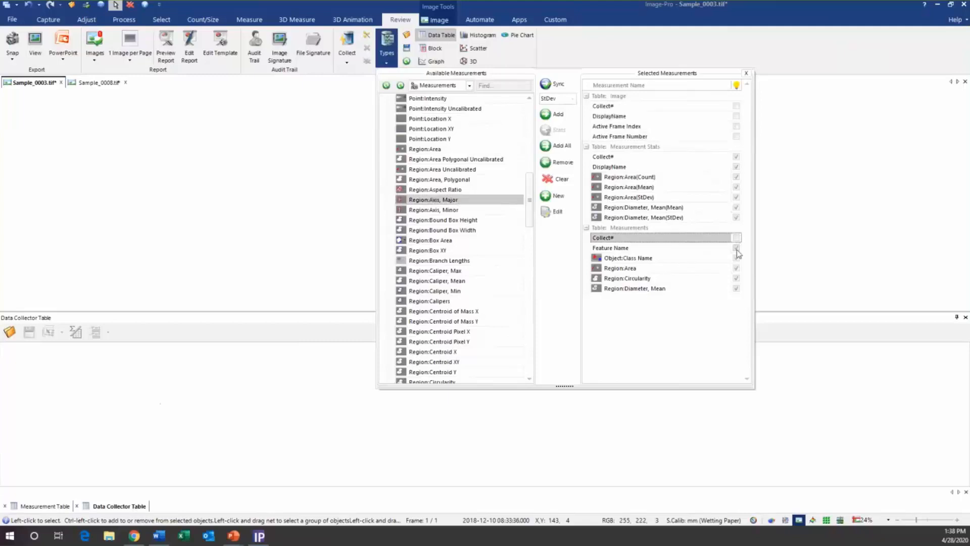
left_click(736, 247)
left_click(736, 257)
left_click(736, 267)
left_click(736, 278)
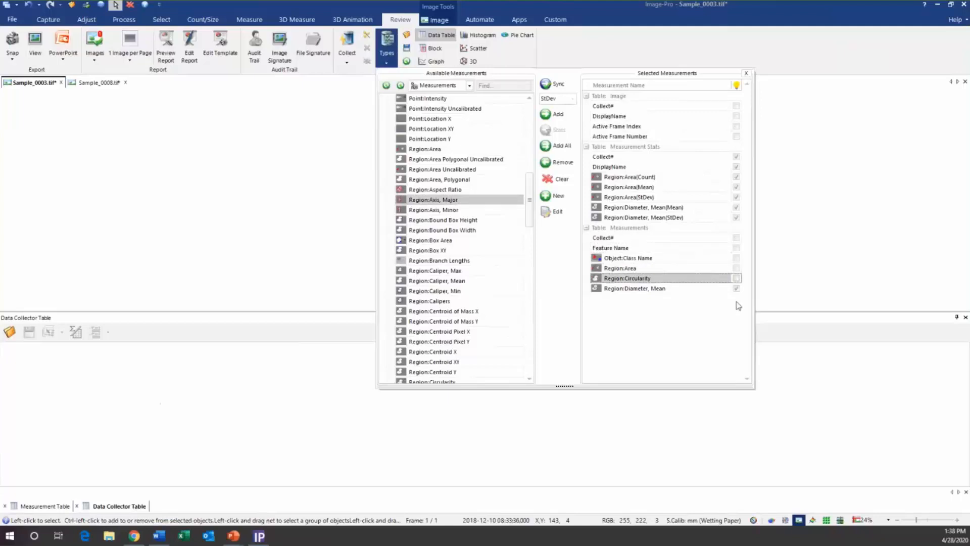
left_click(736, 288)
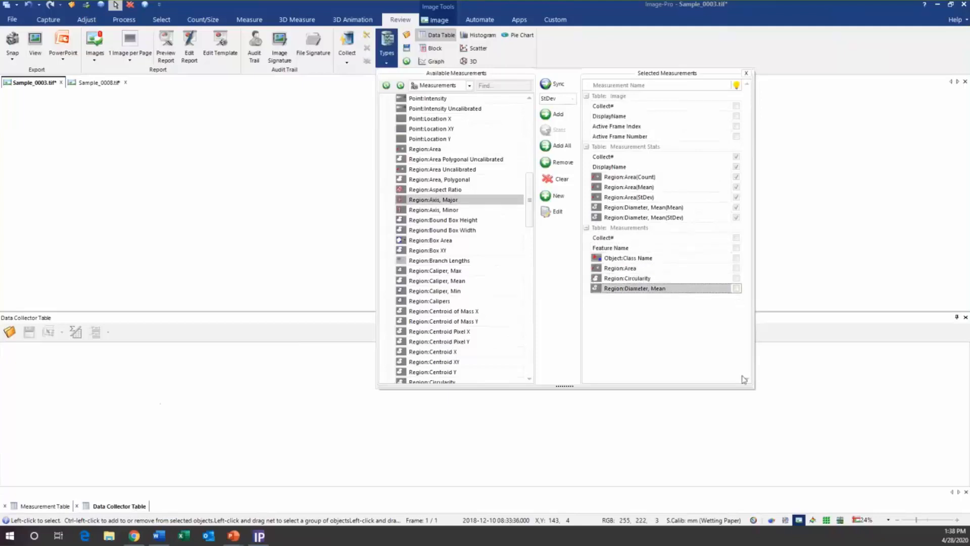
left_click(746, 73)
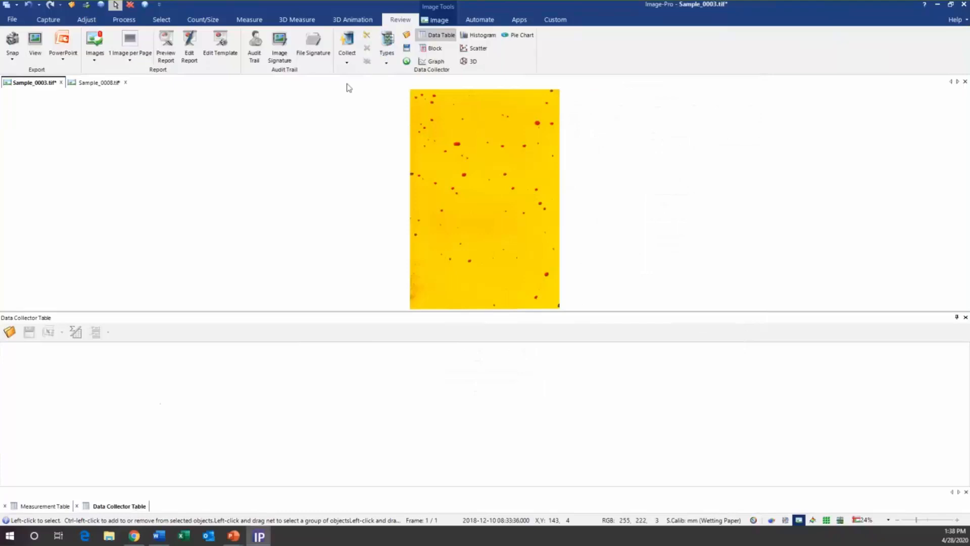
Step: Collect the statistics of Sample_0003.tif and Sample_0008.tif into the Data Collector table and widen the Region:Area(St Dev) column
left_click(347, 43)
left_click(107, 82)
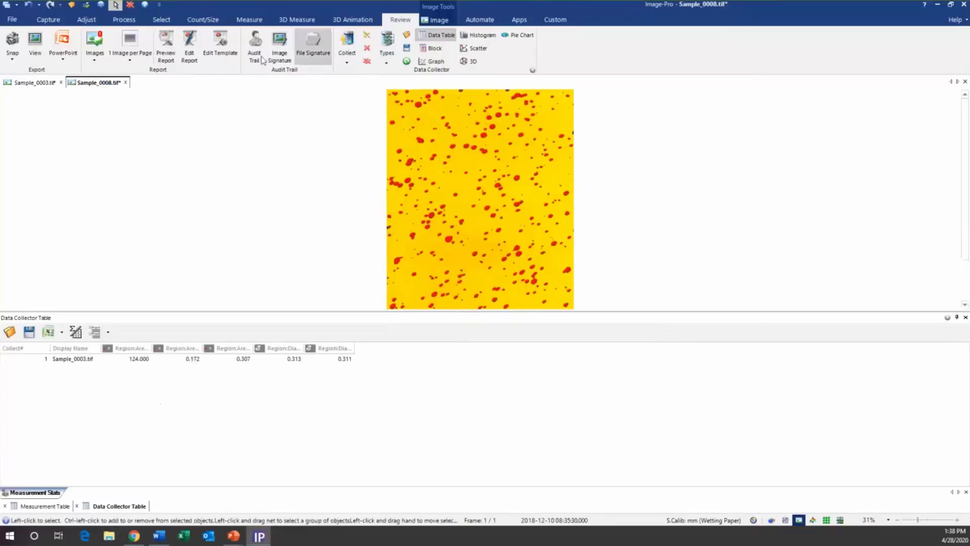
left_click(347, 43)
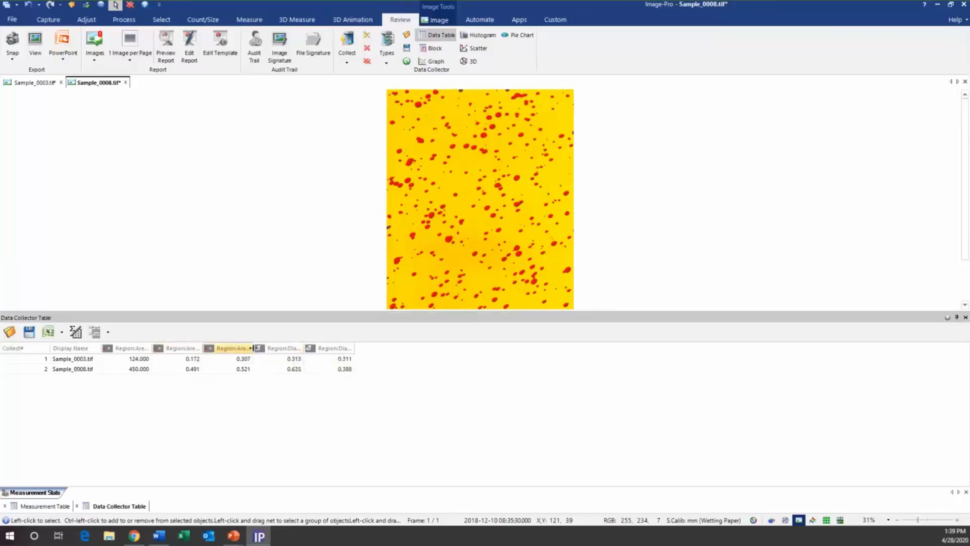
left_click_drag(252, 348, 274, 348)
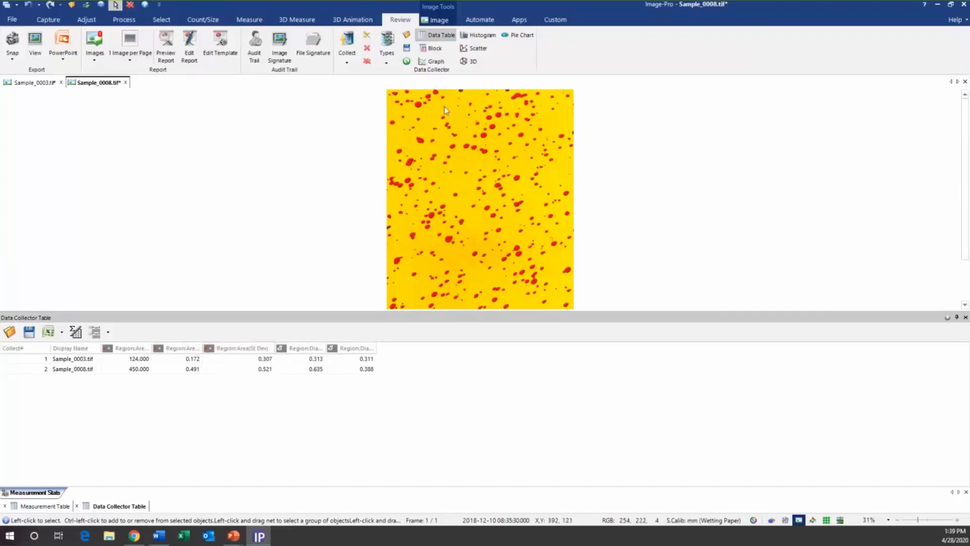
Step: Save the Data Collector measurement set as Wetting Paper.adoxsd in the Configuration Files folder, replacing the existing file
left_click(406, 50)
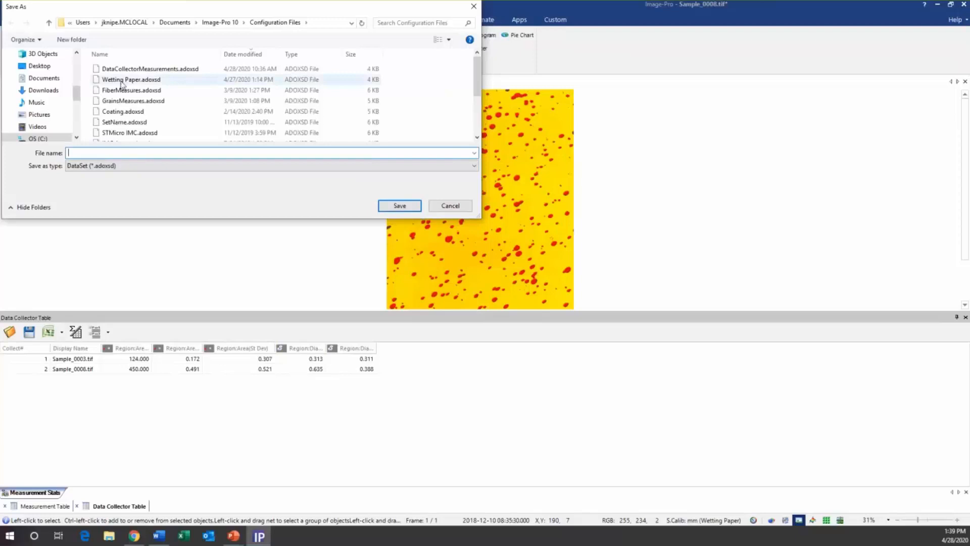
left_click(122, 81)
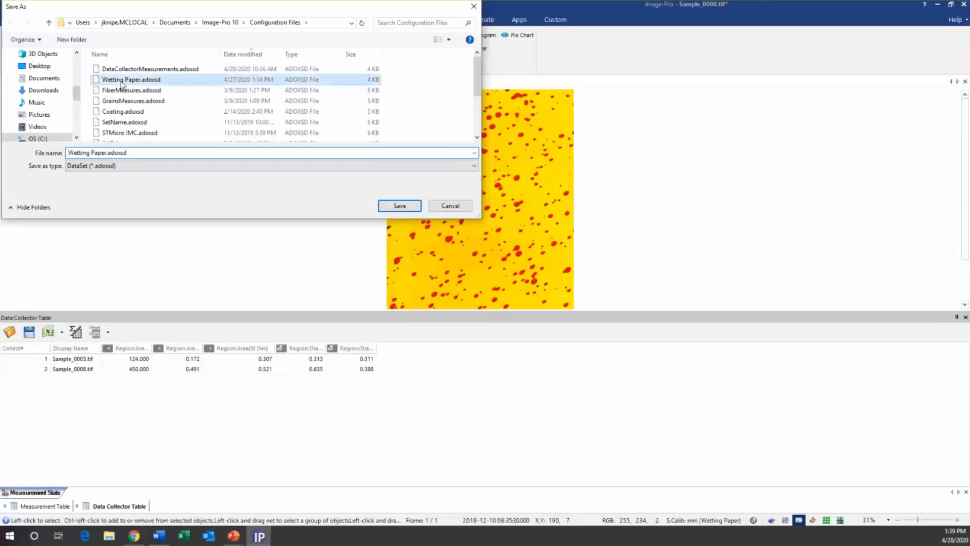
left_click(398, 206)
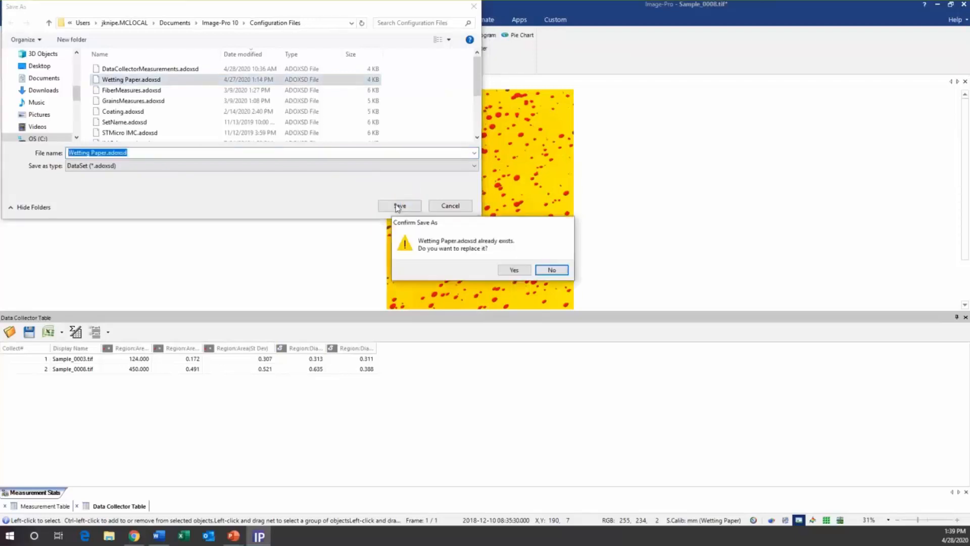
left_click(513, 270)
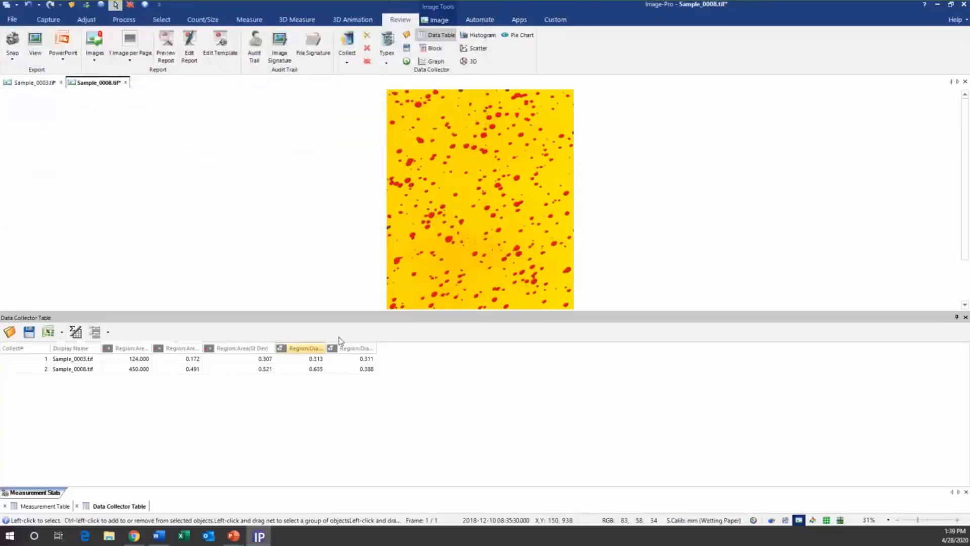
Step: Clear all collected data and close the Data Collector table
left_click(367, 61)
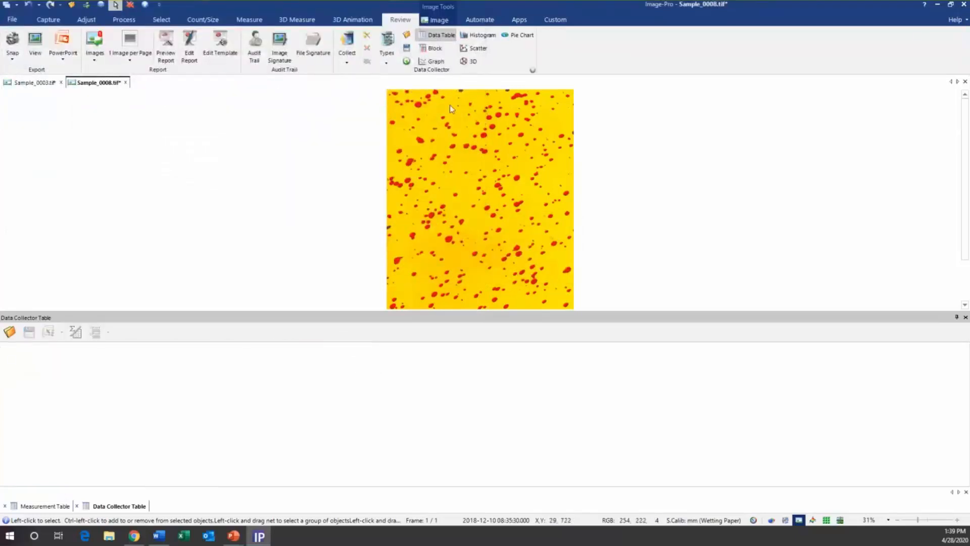
left_click(965, 316)
Step: Close Sample_0008.tif and Sample_0003.tif without saving their changes
left_click(125, 82)
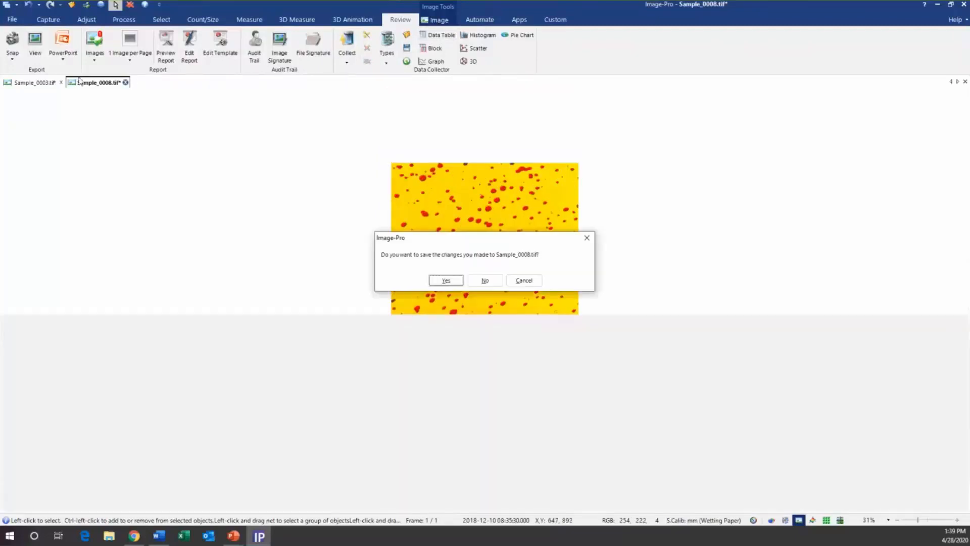
key("Tab")
key("Return")
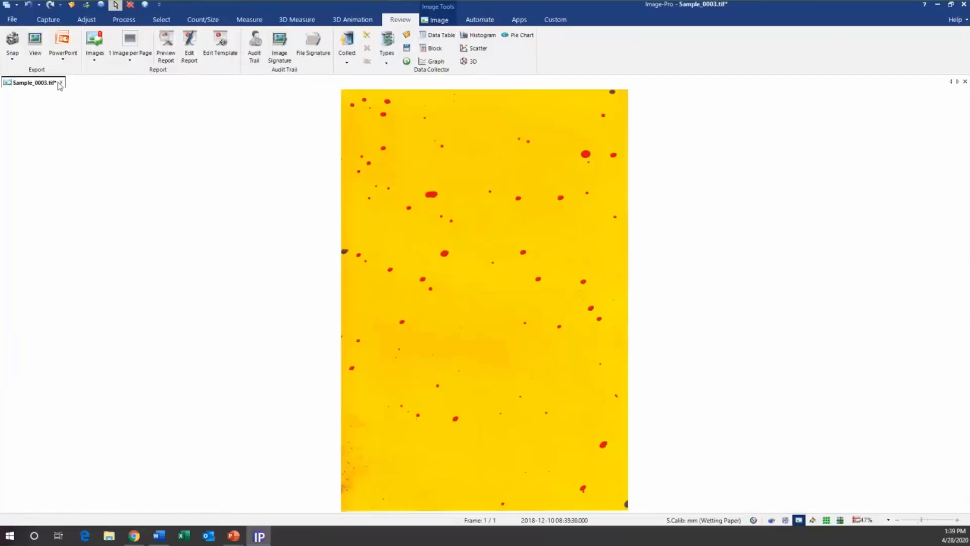
left_click(60, 82)
left_click(485, 281)
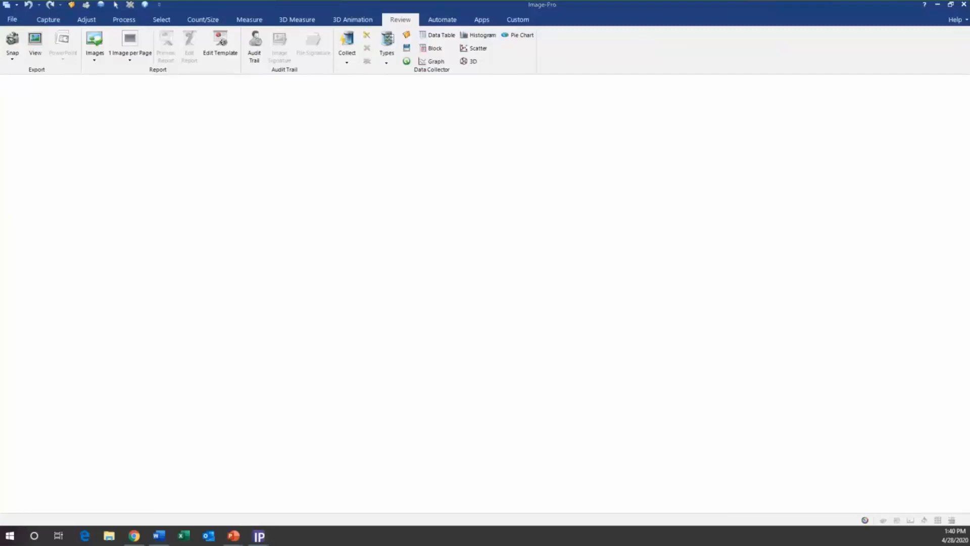
Step: Switch to the PowerPoint presentation and advance to the Count All Frames slide
key("alt+Tab")
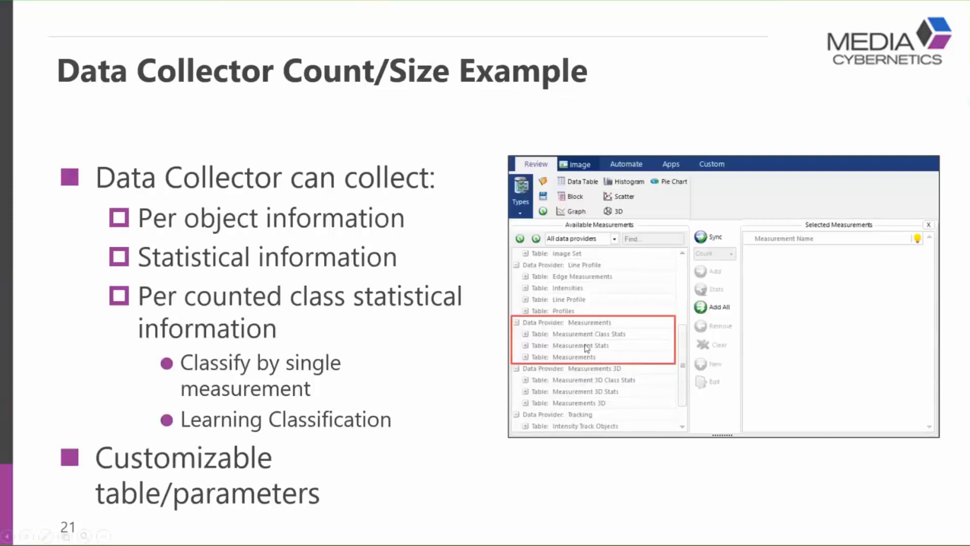
left_click(409, 454)
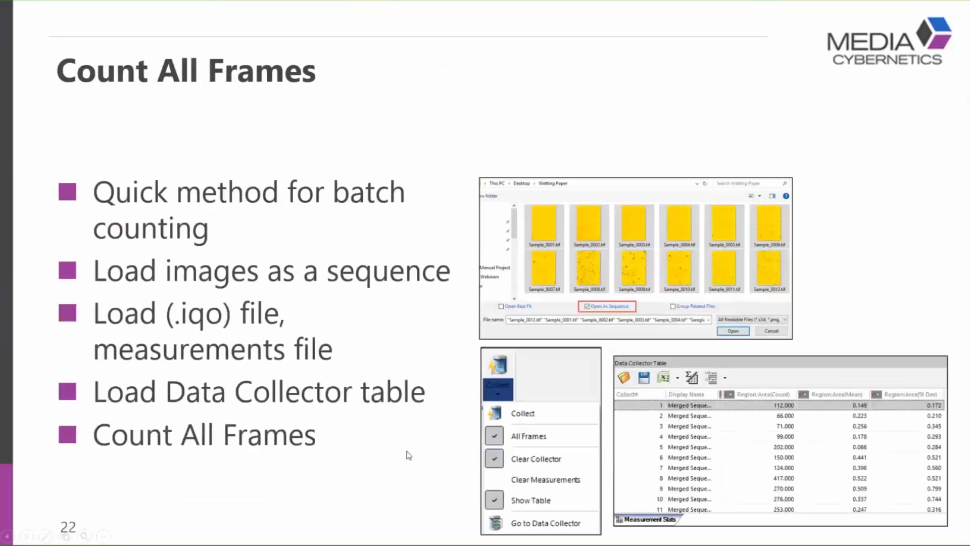
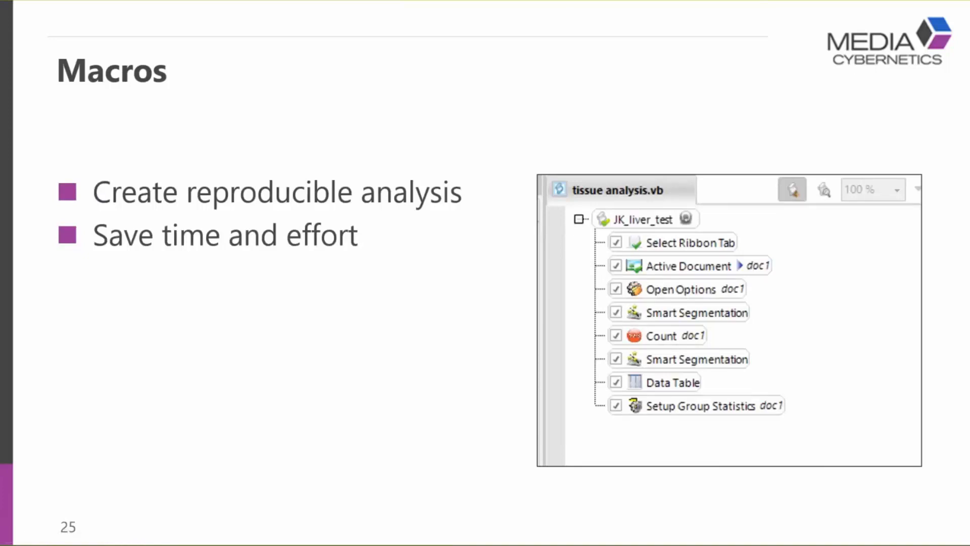
Step: Return to Image-Pro and open Image3.tif from the Tissue_Data_Collector folder inside Webinar images
key("alt+Tab")
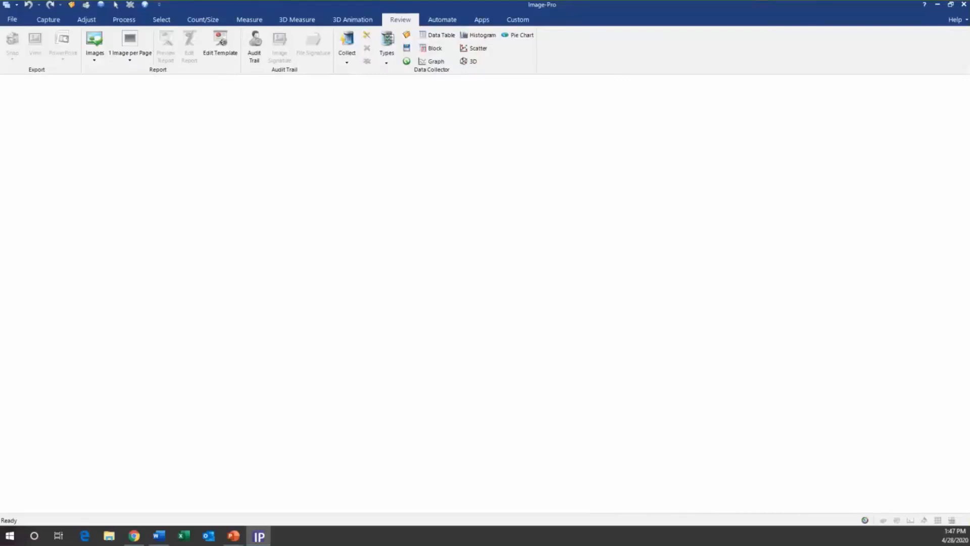
left_click(233, 535)
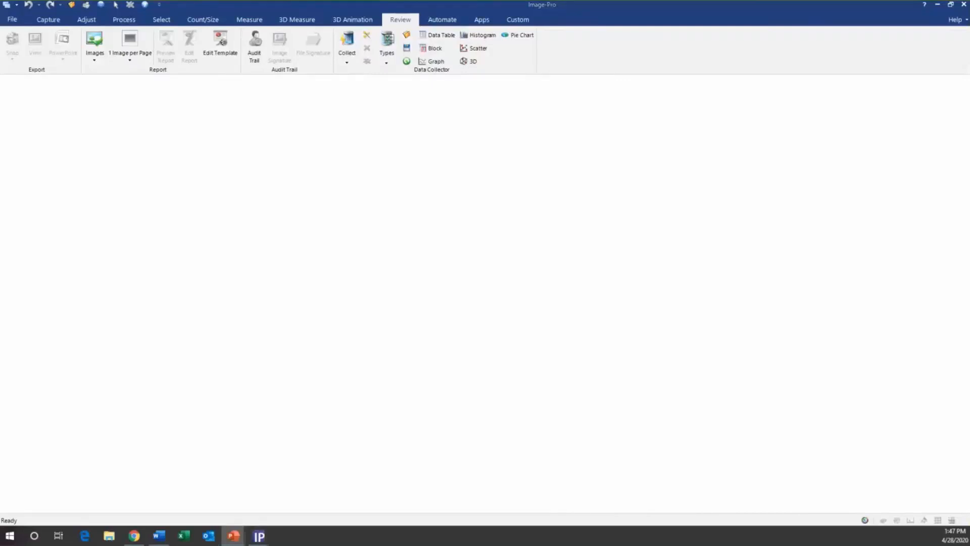
left_click(13, 21)
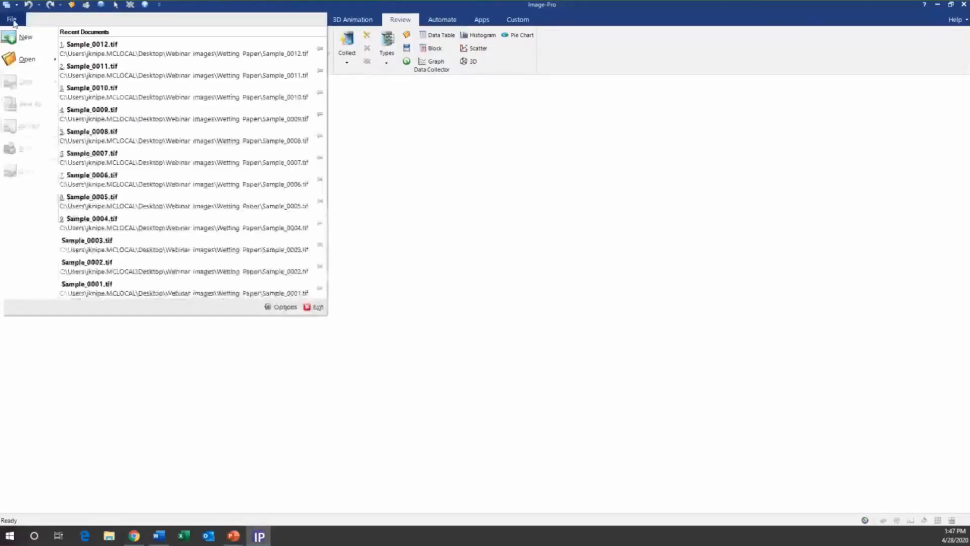
mouse_move(30, 59)
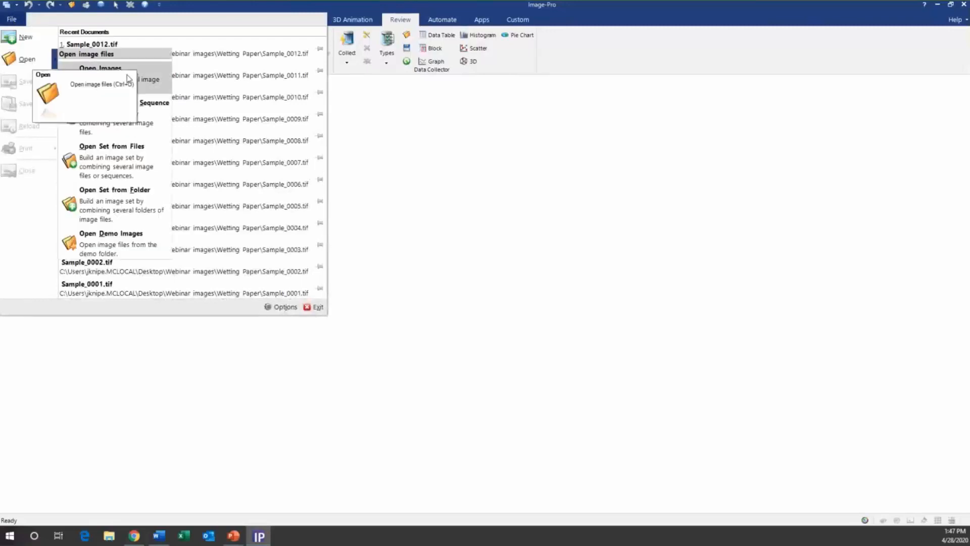
left_click(130, 78)
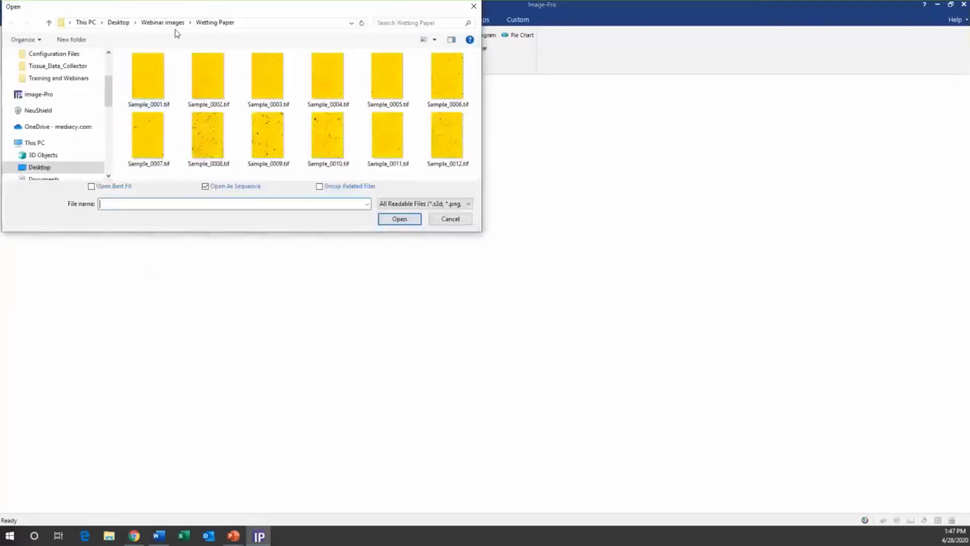
left_click(174, 23)
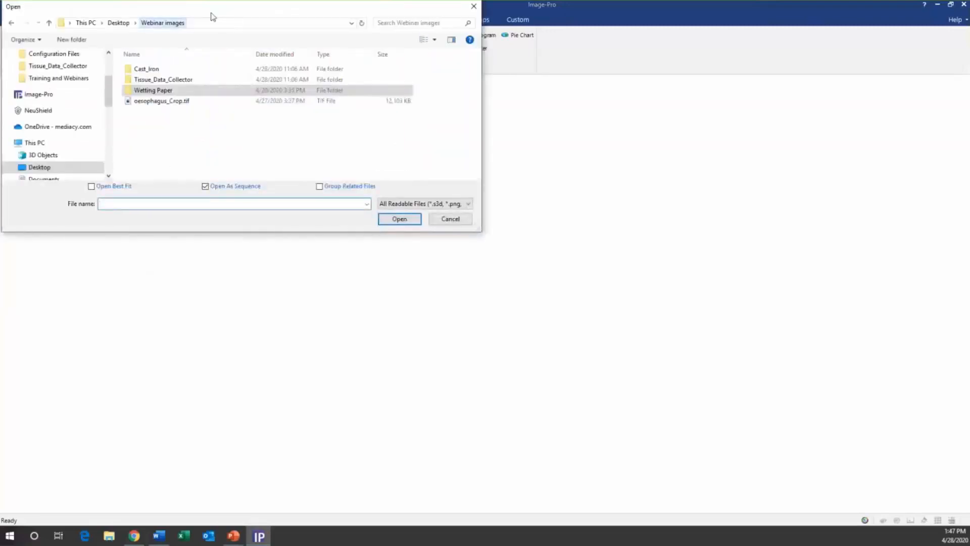
double_click(158, 81)
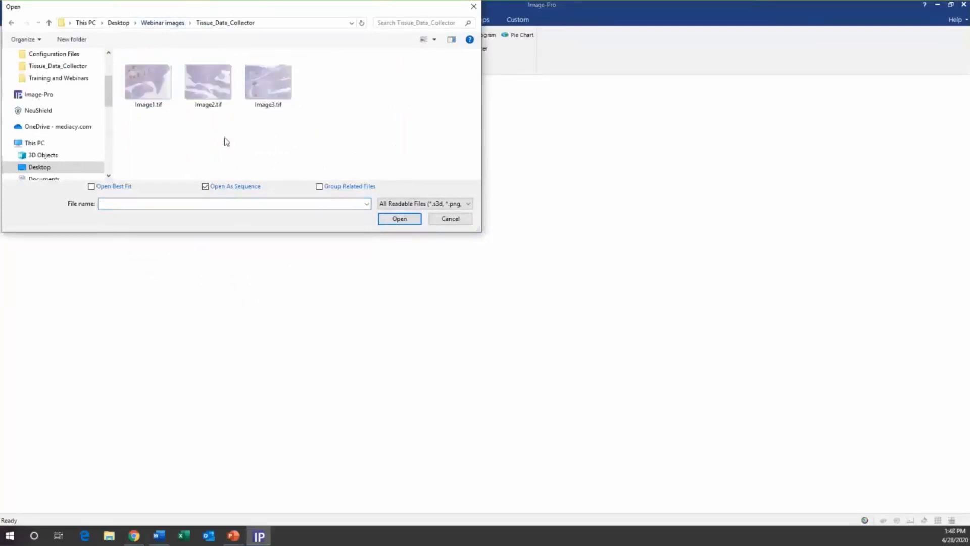
double_click(270, 75)
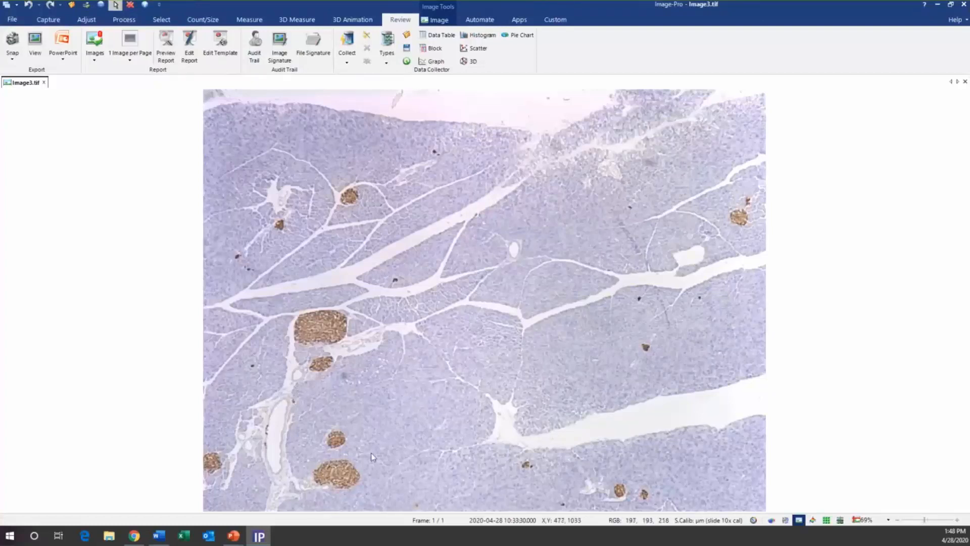
Step: Remove the Spray Drop class and load the liver 2.iqo measurement options for Image3.tif
left_click(208, 20)
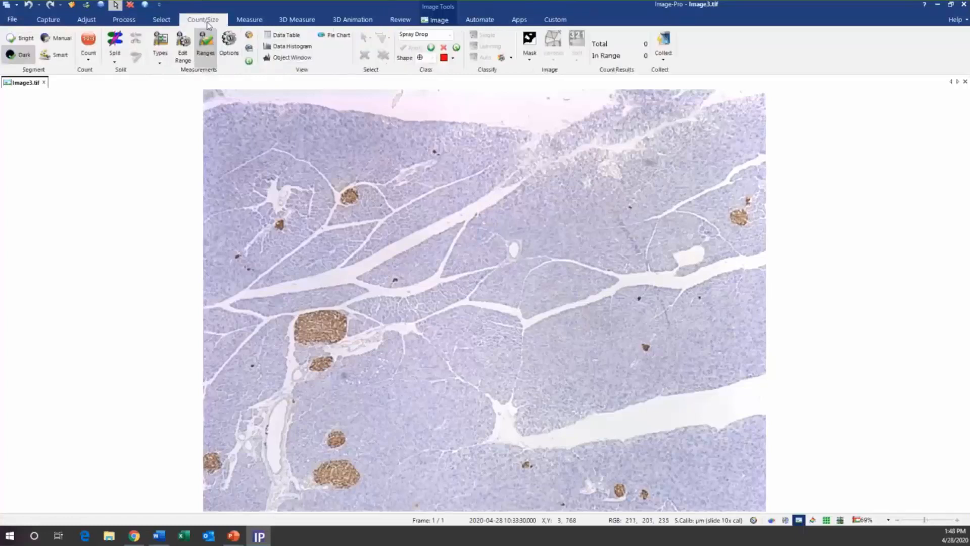
left_click(447, 50)
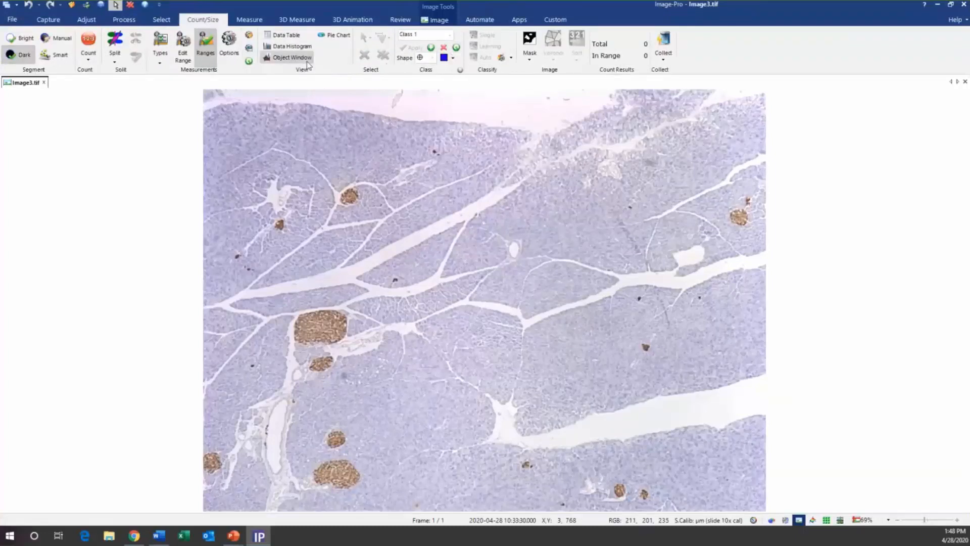
left_click(249, 62)
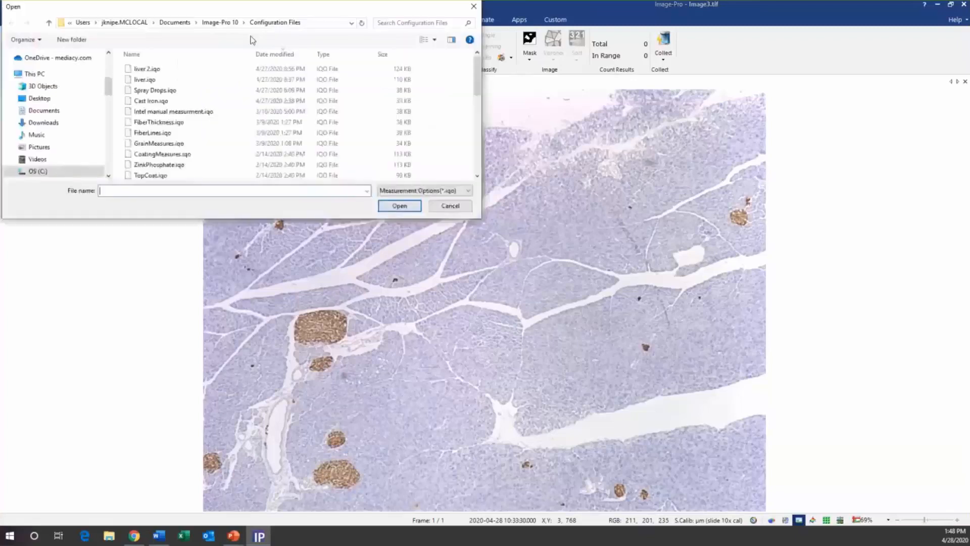
left_click(155, 69)
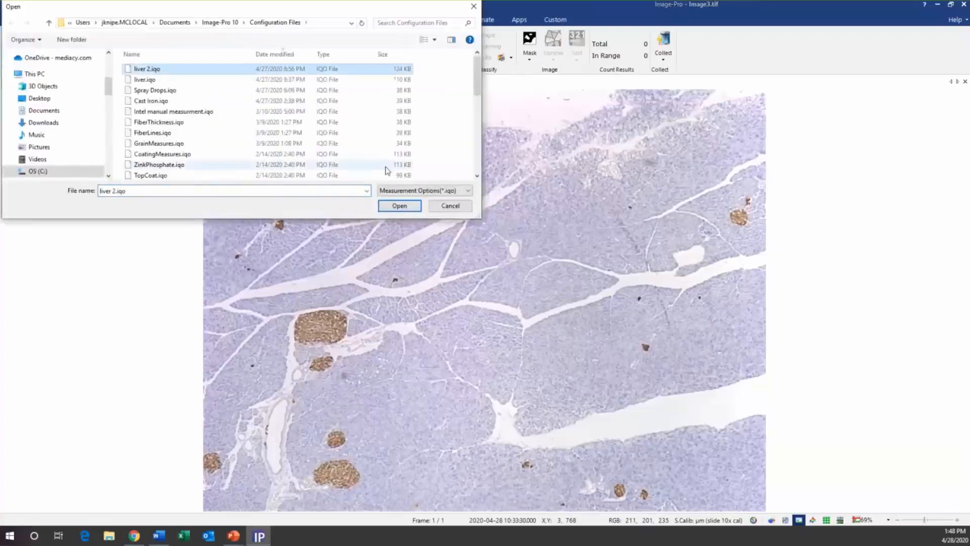
left_click(399, 205)
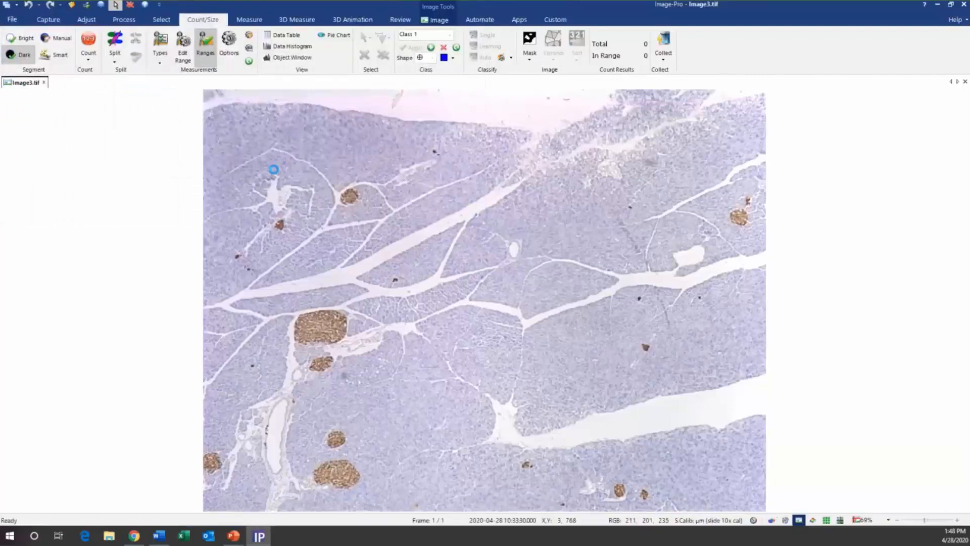
Step: Count the tissue objects in Image3.tif as a trial and clear the counted objects and classes
left_click(96, 46)
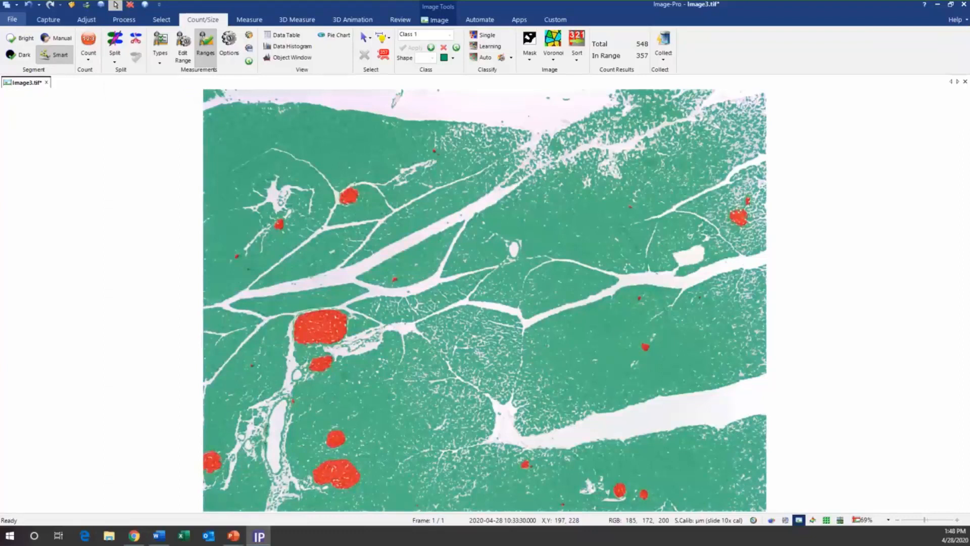
left_click(379, 55)
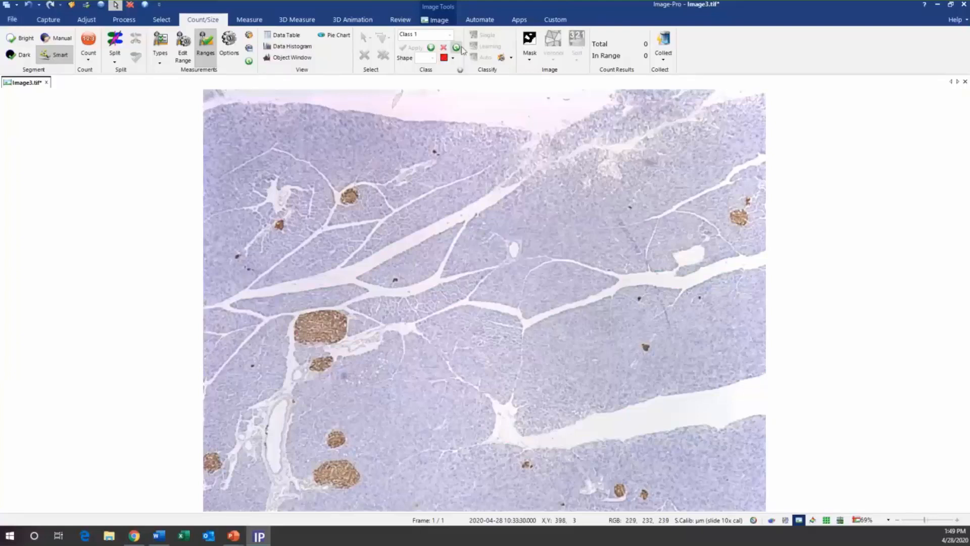
left_click(457, 48)
left_click(456, 48)
Step: Create a macro project named Webinar Liver with a new module named test liver set as the recording target
left_click(482, 19)
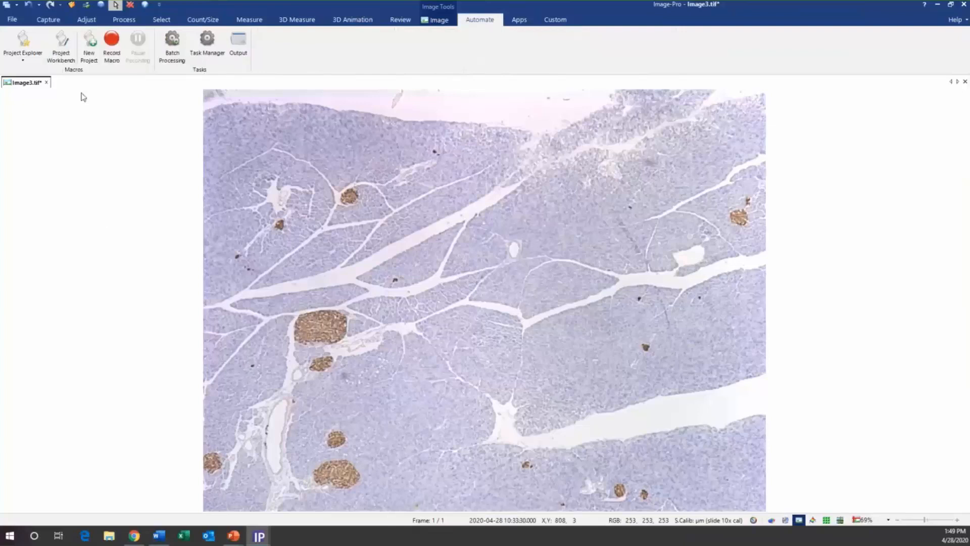
left_click(91, 45)
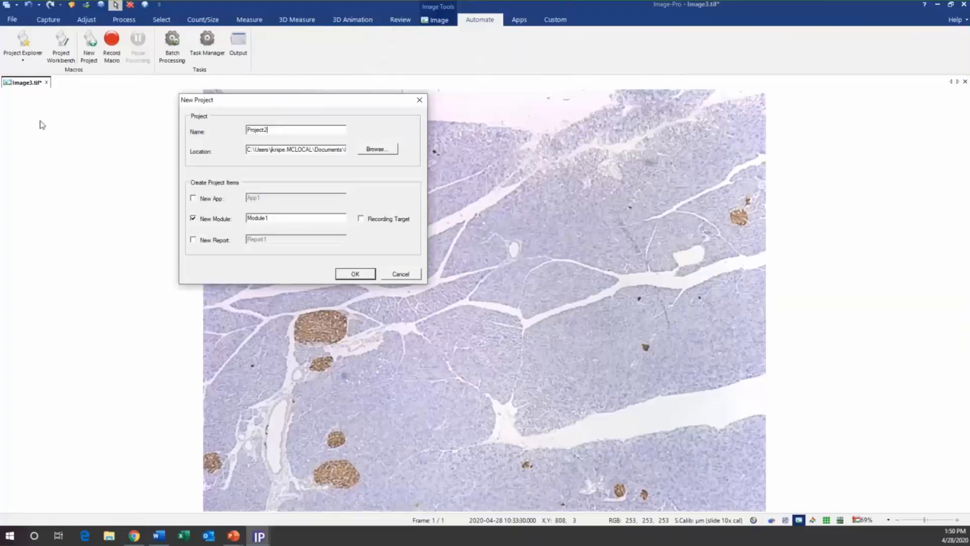
key("ctrl+a")
type("Webinar Live")
left_click(277, 218)
key("ctrl+a")
type("test live")
left_click(365, 220)
left_click(354, 275)
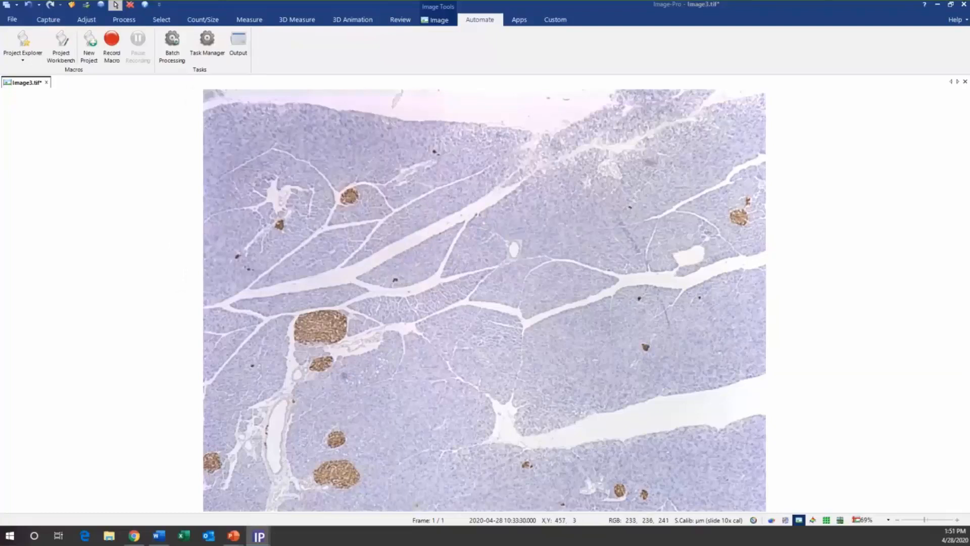
Step: Start recording a new macro named liver analysis
left_click(111, 41)
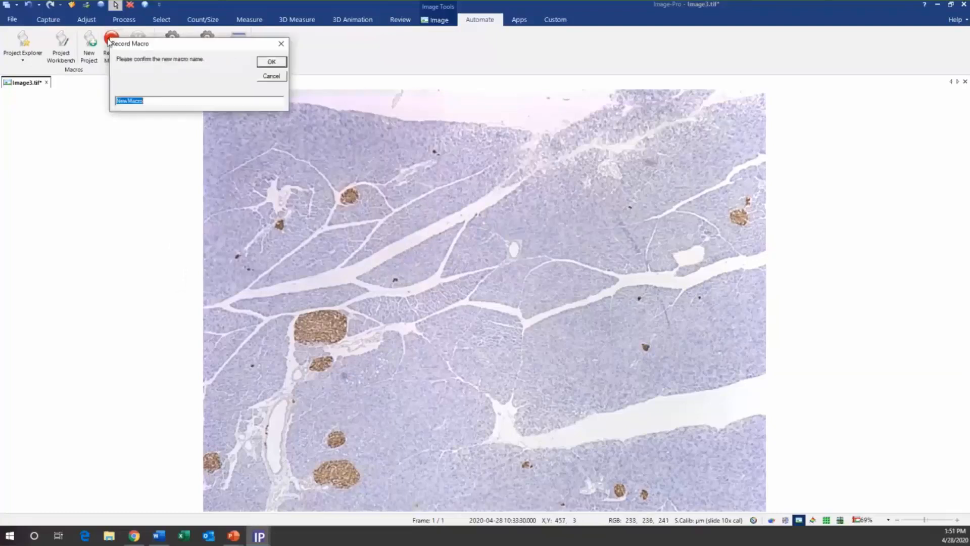
left_click_drag(169, 43, 137, 92)
left_click_drag(120, 151, 85, 150)
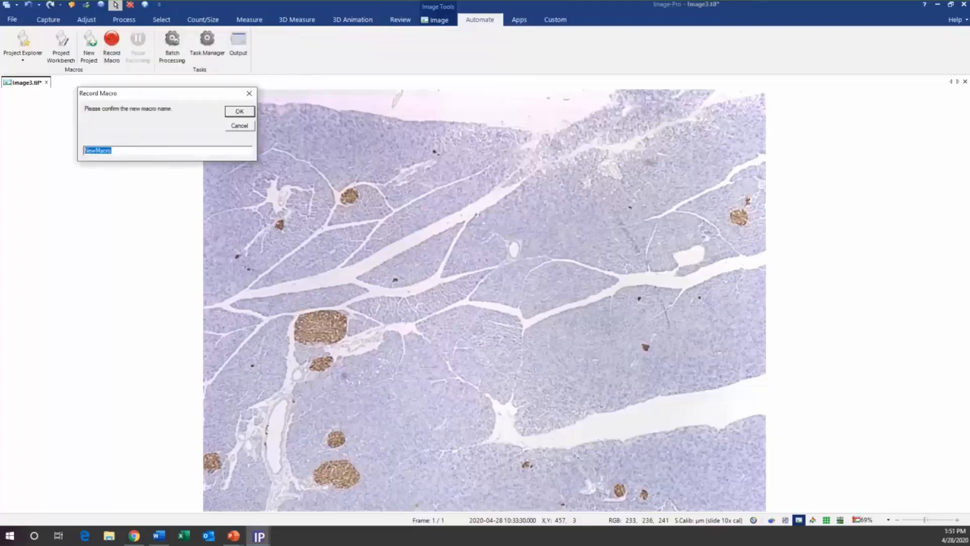
type("coun")
key("BackSpace")
key("BackSpace")
key("BackSpace")
key("BackSpace")
type("liver analysis")
left_click(236, 112)
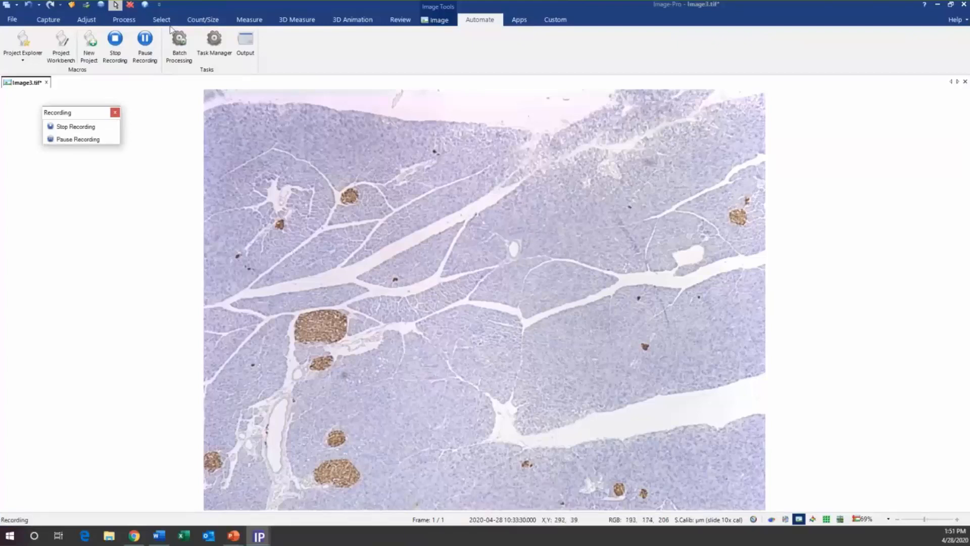
Step: Load the liver 2.iqo measurement options and count the tissue objects with Smart Segmentation while recording
left_click(194, 22)
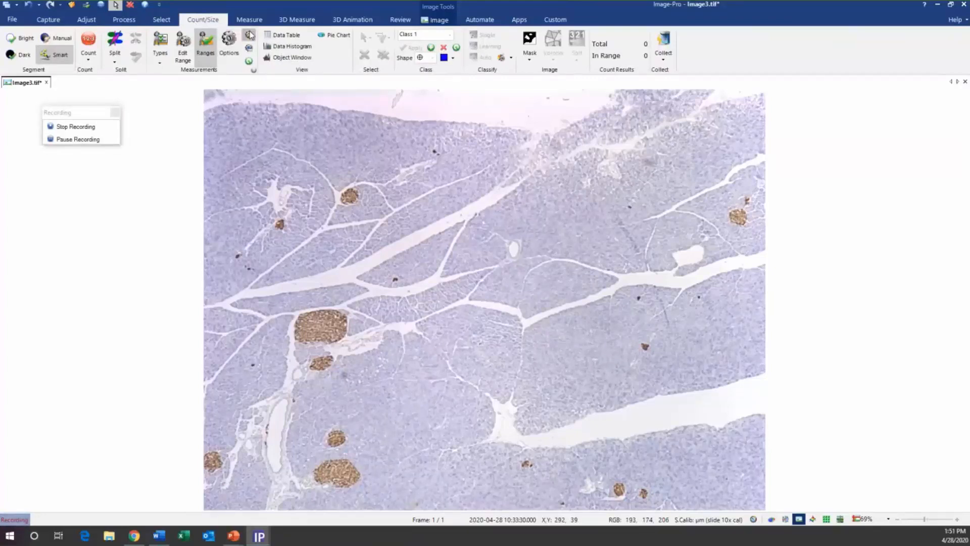
left_click(250, 35)
left_click(151, 69)
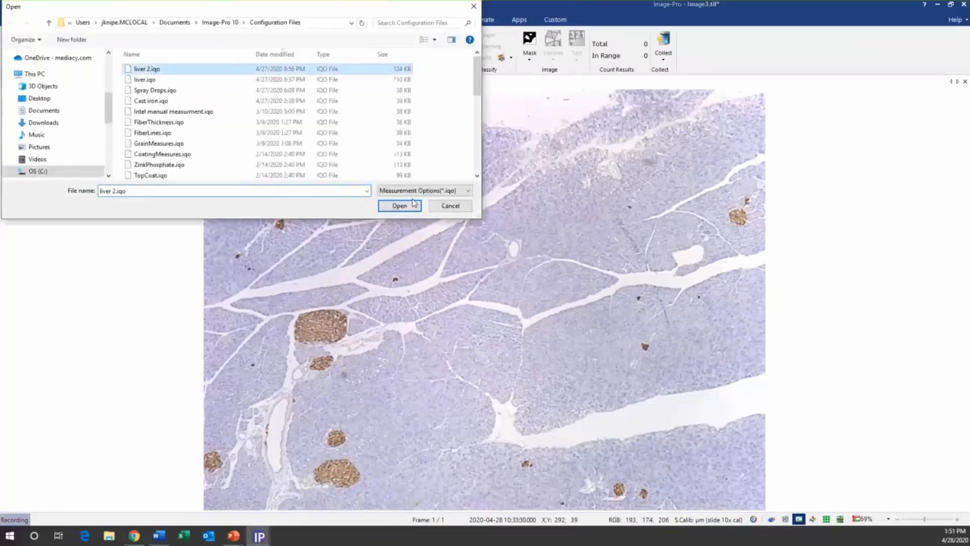
left_click(402, 207)
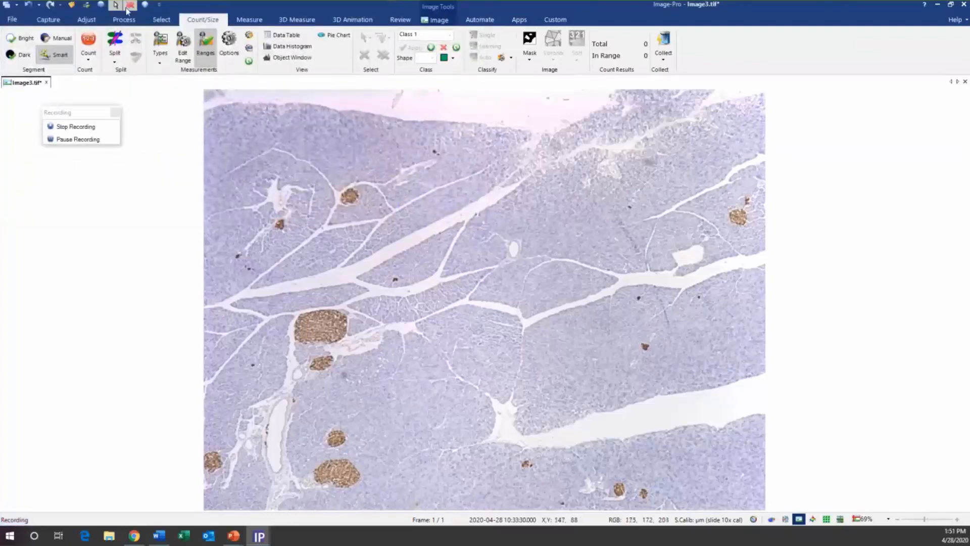
left_click(55, 55)
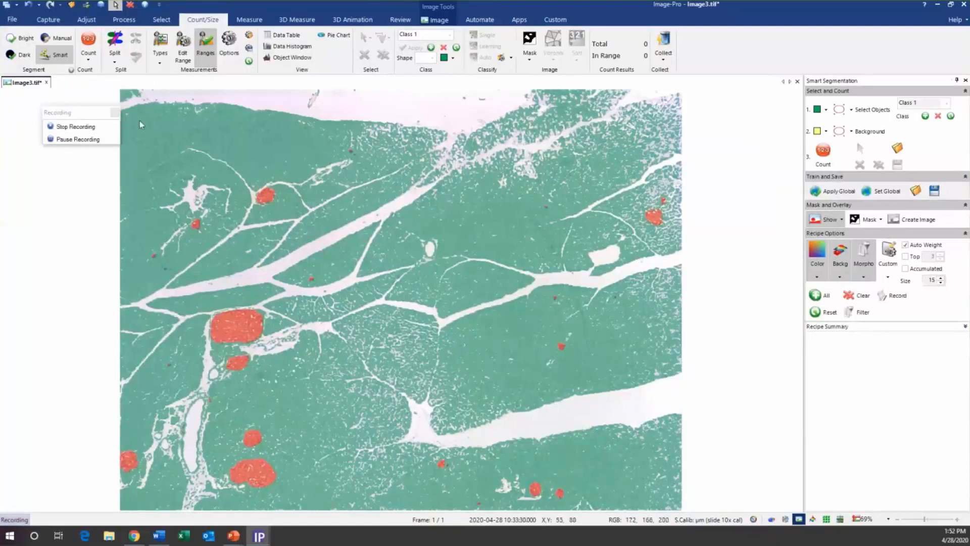
left_click(88, 41)
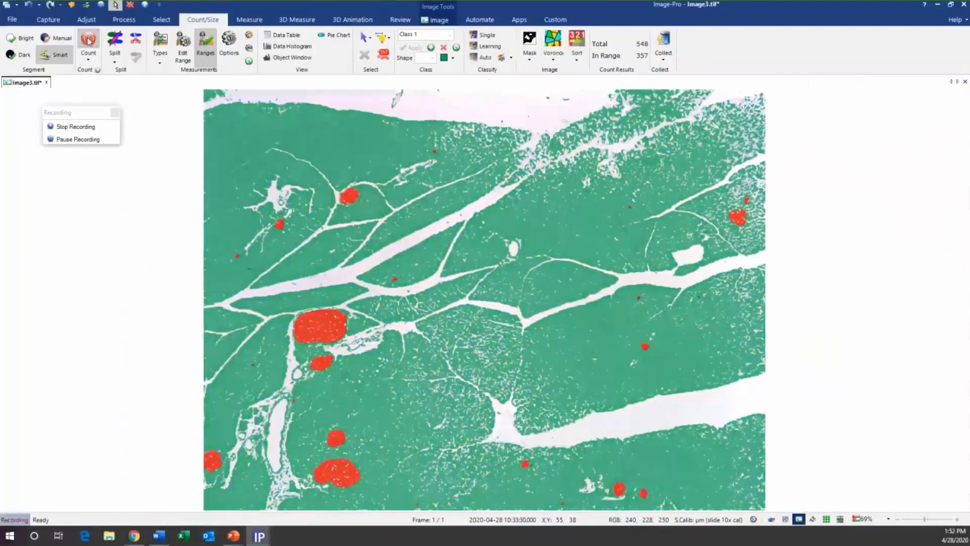
Step: Show the measurement data table and set up its group statistics by class name
left_click(283, 36)
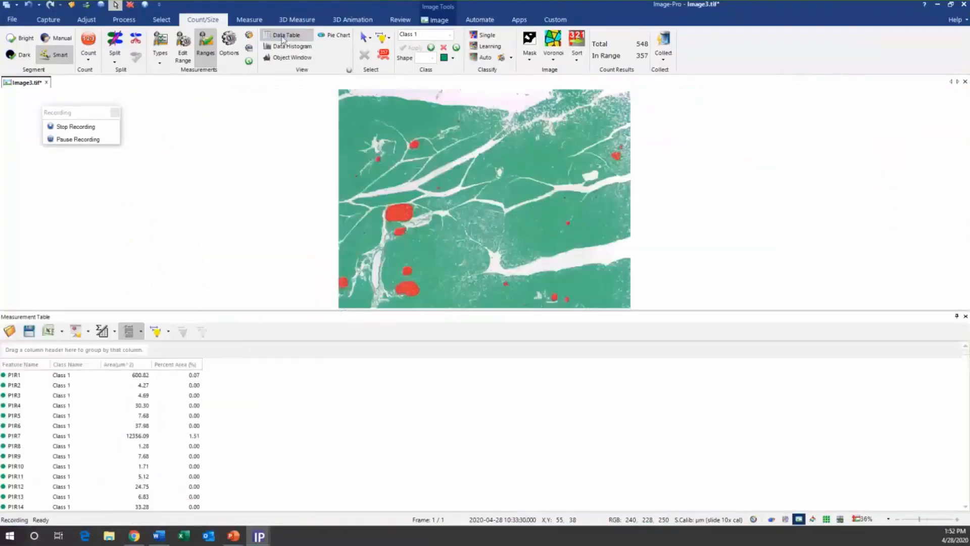
left_click(115, 332)
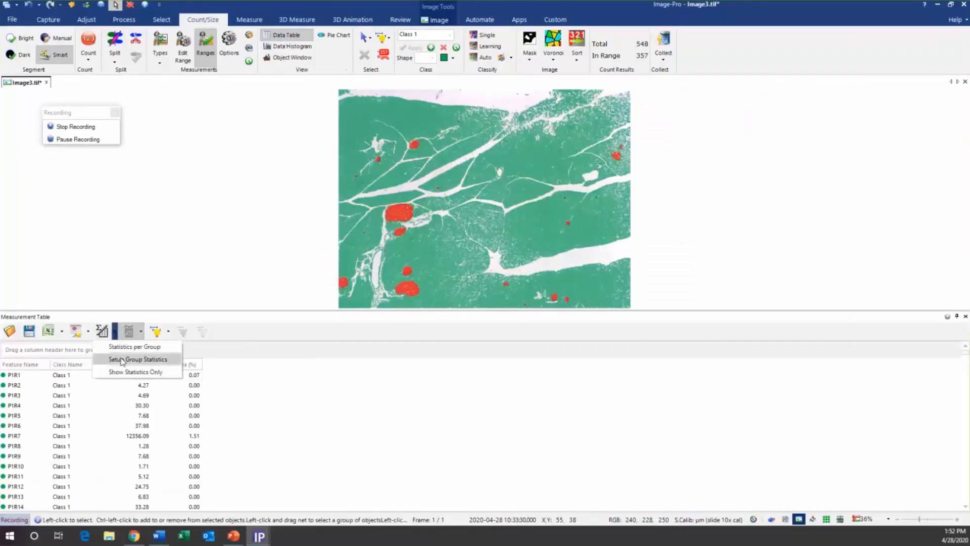
left_click(121, 360)
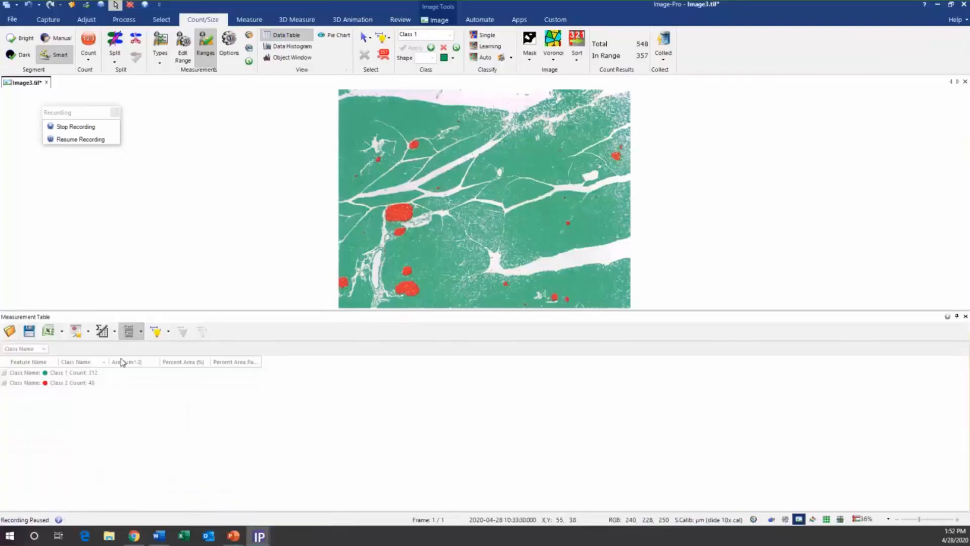
Step: Stop recording, save the changes to the Webinar Liver project, and review the recorded macro steps in Project Workbench
left_click(80, 130)
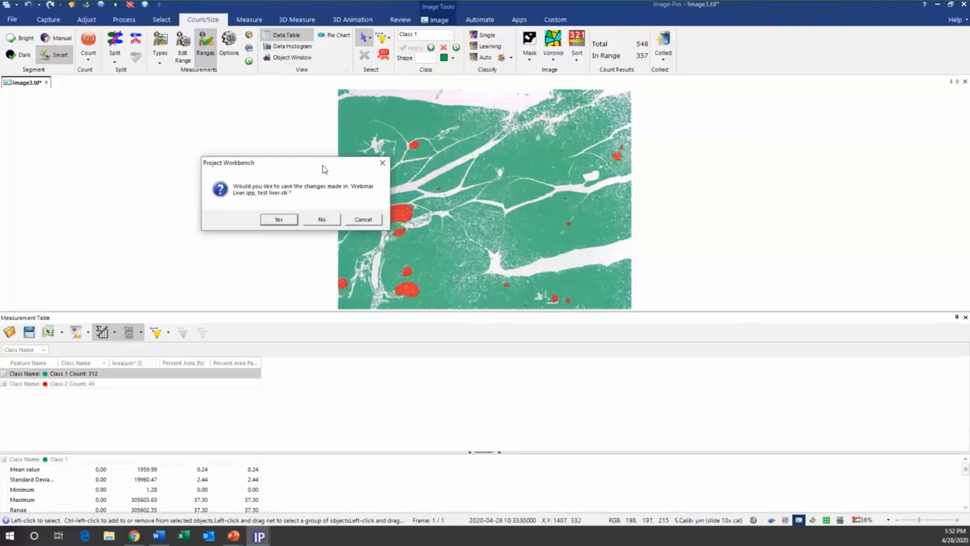
left_click(278, 221)
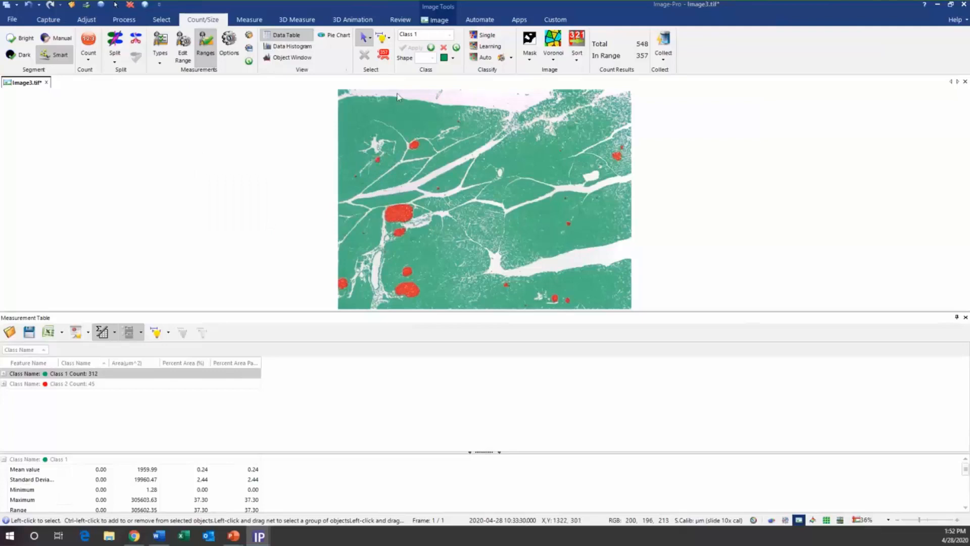
left_click(473, 95)
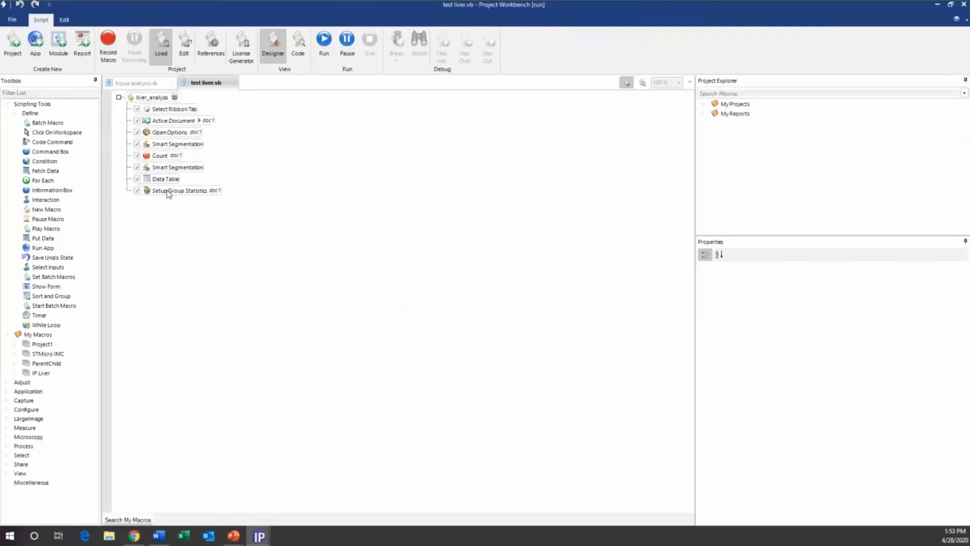
left_click(939, 6)
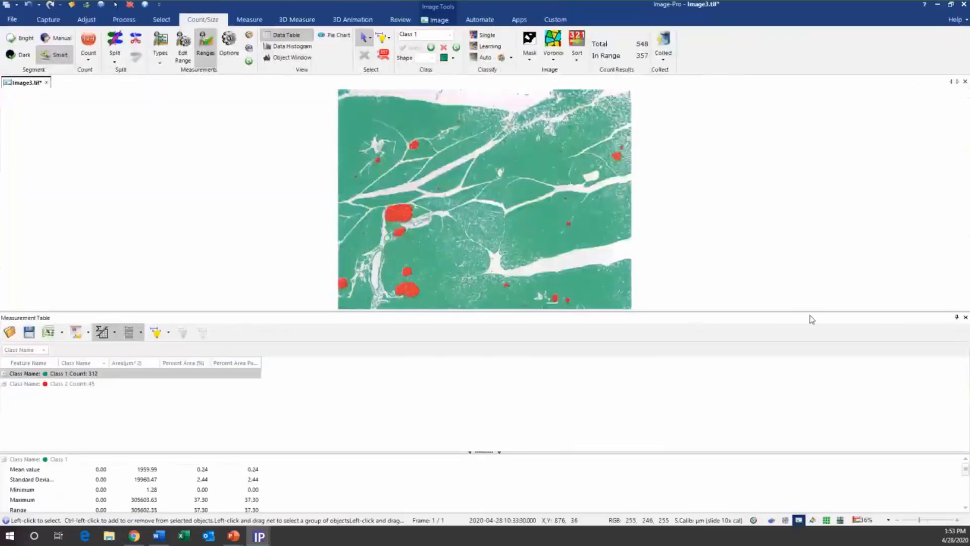
Step: Close Image3.tif without saving its changes and open Image1.tif from the Tissue_Data_Collector folder
left_click(47, 82)
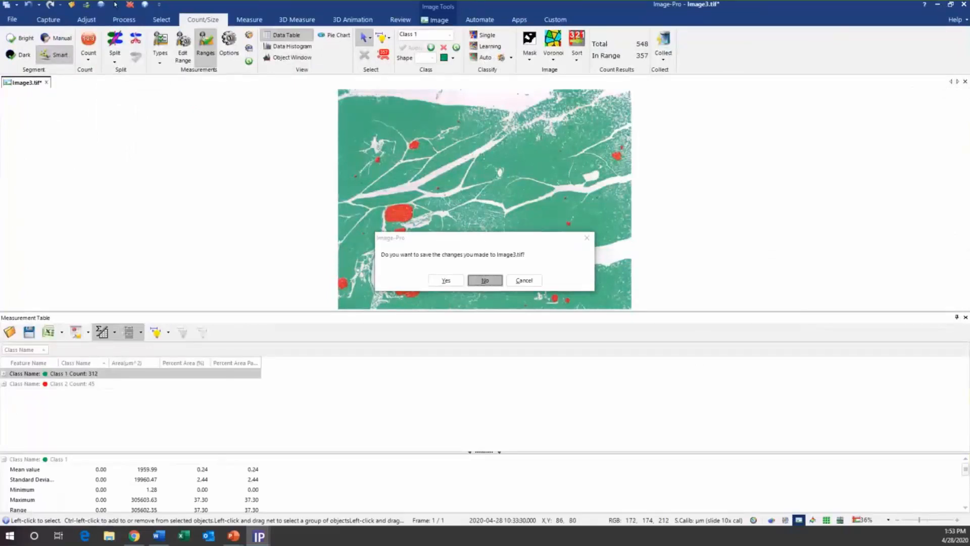
left_click(484, 281)
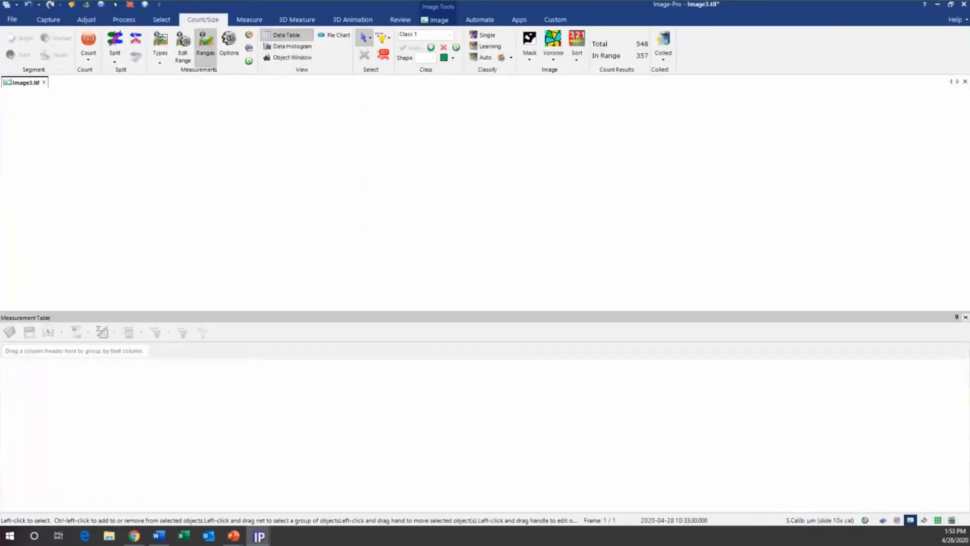
left_click(12, 20)
mouse_move(26, 59)
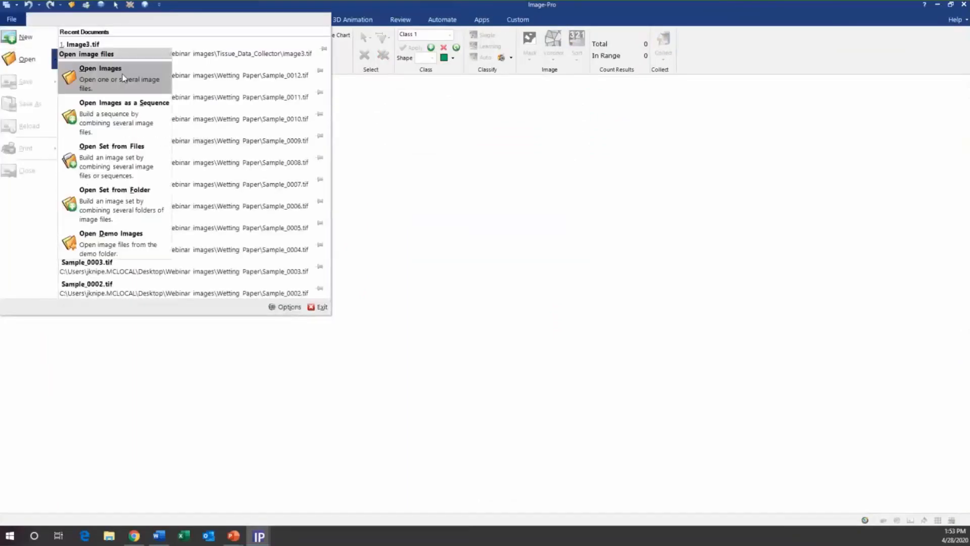
left_click(121, 75)
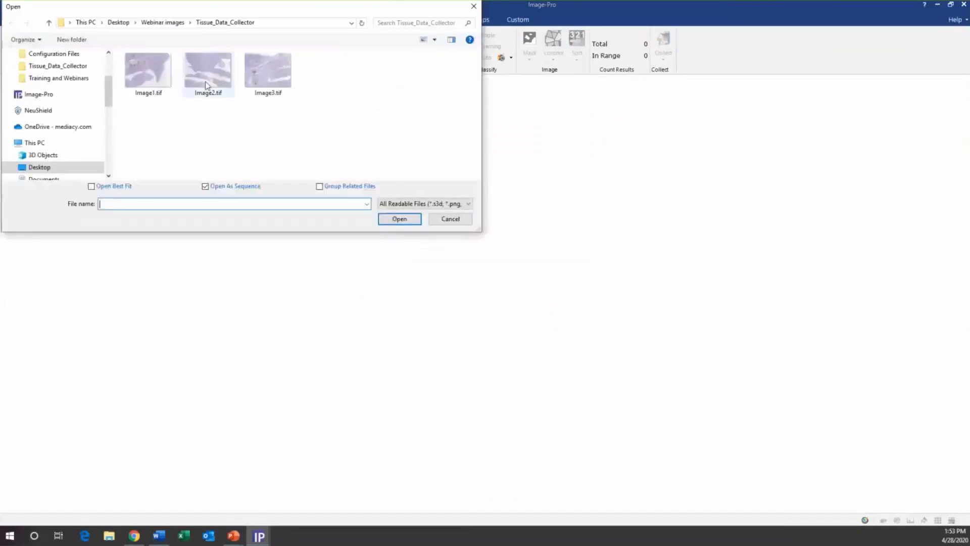
double_click(159, 64)
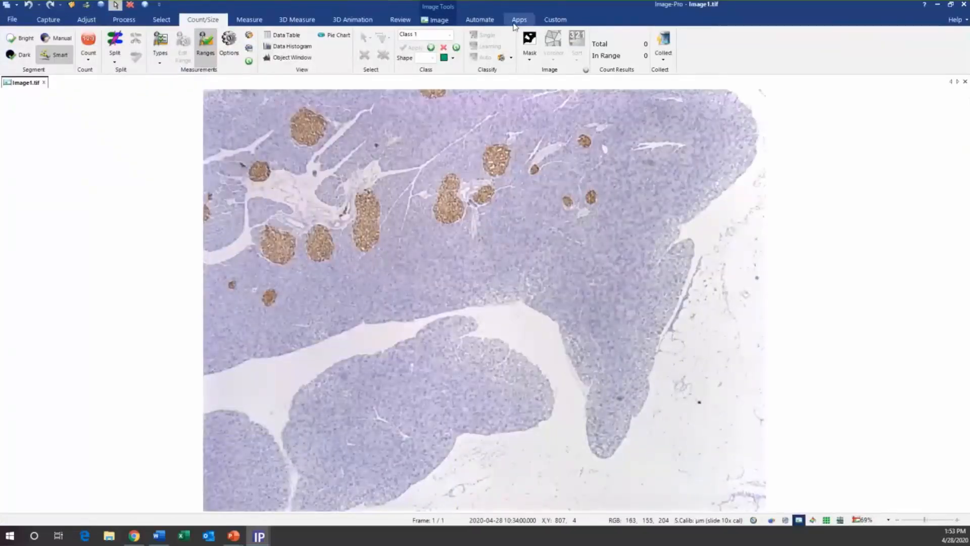
Step: Run the recorded liver_analysis macro on Image1.tif
left_click(479, 20)
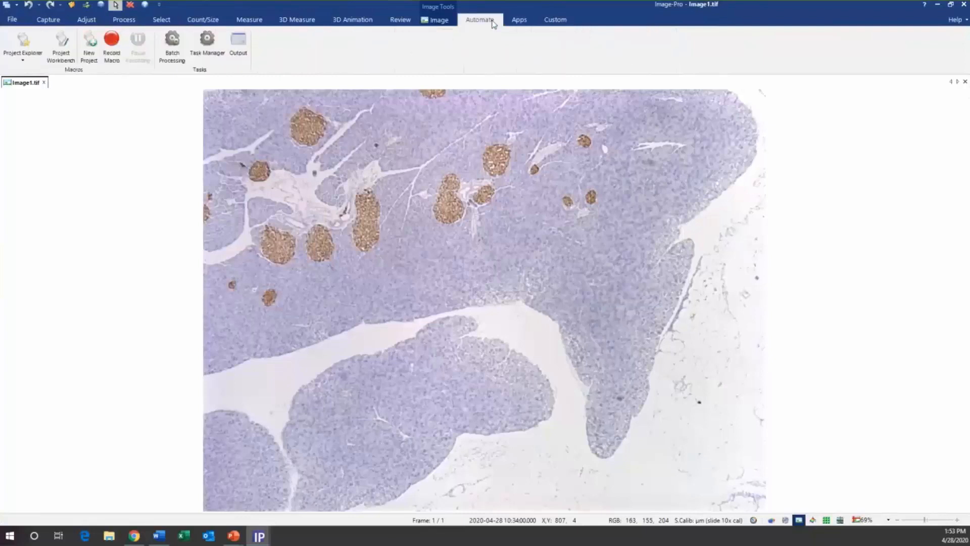
left_click(24, 60)
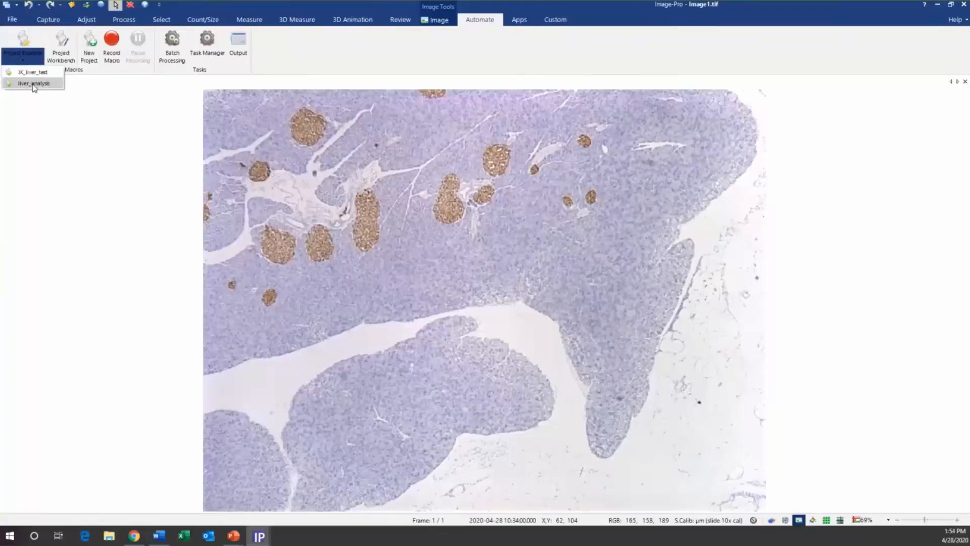
left_click(32, 84)
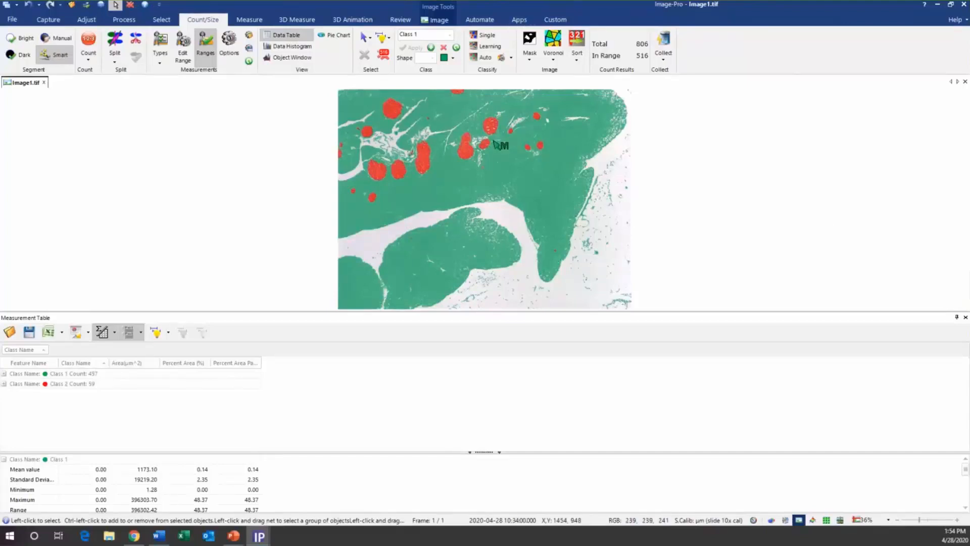
Step: Open Project Workbench at full size and examine the properties of the liver_analysis macro and its Count step
left_click(480, 21)
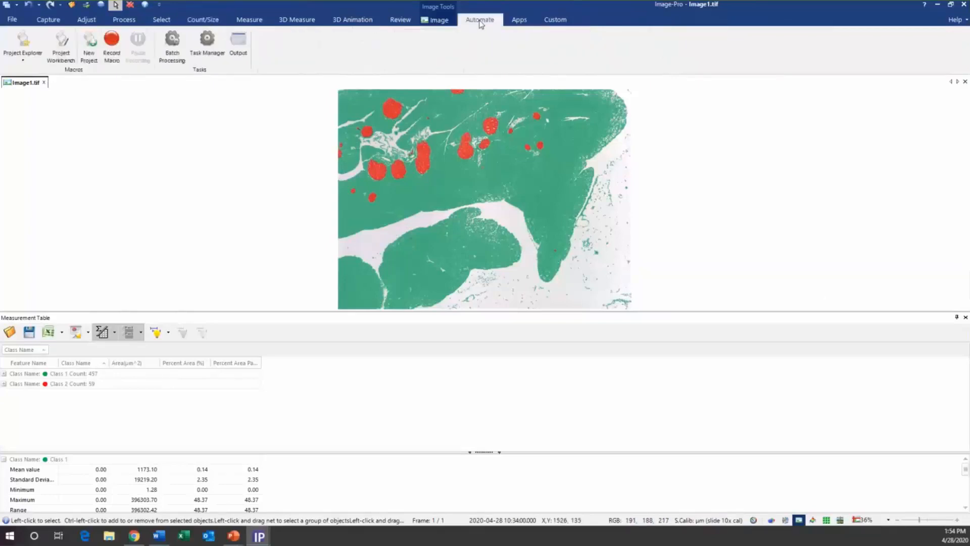
left_click(67, 54)
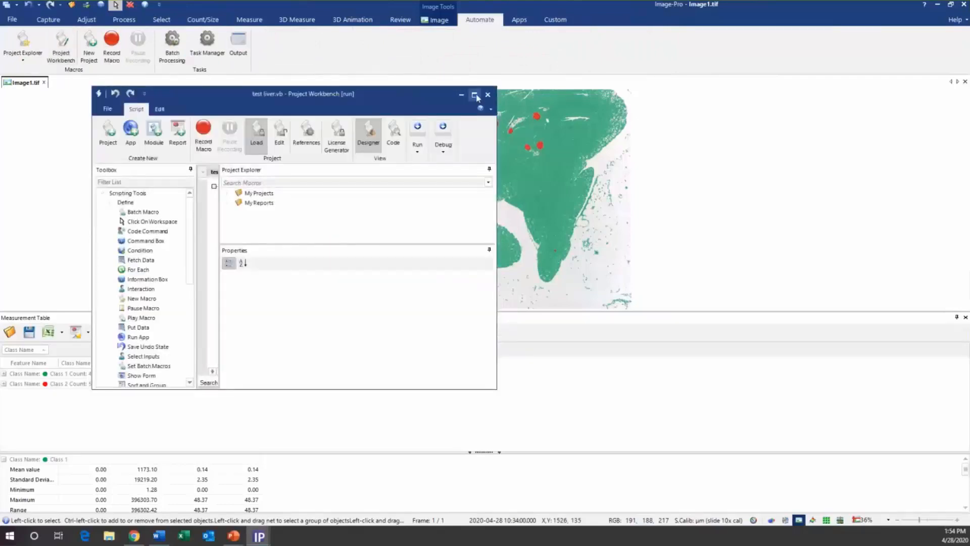
left_click(475, 95)
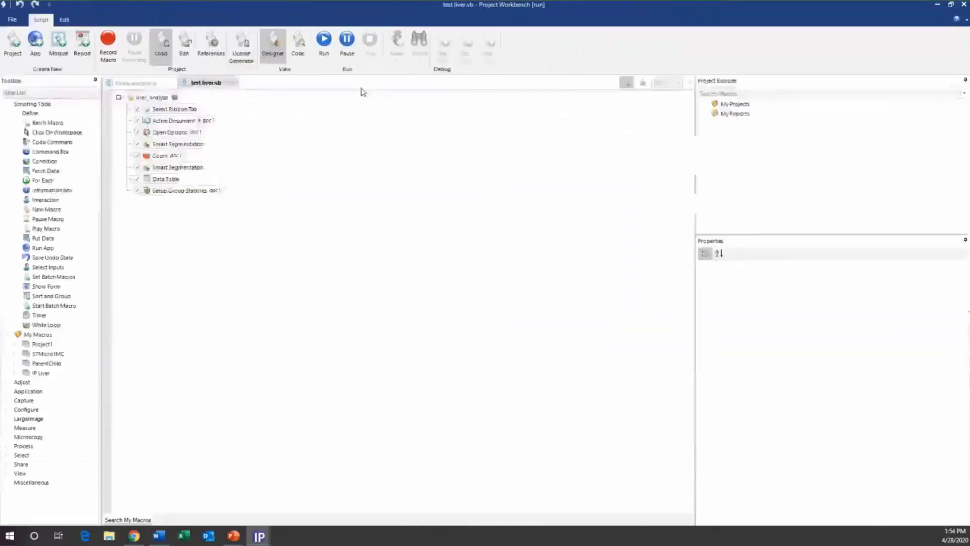
left_click(153, 98)
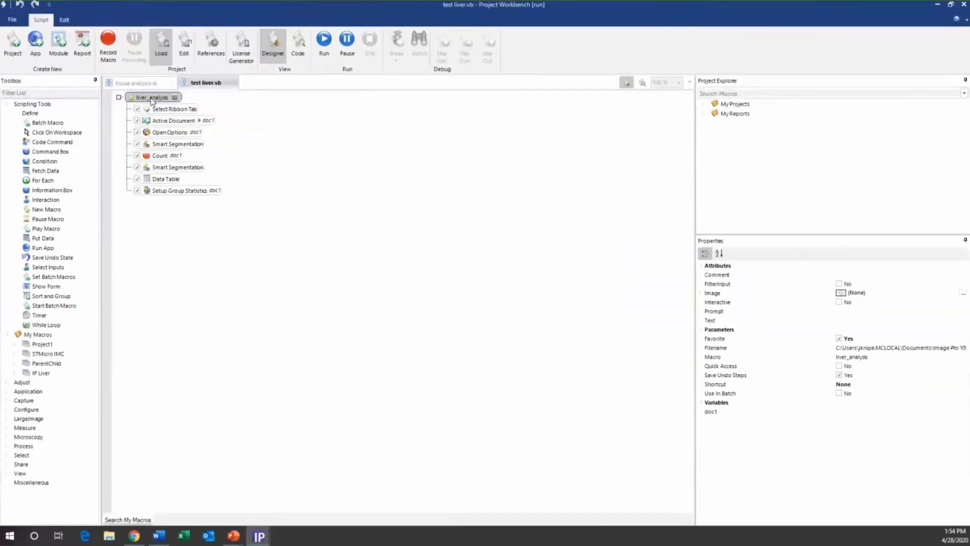
left_click(168, 154)
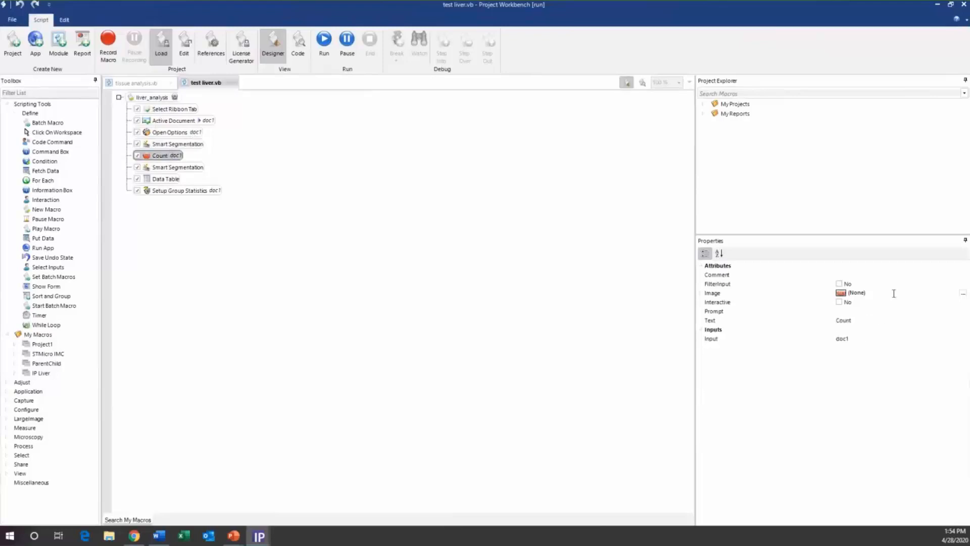
left_click(153, 97)
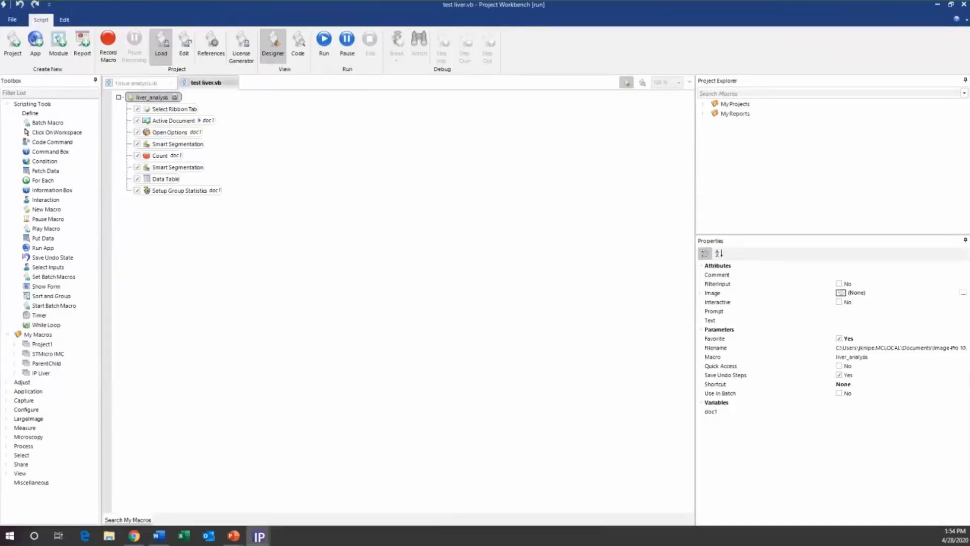
Step: Switch the liver_analysis macro's Favorite setting off and back on, and close Project Workbench
left_click(839, 337)
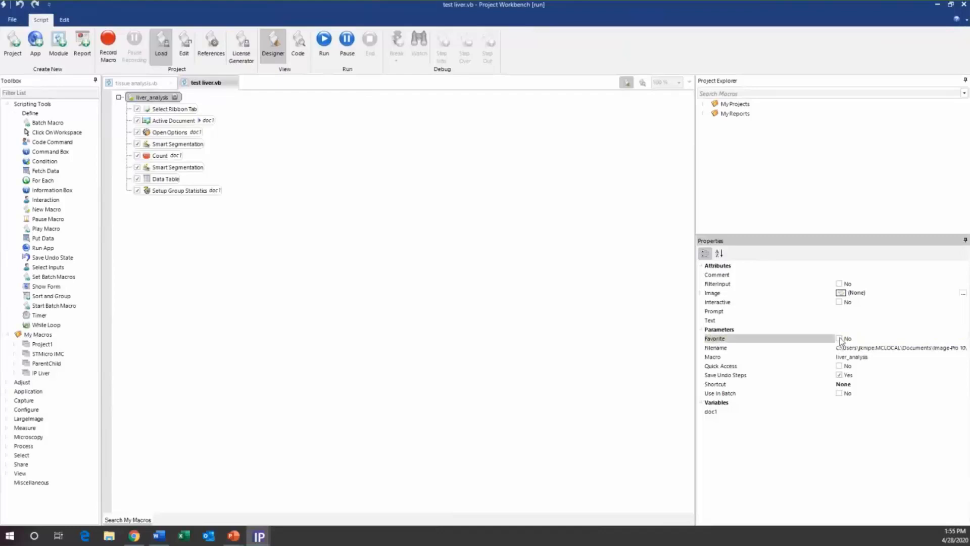
left_click(839, 338)
left_click(963, 5)
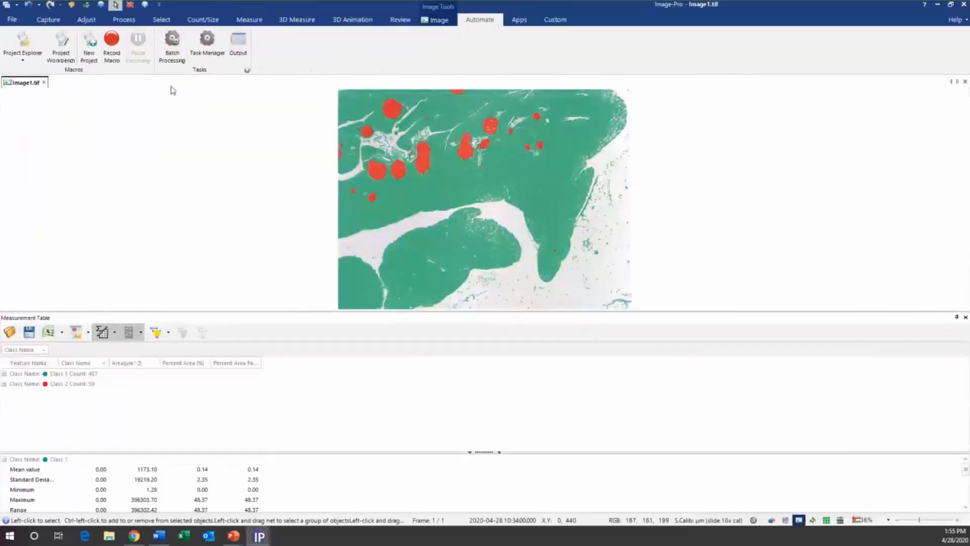
Step: Close the measurement table and delete all counted objects from Image1.tif
left_click(964, 318)
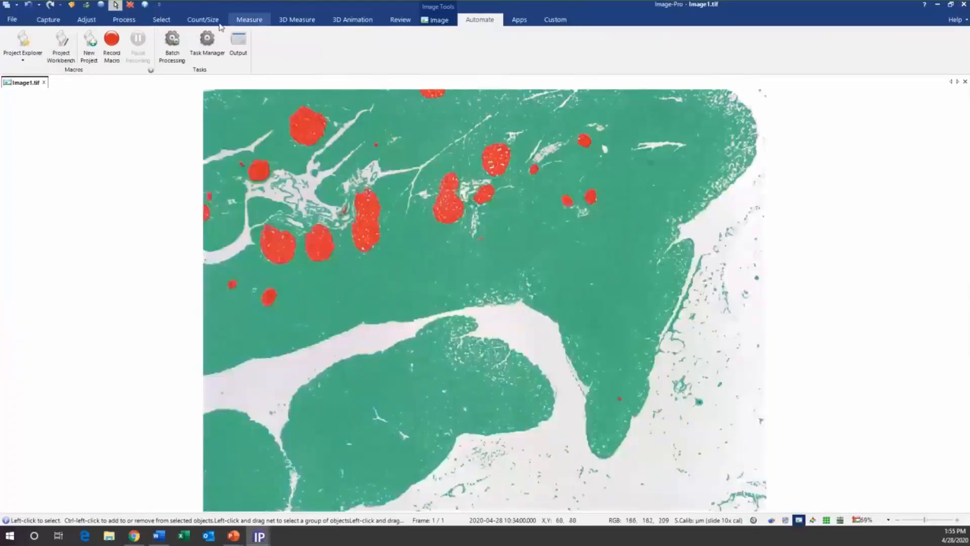
left_click(202, 19)
left_click(380, 57)
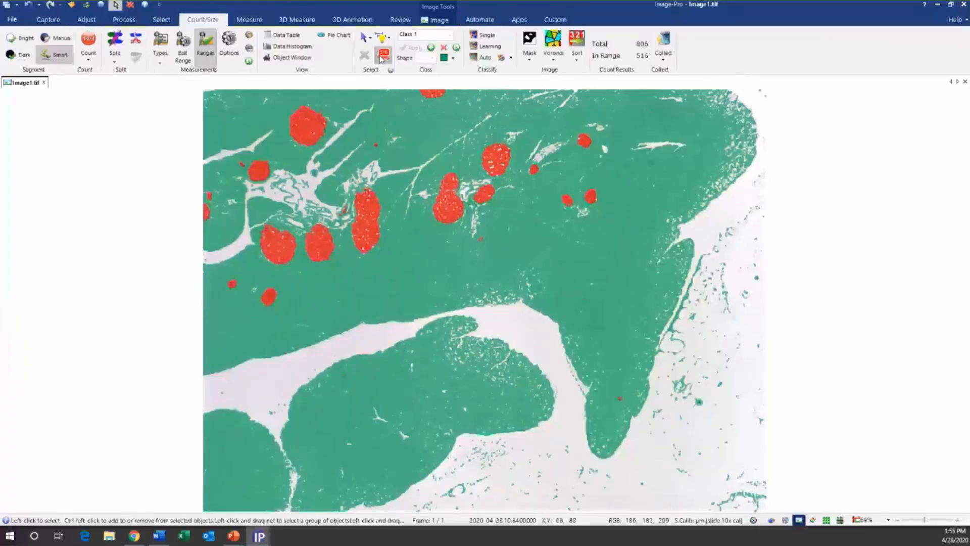
left_click(130, 5)
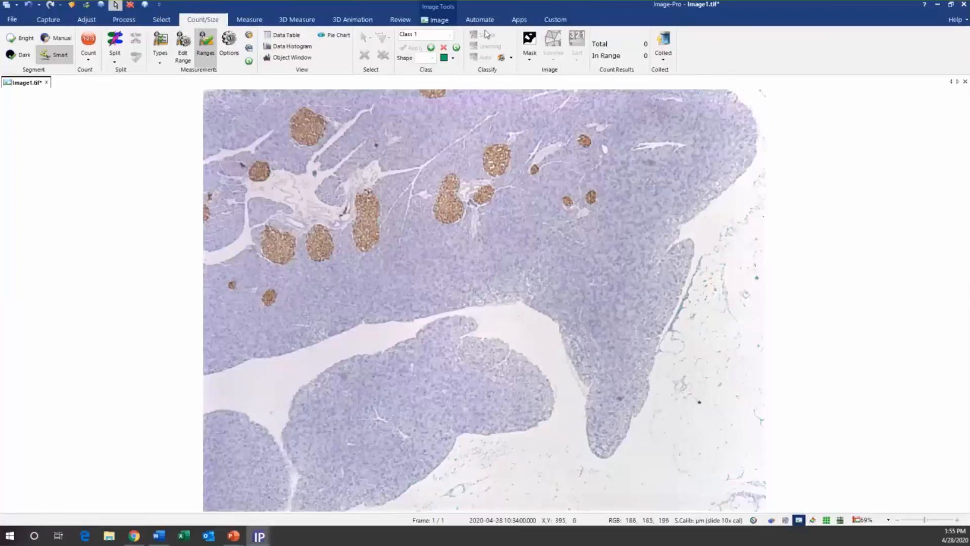
Step: In Project Workbench, turn off Save Undo Steps and turn on Quick Access for the liver_analysis macro in test liver.vb
left_click(469, 23)
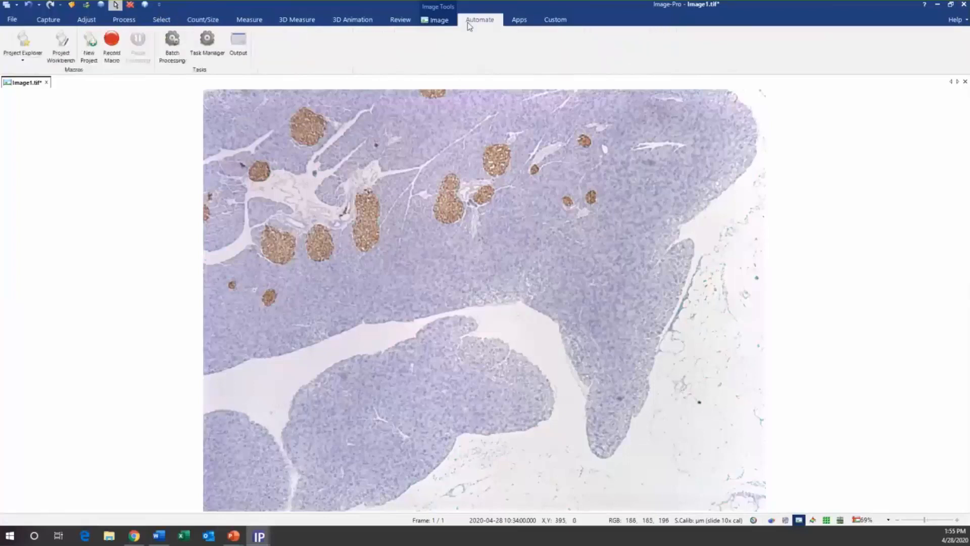
left_click(52, 46)
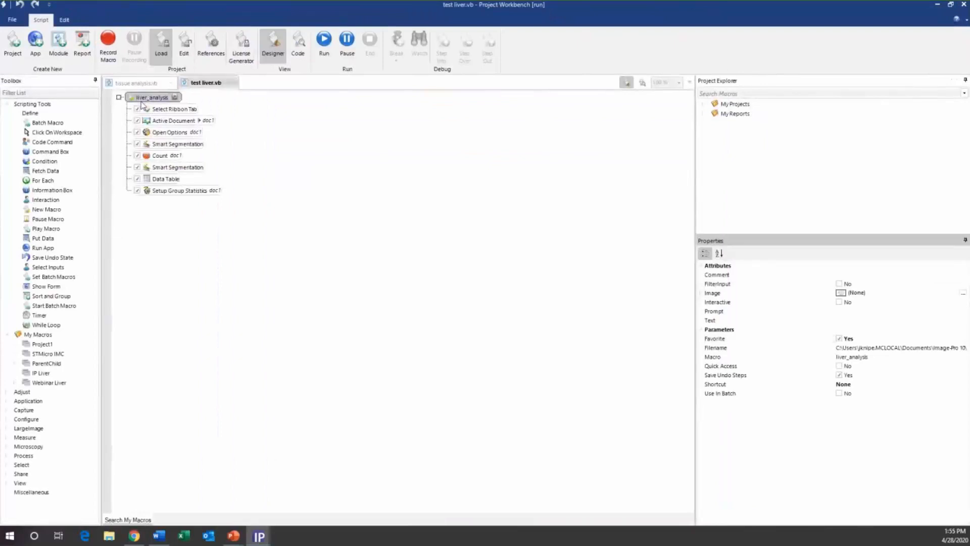
left_click(121, 84)
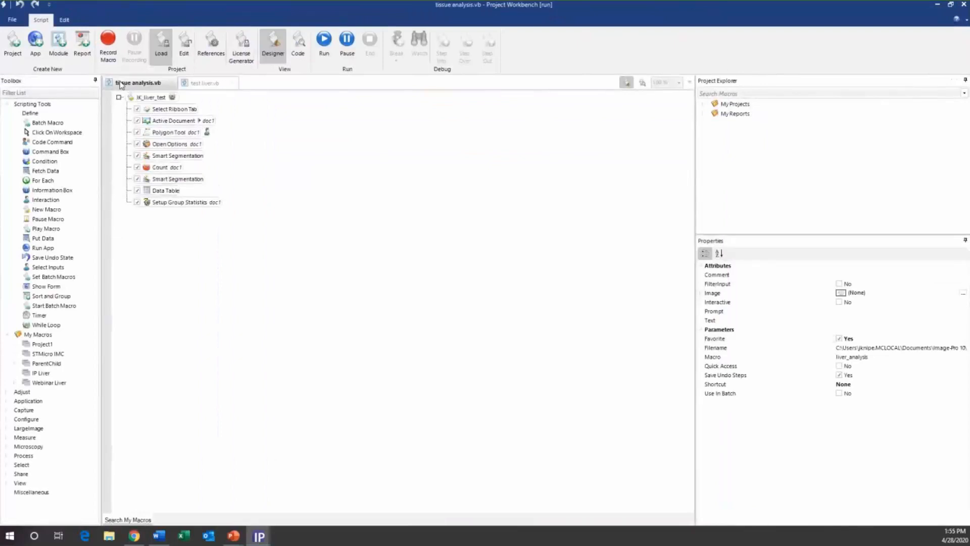
left_click(204, 83)
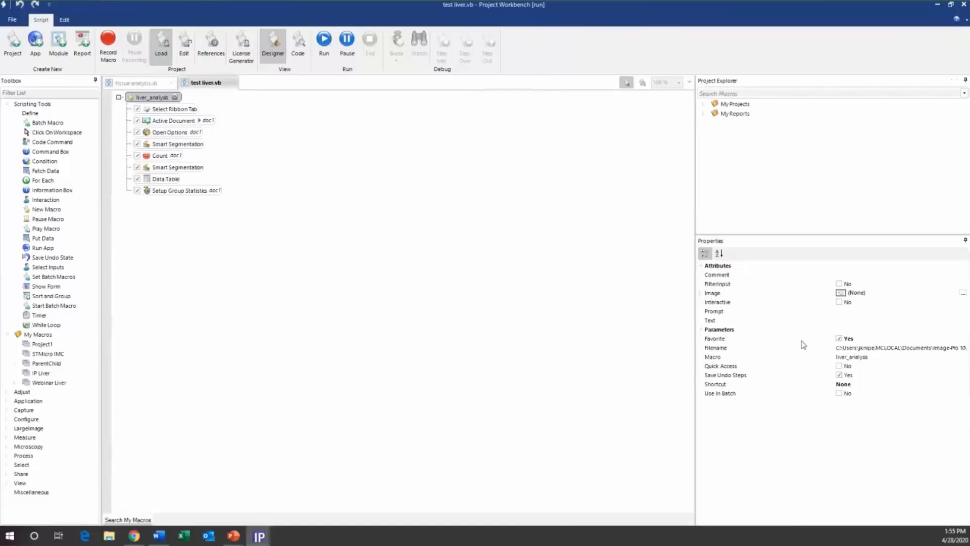
left_click(713, 338)
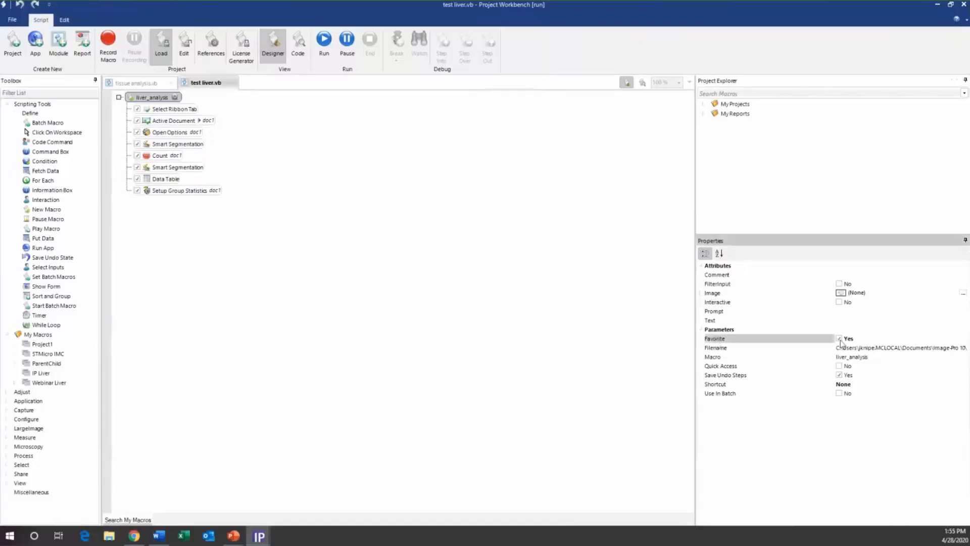
left_click(838, 375)
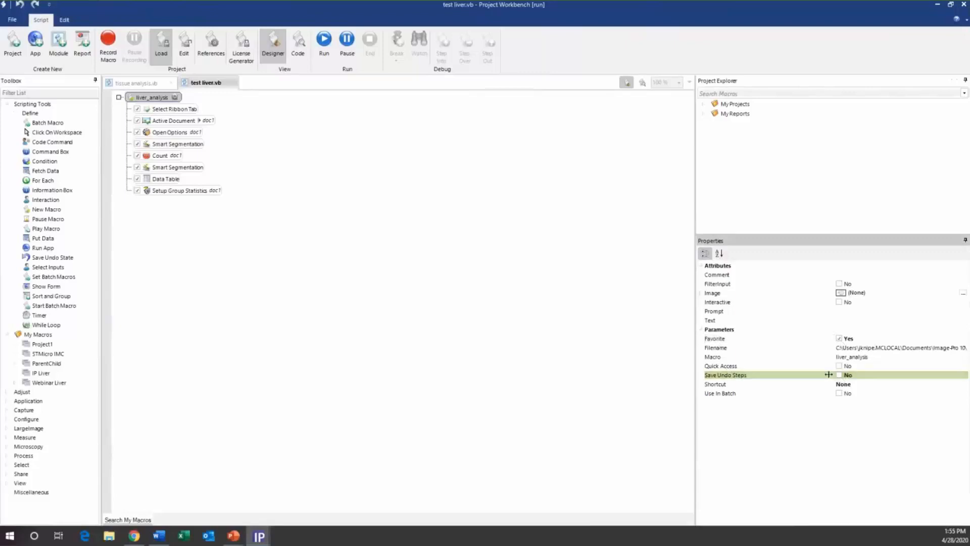
left_click(839, 365)
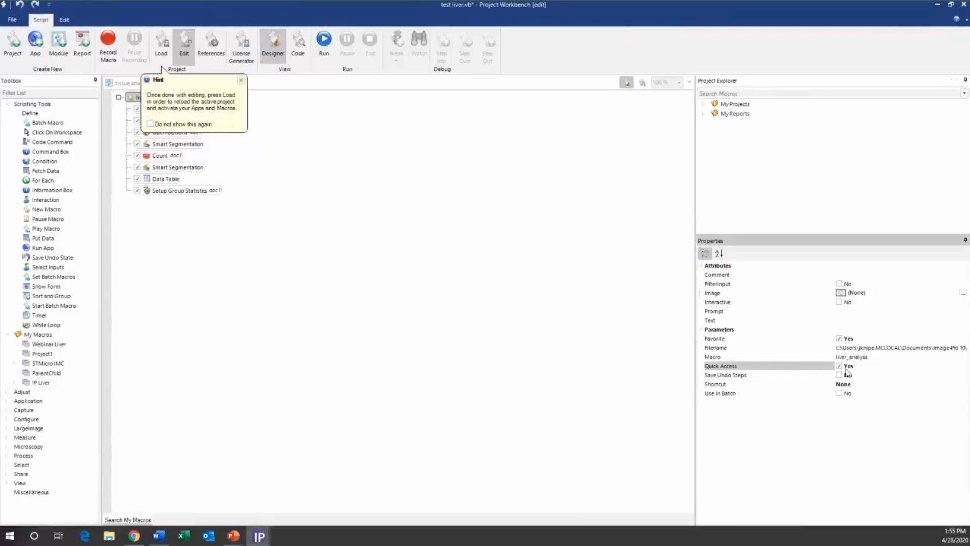
left_click(241, 81)
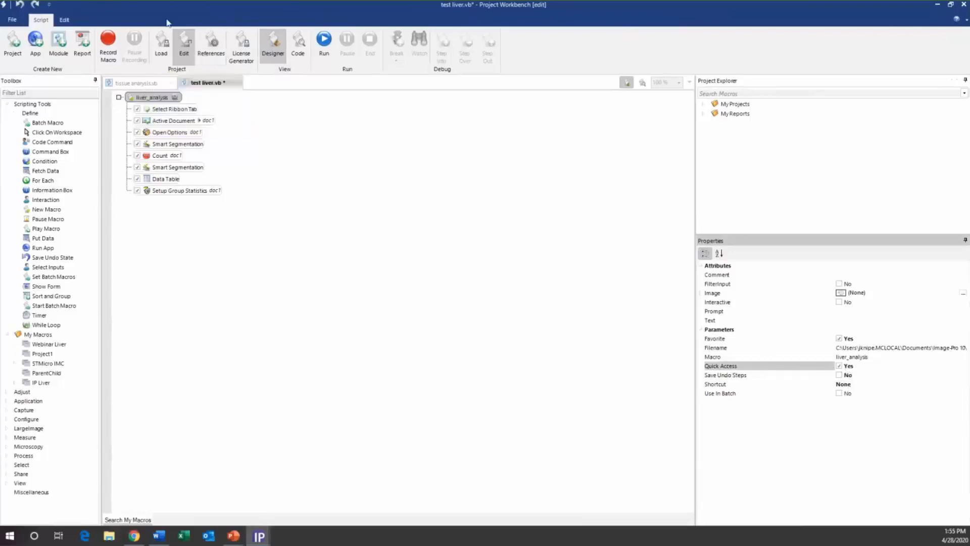
Step: Reload the edited macro project and run liver_analysis on Image1.tif through its quick access shortcut
left_click(161, 43)
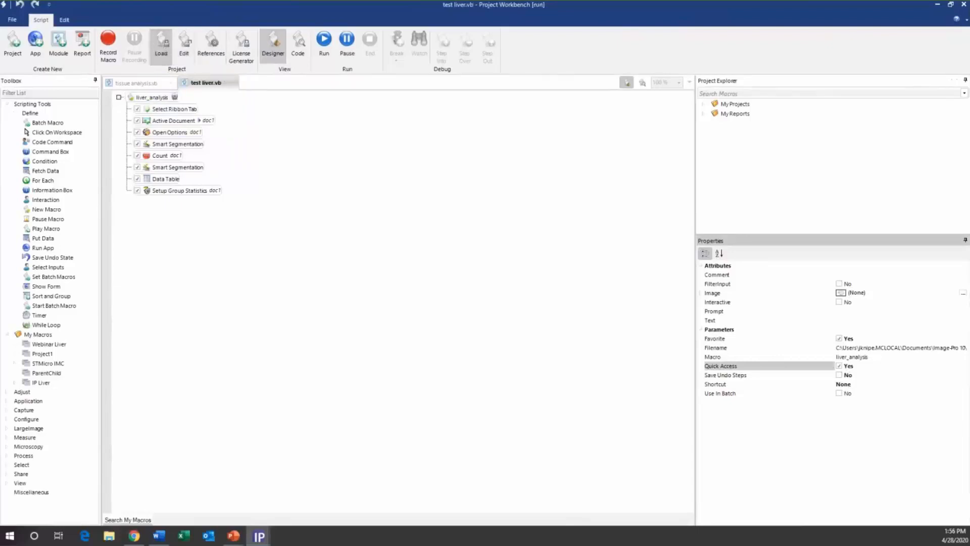
left_click(937, 5)
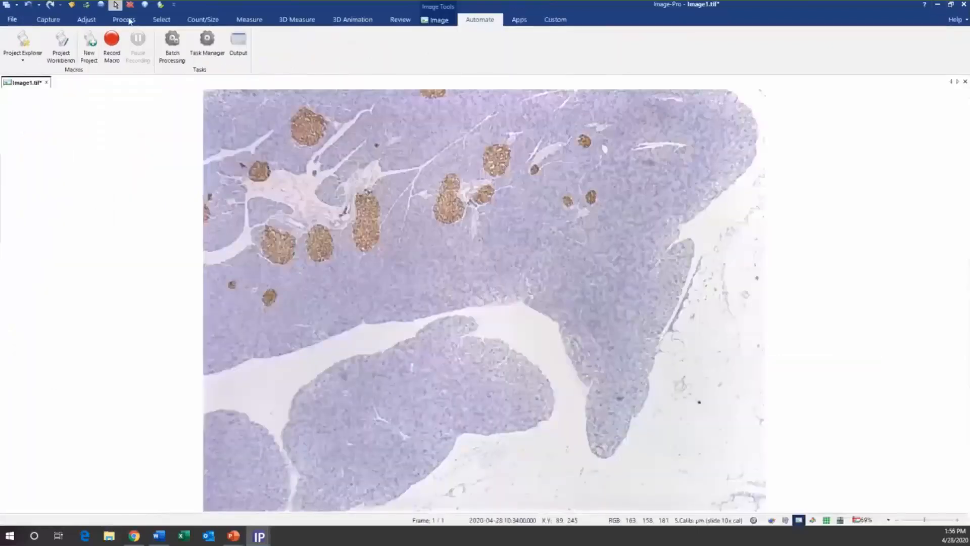
left_click(160, 6)
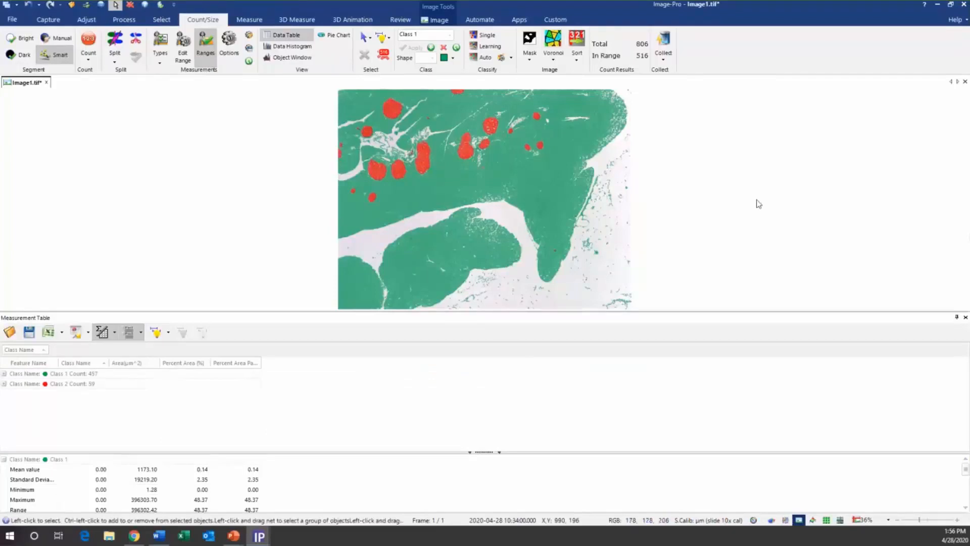
Step: Reopen Project Workbench at full size with the liver_analysis macro shown
left_click(481, 21)
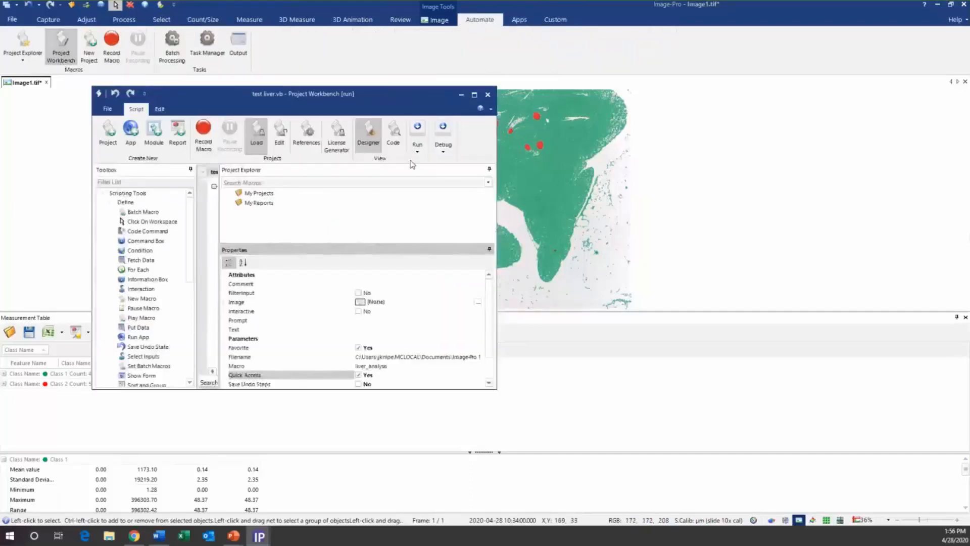
left_click(475, 94)
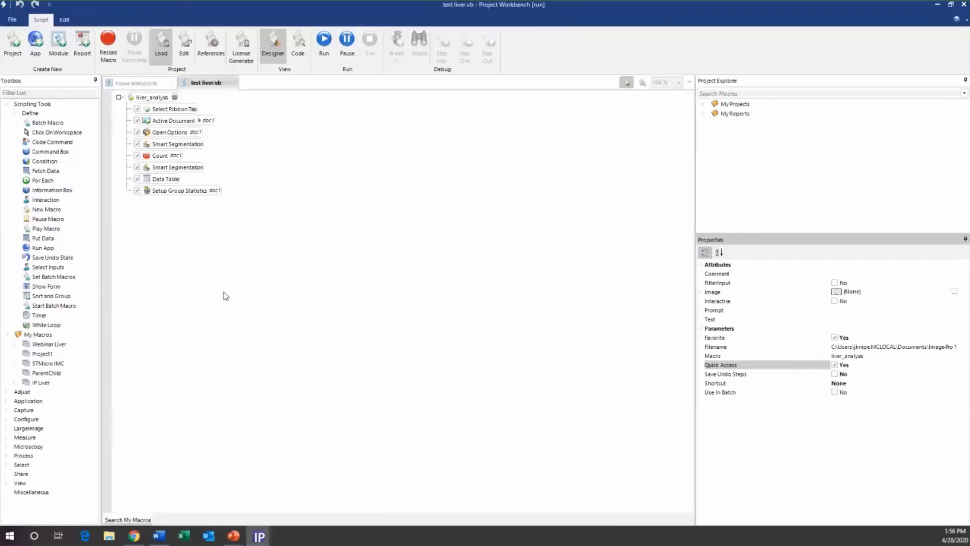
Step: Try the Interactive option on the first Smart Segmentation step of liver_analysis and switch it back off
left_click(180, 146)
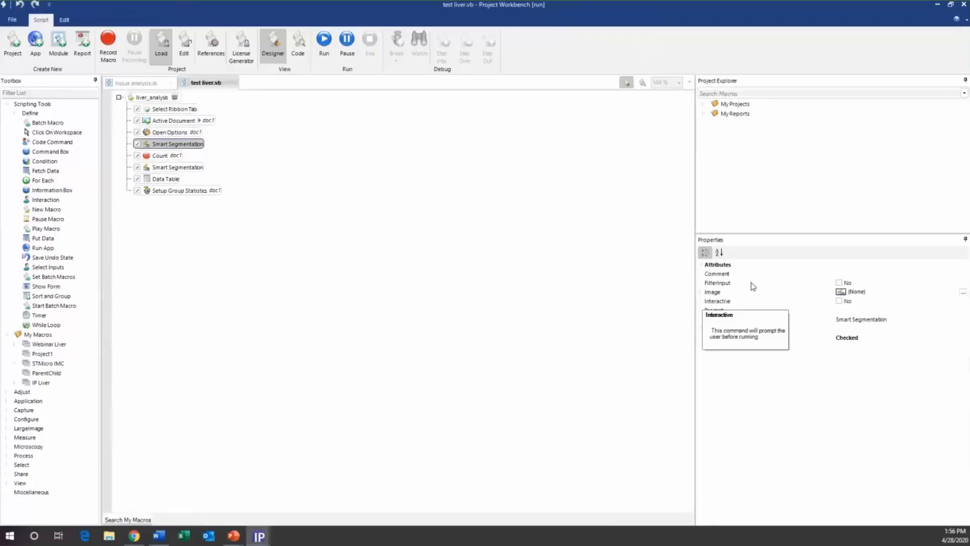
left_click(839, 301)
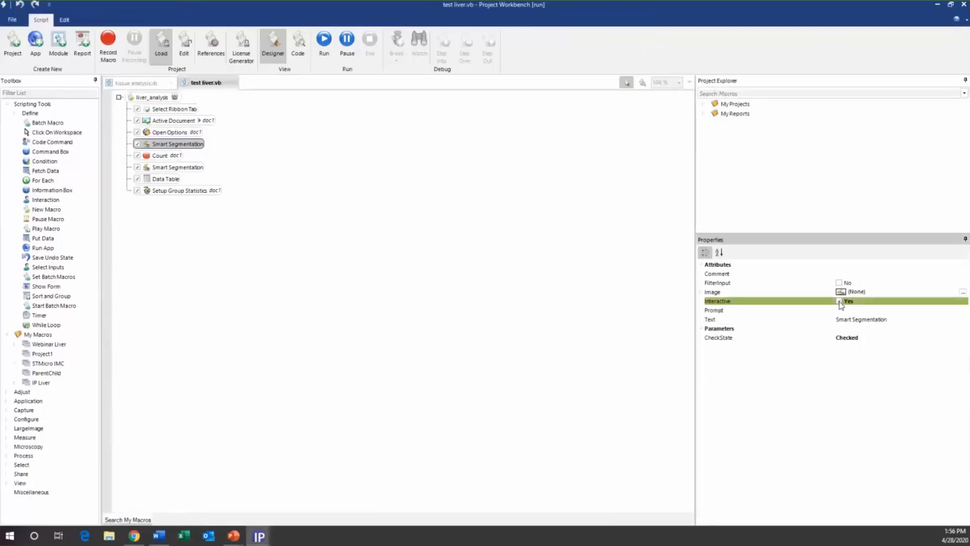
left_click(184, 44)
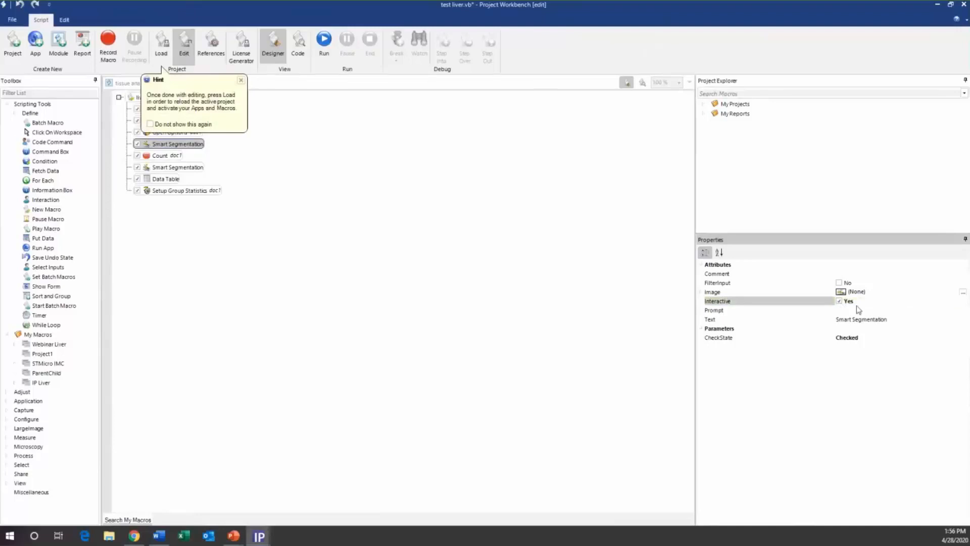
left_click(839, 301)
left_click(240, 82)
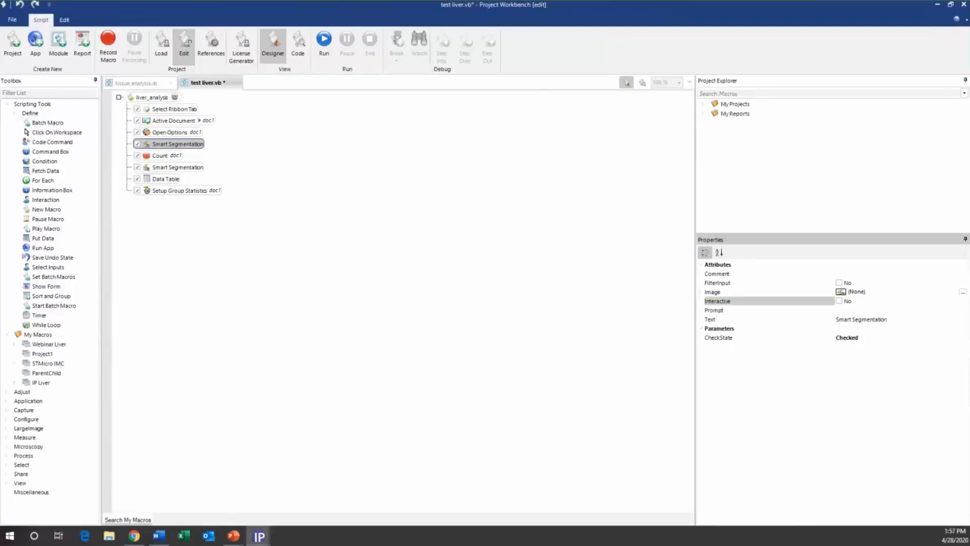
Step: Filter the toolbox for "roi" and insert a Polygon Tool step between Active Document and Open Options, saving the project changes
left_click(24, 92)
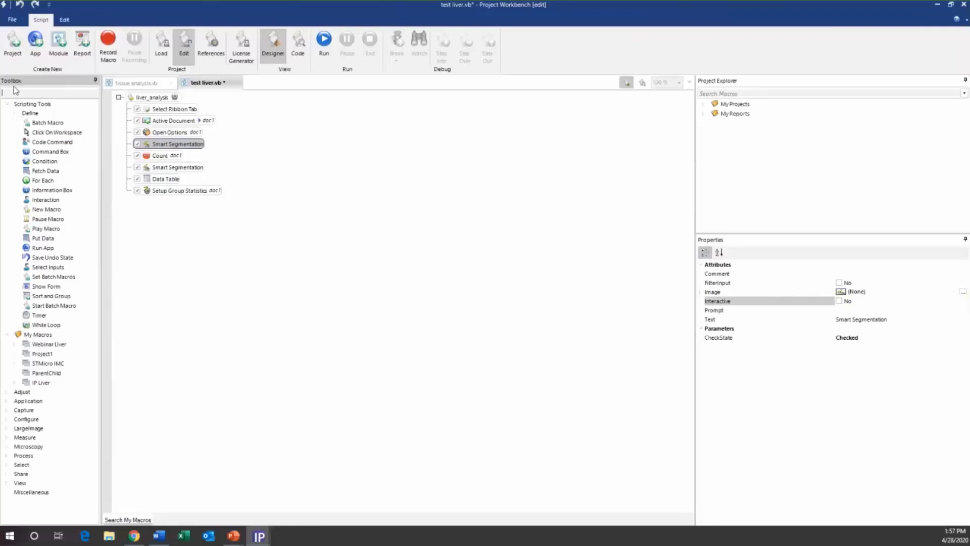
type("roi")
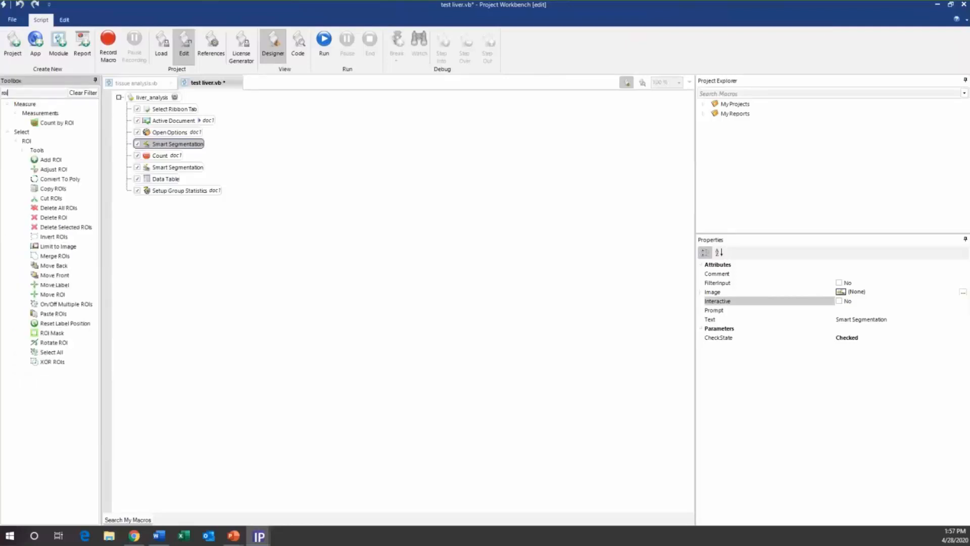
left_click(16, 142)
left_click(15, 142)
left_click(23, 151)
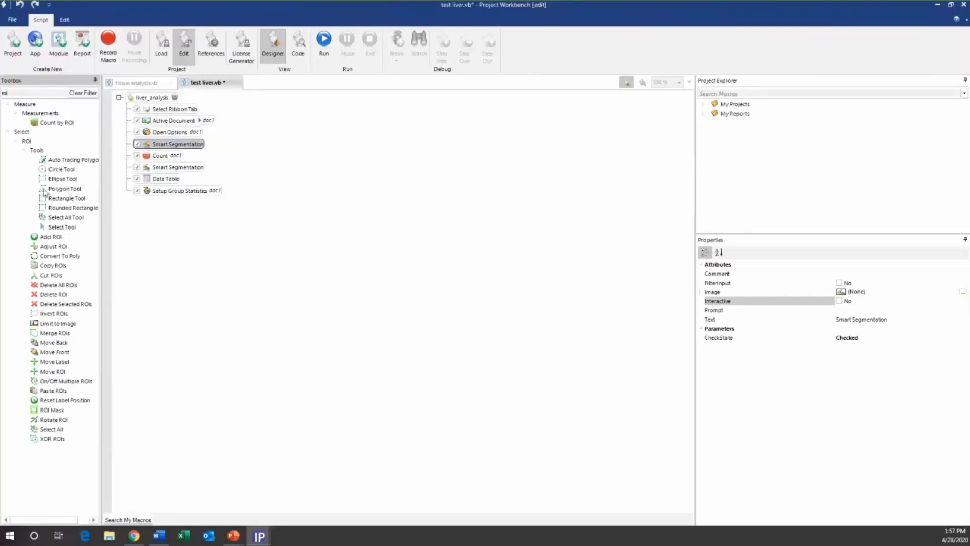
mouse_move(46, 190)
left_mouse_down()
mouse_move(102, 189)
mouse_move(163, 144)
mouse_move(162, 129)
mouse_move(128, 124)
left_mouse_up()
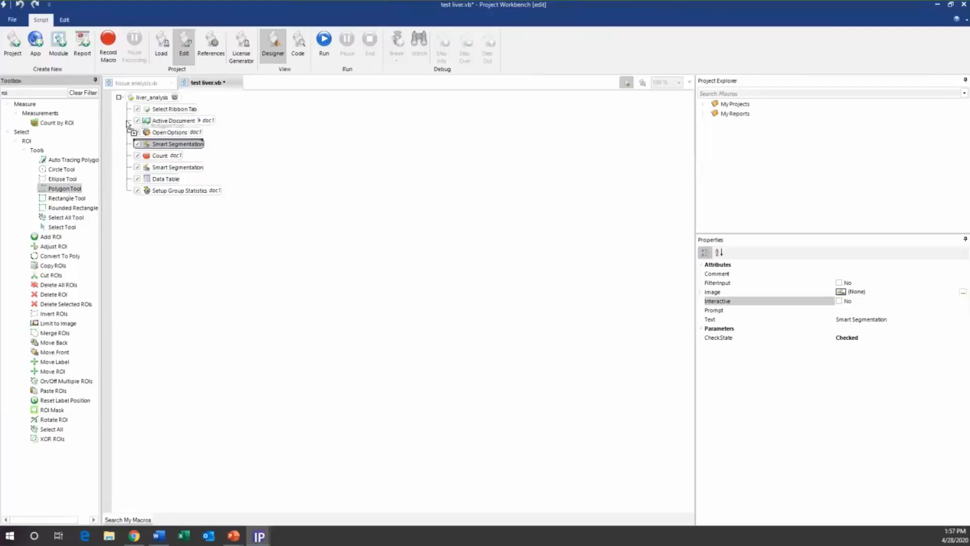
mouse_move(128, 124)
left_mouse_down()
mouse_move(135, 227)
mouse_move(129, 133)
left_mouse_up()
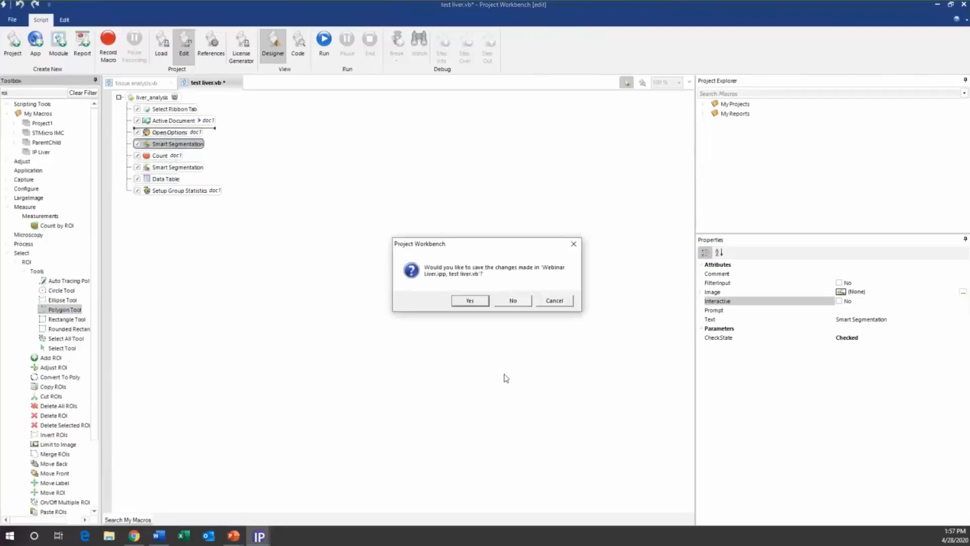
left_click(473, 302)
Step: Make the inserted Polygon Tool step of the liver_analysis macro interactive
left_click(175, 134)
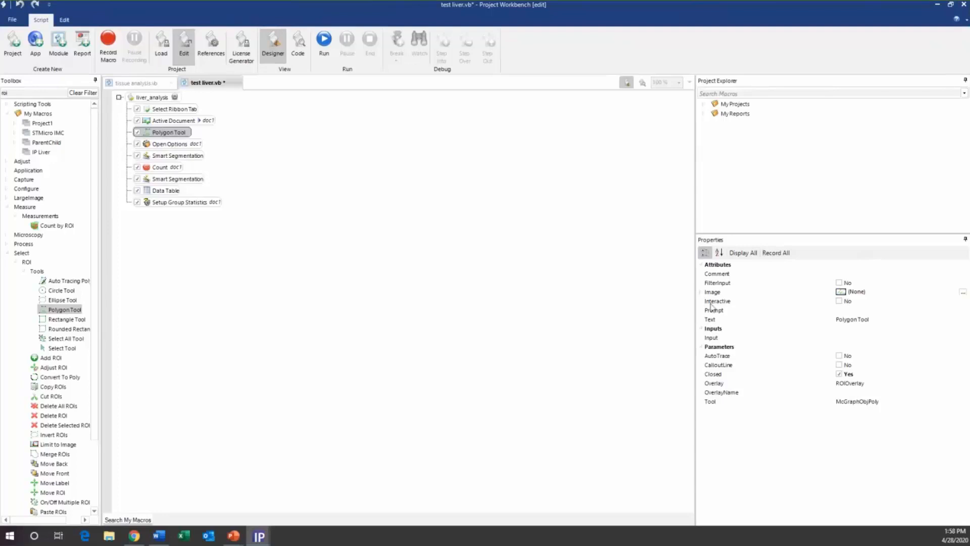
left_click(839, 301)
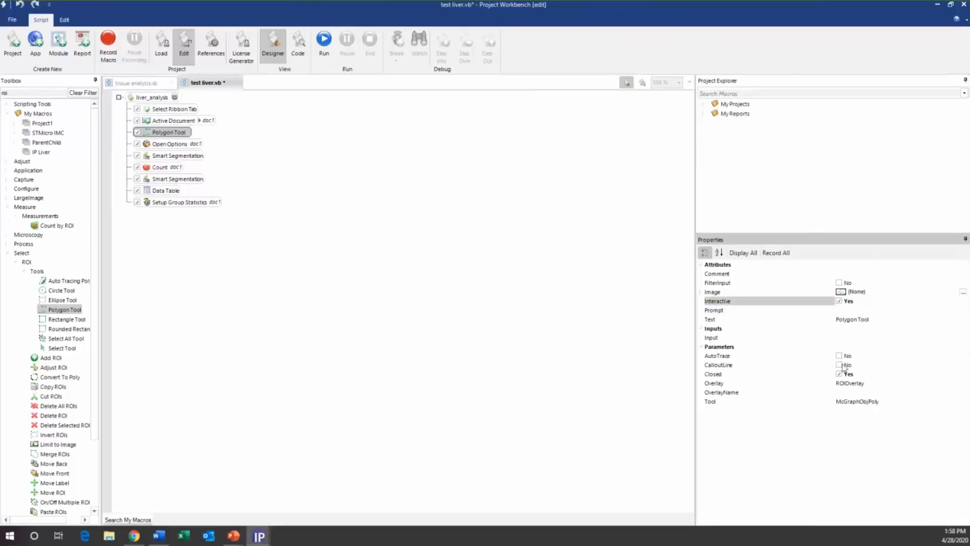
Step: Set the Polygon Tool step's input to doc1 in the liver_analysis macro
left_click(860, 338)
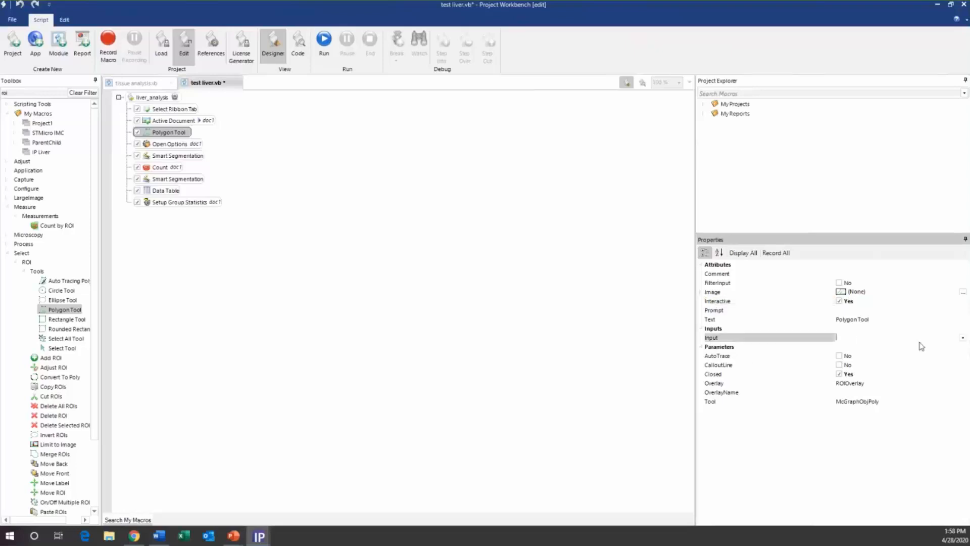
left_click(962, 338)
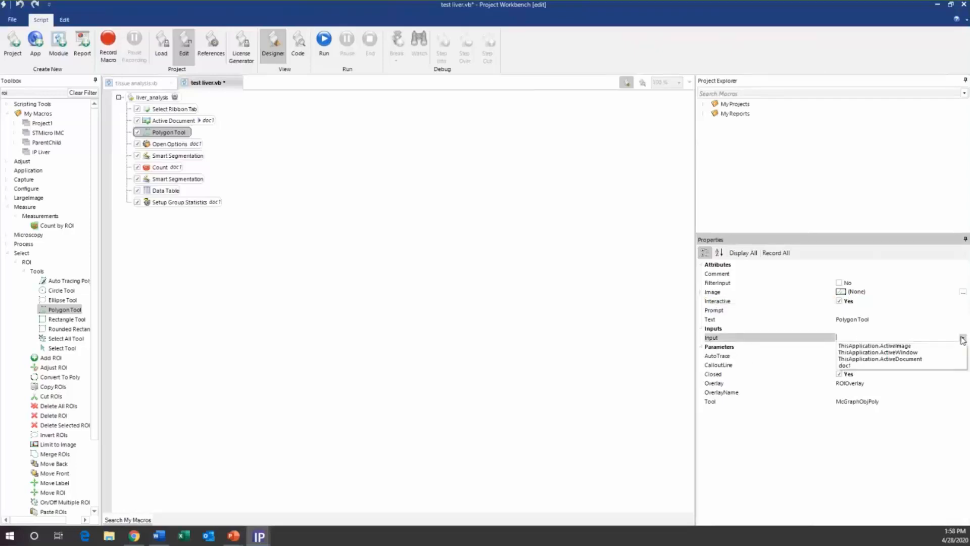
left_click(843, 367)
left_click(845, 329)
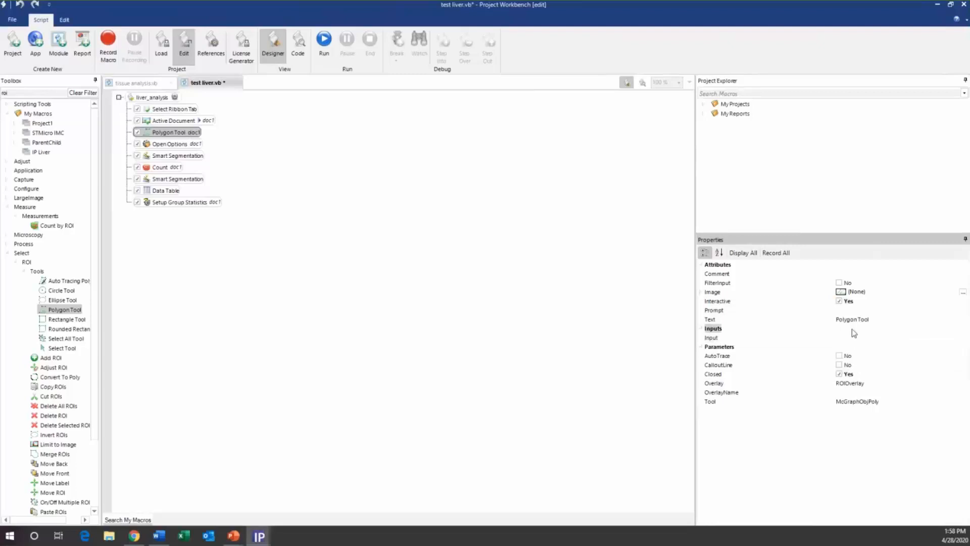
Step: Set the Polygon Tool step's user prompt to "Draw ROI" and check its assigned input
left_click(864, 320)
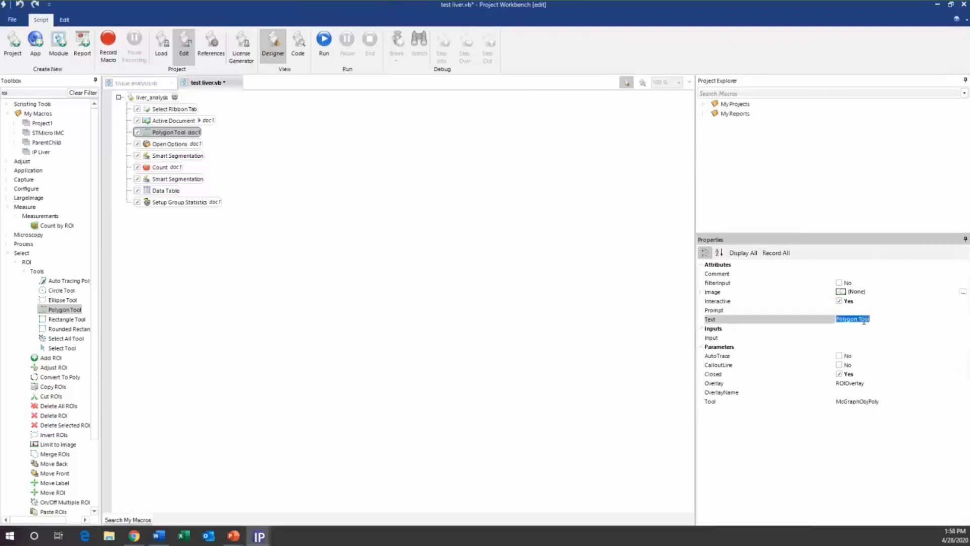
left_click(850, 310)
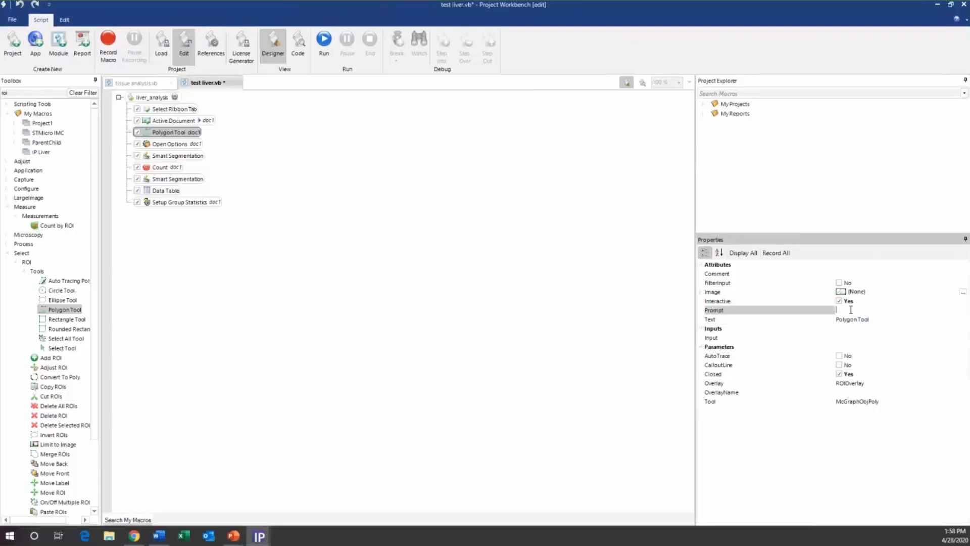
type("Draw ROI")
left_click(862, 335)
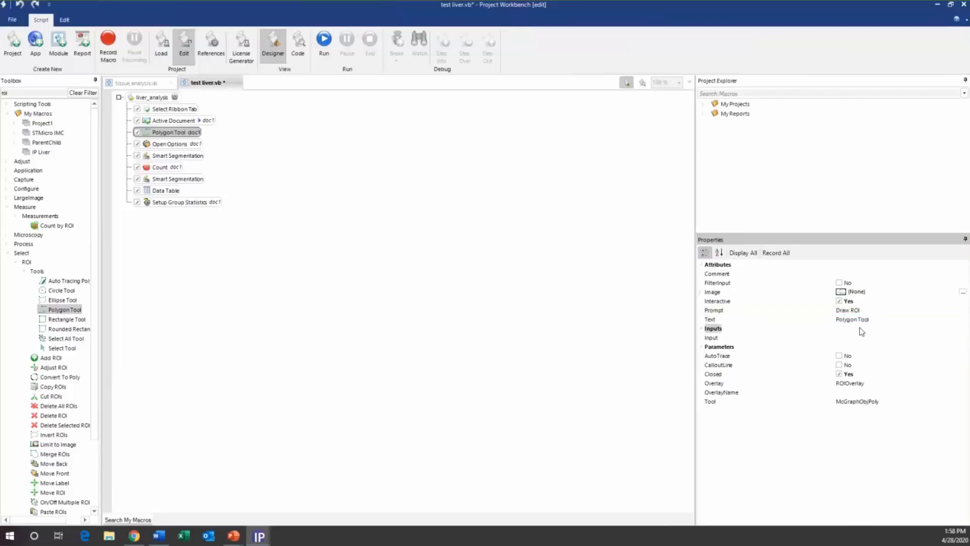
left_click(848, 337)
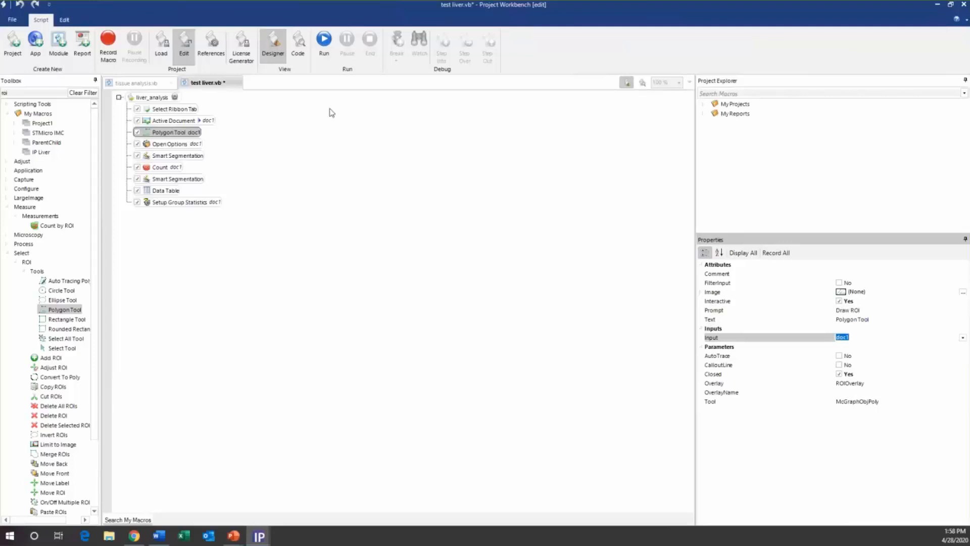
Step: Load the edited test liver project for running and minimise Project Workbench to return to the image window
left_click(162, 48)
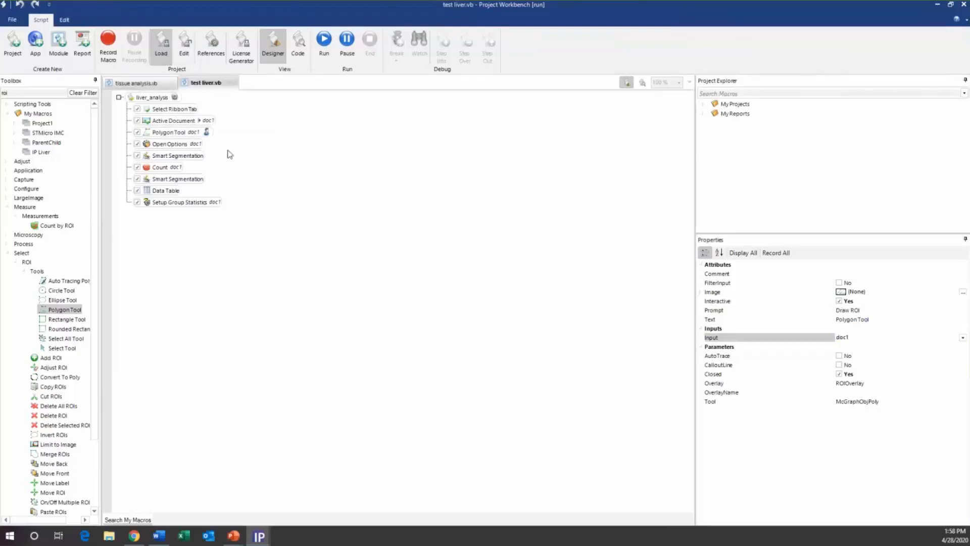
mouse_move(207, 134)
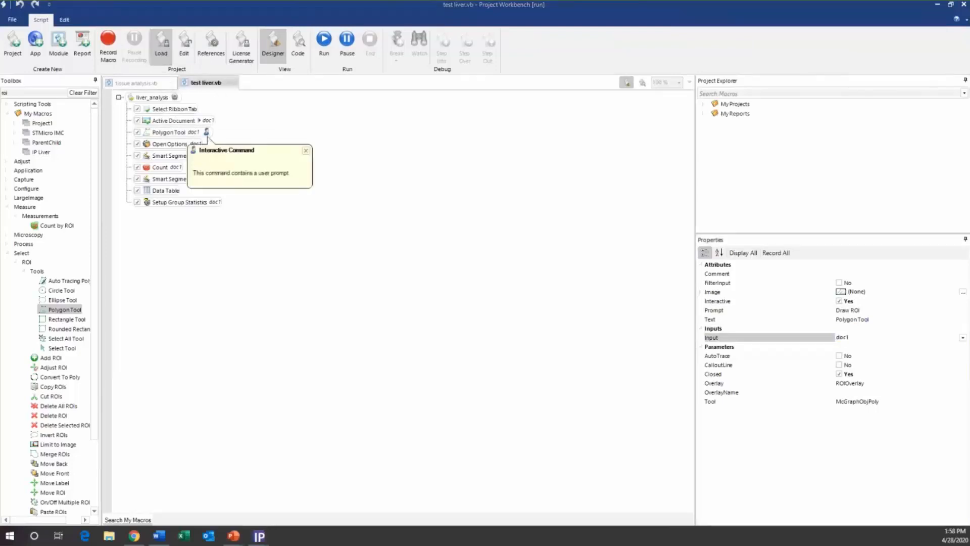
left_click(938, 6)
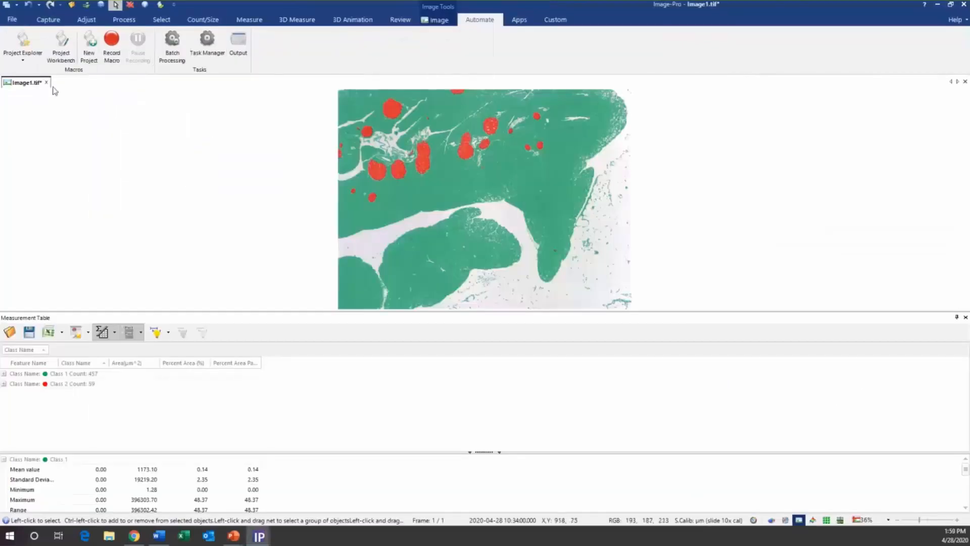
Step: Close the Measurement Table and Image1.tif, and open the recent image Image3.tif
left_click(966, 317)
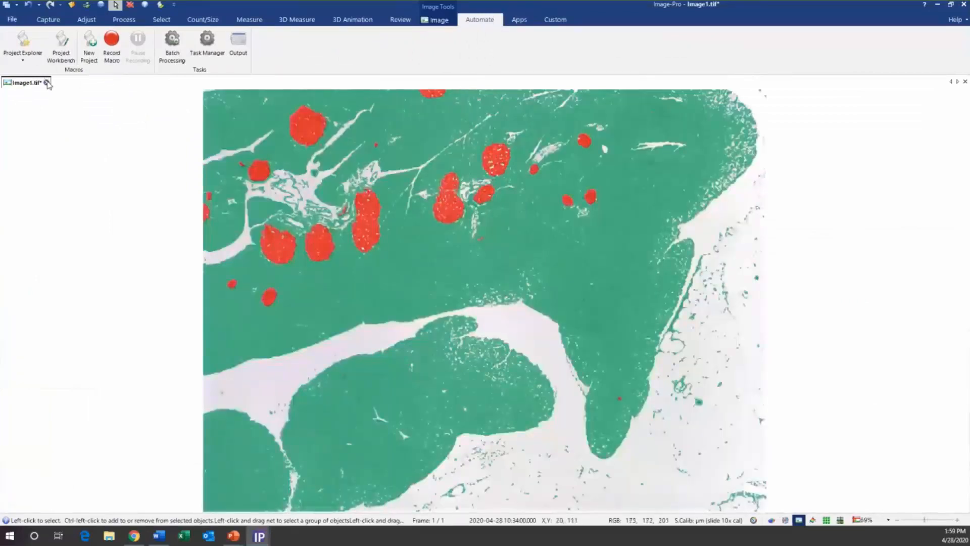
left_click(47, 82)
left_click(485, 279)
left_click(12, 19)
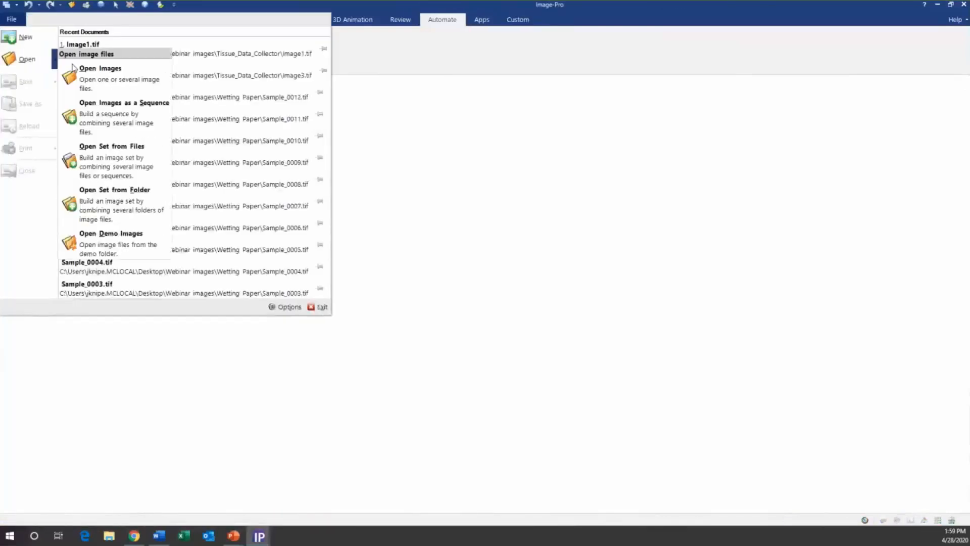
left_click(187, 78)
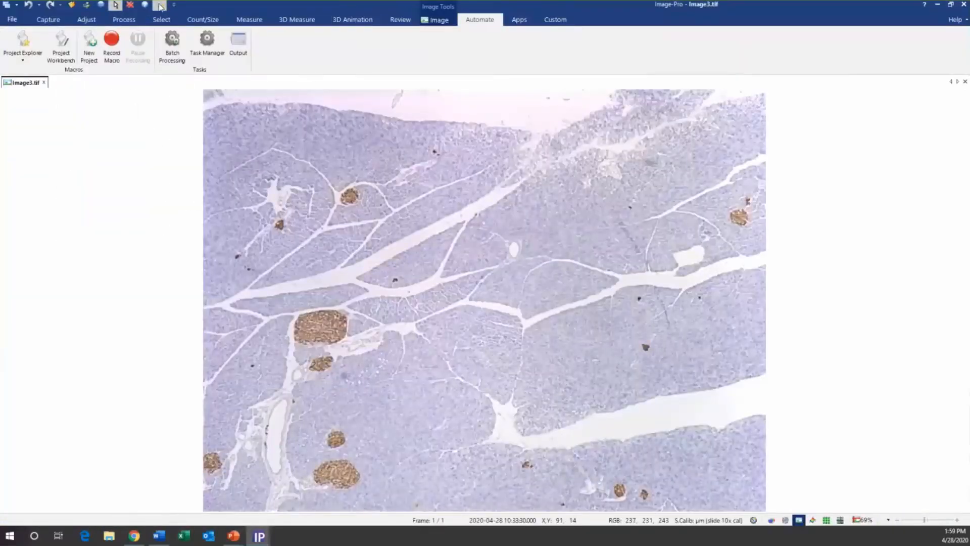
Step: Run the liver_analysis macro on Image3.tif and draw a freehand polygon ROI around the upper-left tissue lobe
left_click(160, 6)
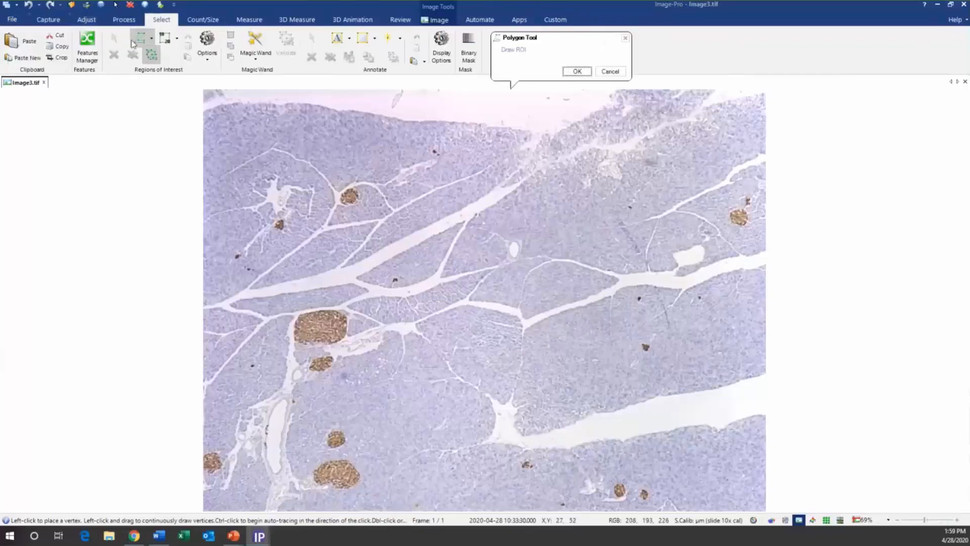
mouse_move(480, 126)
left_mouse_down()
mouse_move(229, 100)
mouse_move(207, 159)
mouse_move(219, 237)
mouse_move(276, 289)
mouse_move(473, 185)
mouse_move(498, 157)
mouse_move(479, 126)
left_mouse_up()
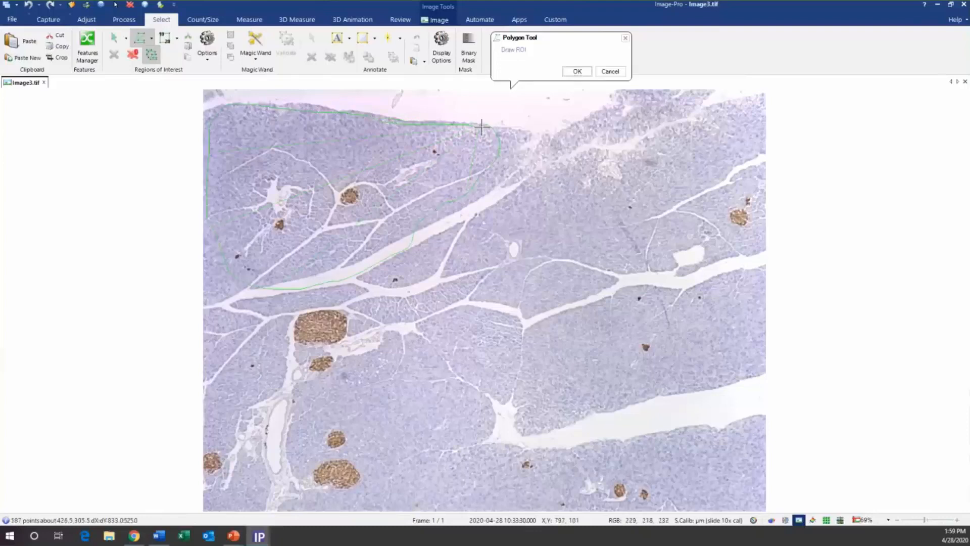
Step: Select the polygon ROI and reshape its lower edge inward along the white vessel with the circular outline-editing tool
left_click(115, 38)
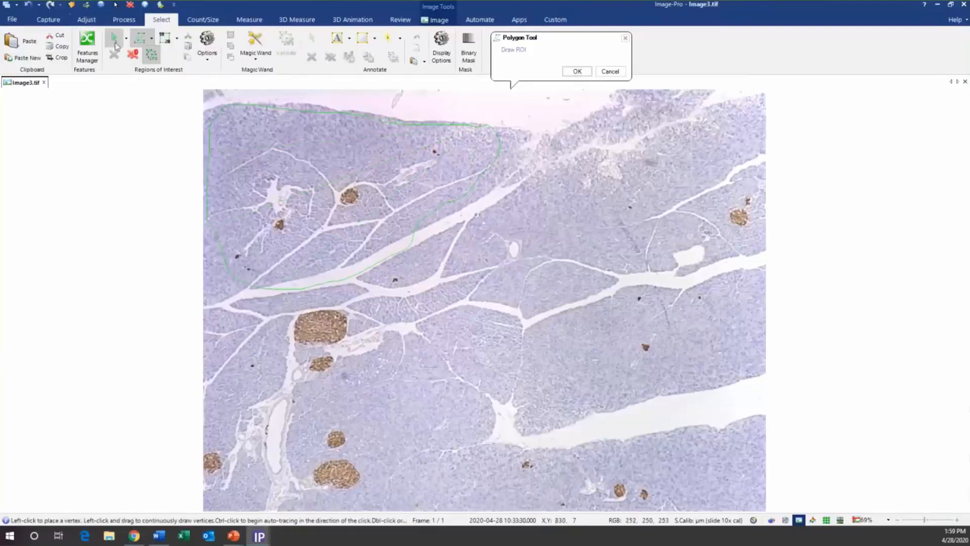
left_click(326, 284)
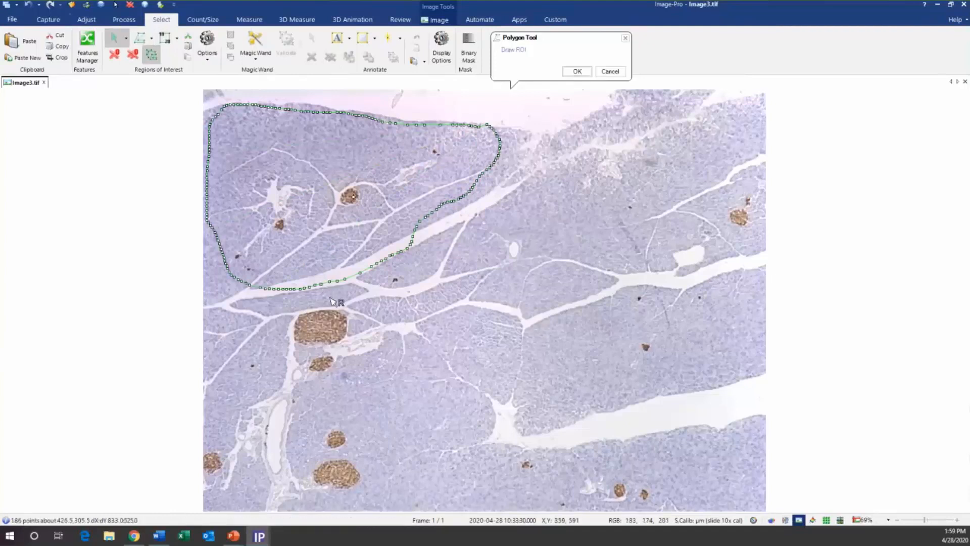
right_click(330, 298)
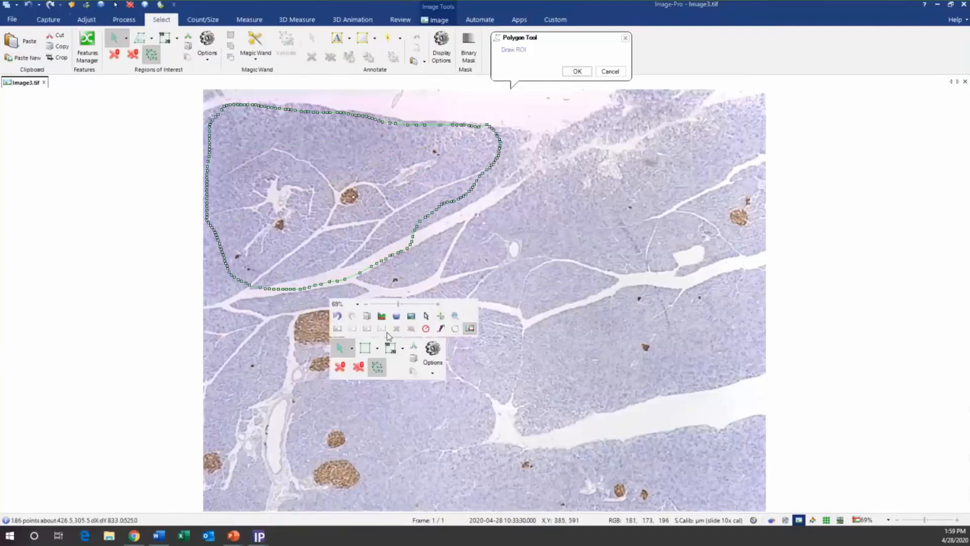
left_click(426, 328)
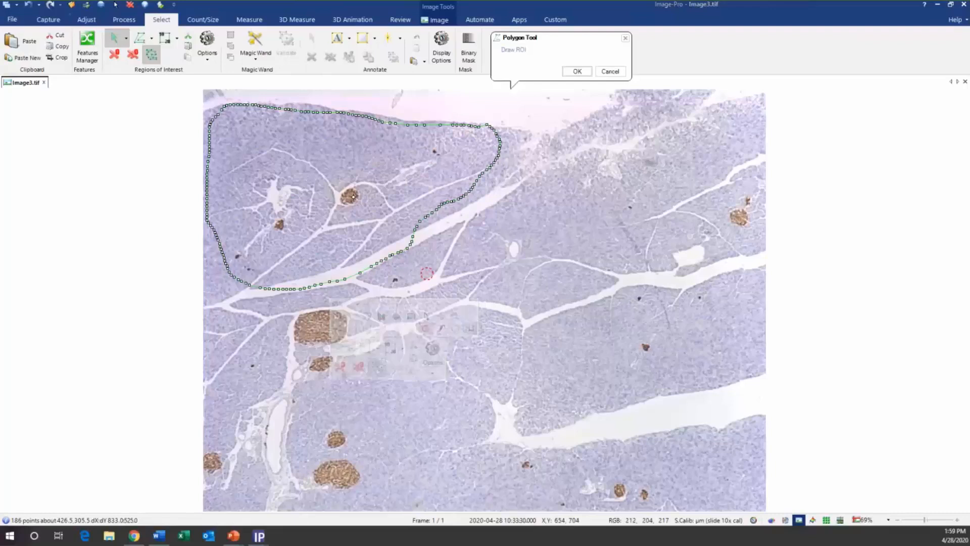
mouse_move(417, 228)
left_mouse_down()
mouse_move(331, 277)
mouse_move(244, 288)
left_mouse_up()
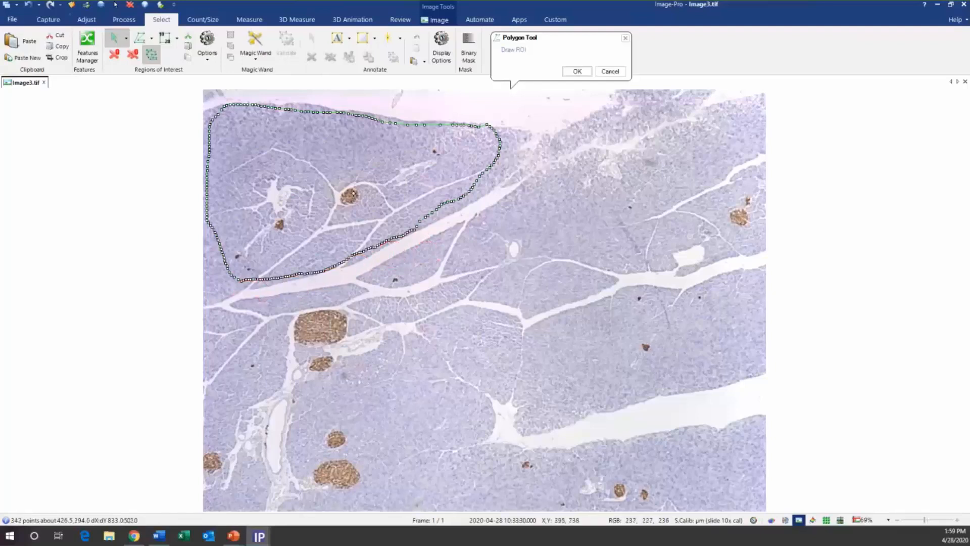
right_click(378, 341)
Step: Accept the drawn ROI at the macro's prompt and dismiss the error message so the analysis completes
left_click(577, 71)
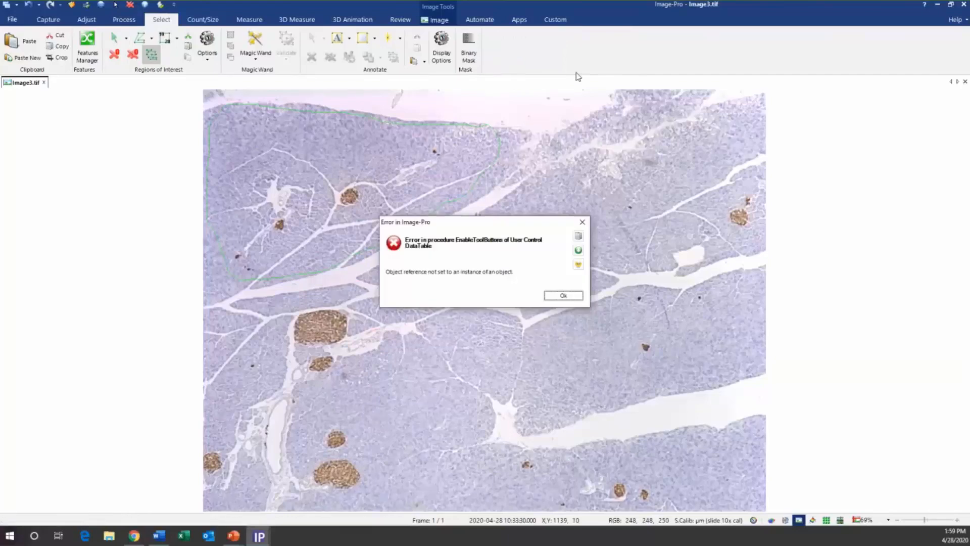
left_click(556, 303)
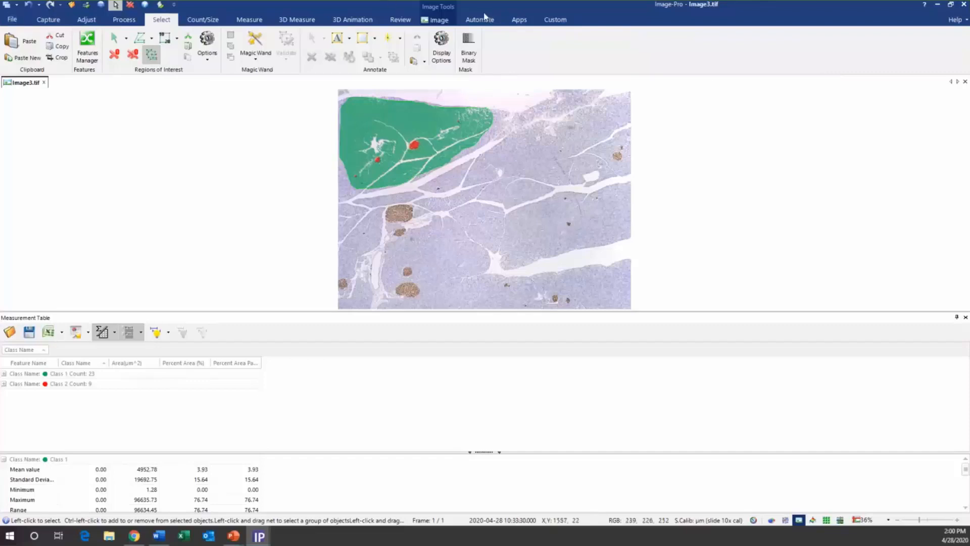
key("alt+Tab")
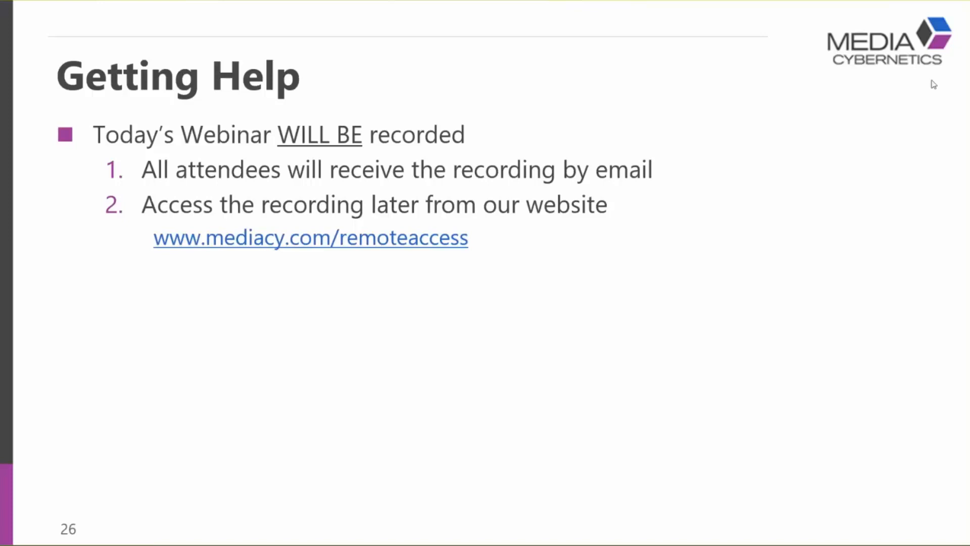
left_click(729, 300)
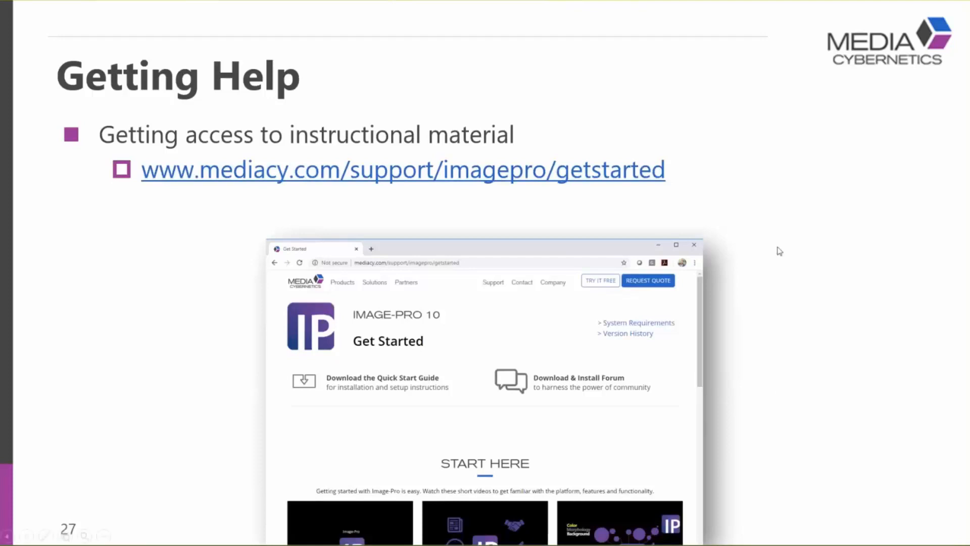
left_click(784, 326)
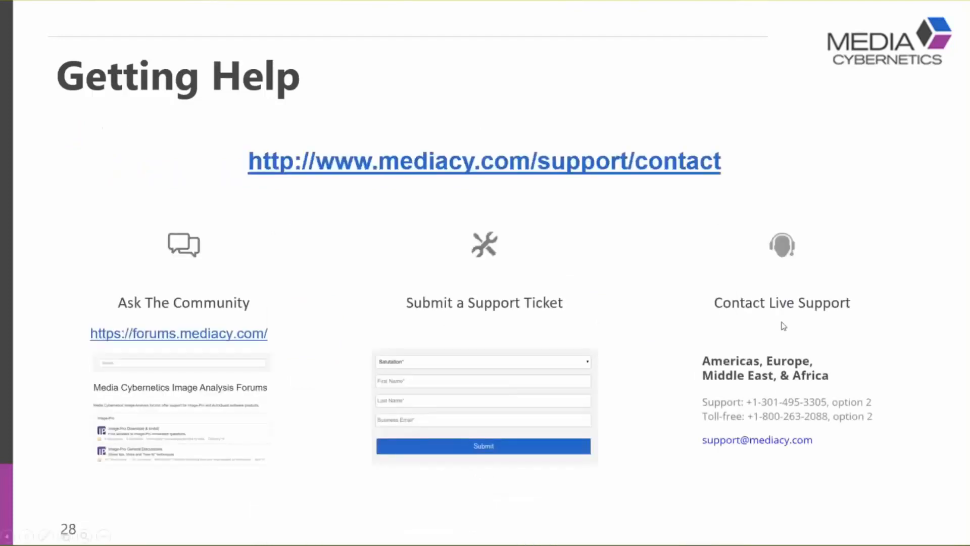